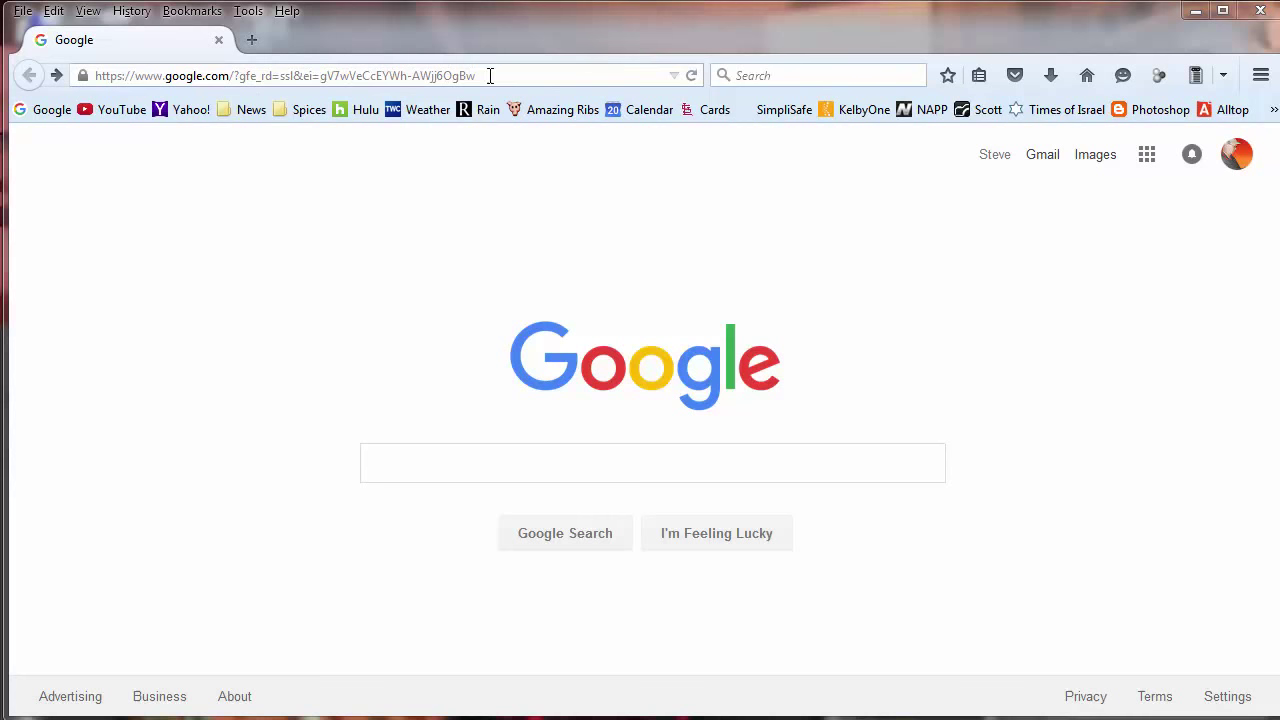
Step: Search Google for "flaming pear" and open the download page of the Flaming Pear website
{"action": "left_click", "coordinate": [406, 460]}
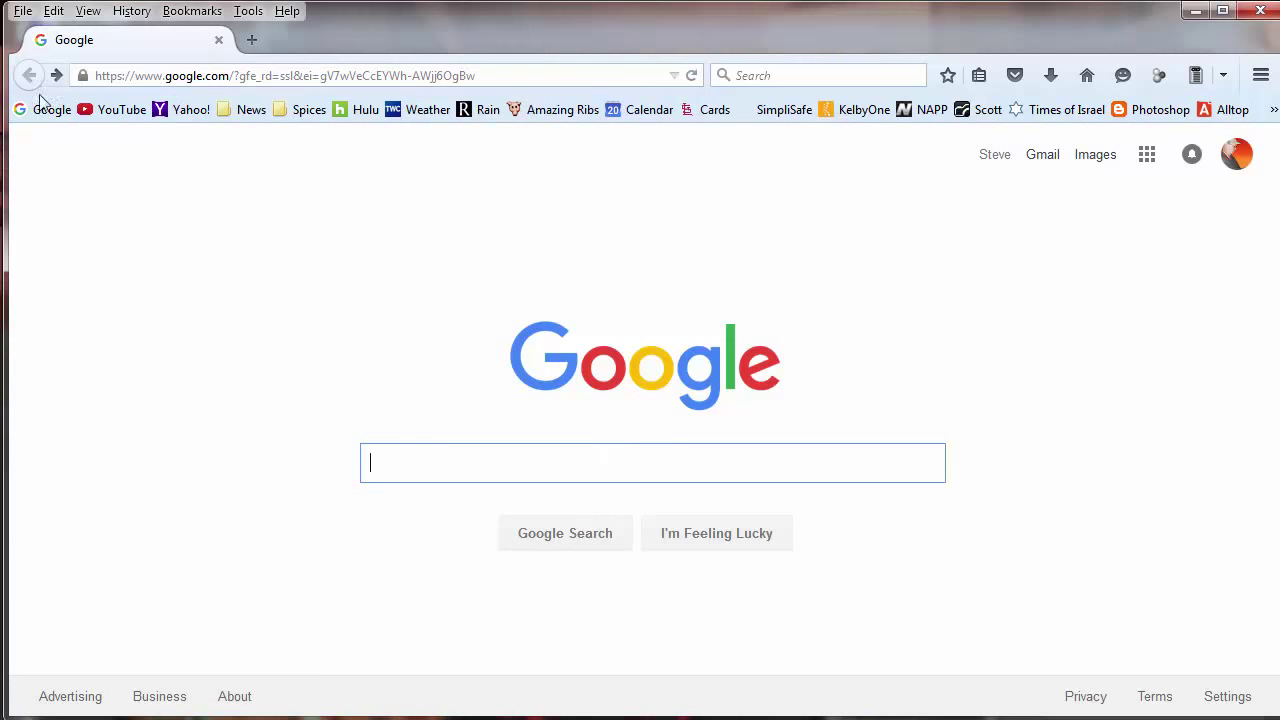
{"action": "left_click", "coordinate": [42, 113]}
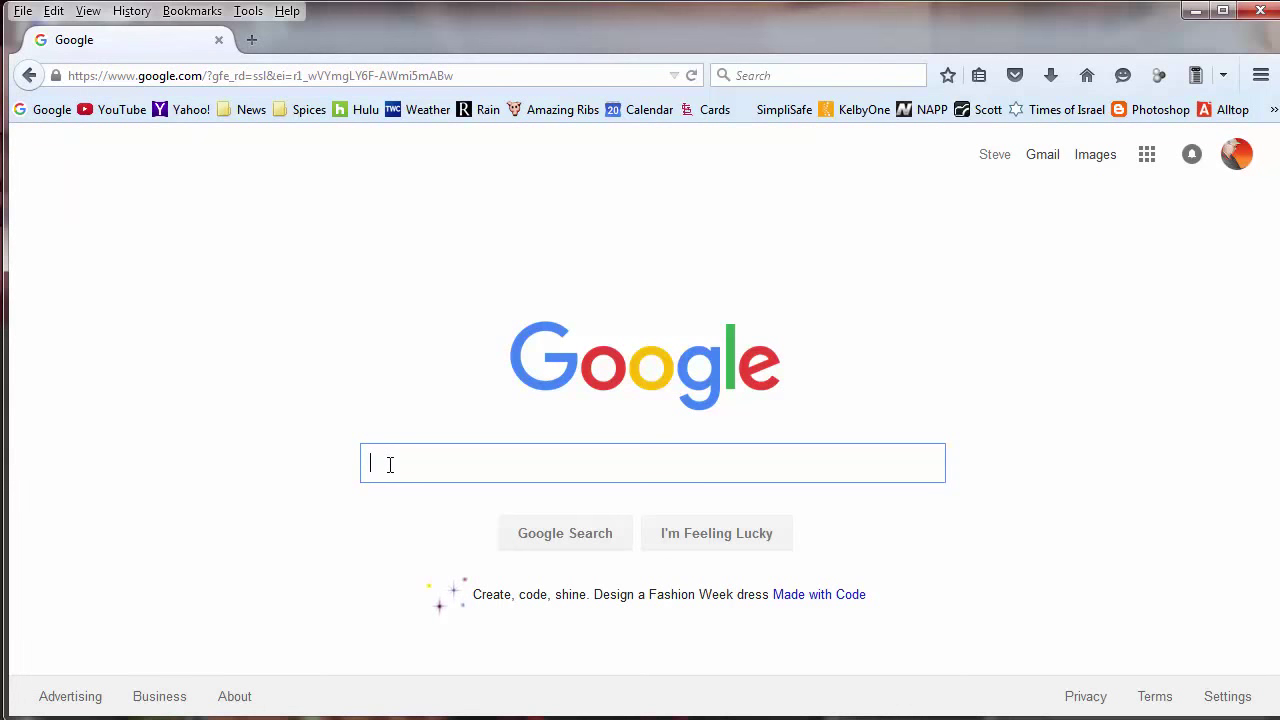
{"action": "type", "text": "fl"}
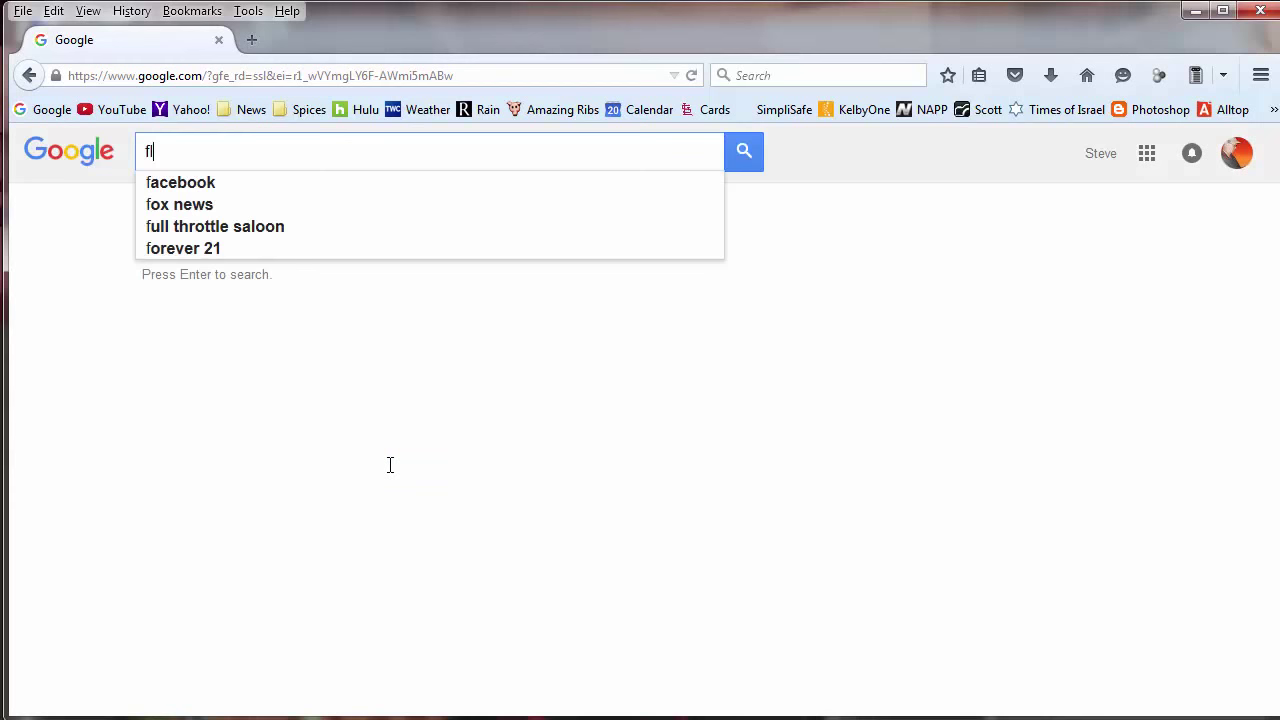
{"action": "type", "text": "aming pear"}
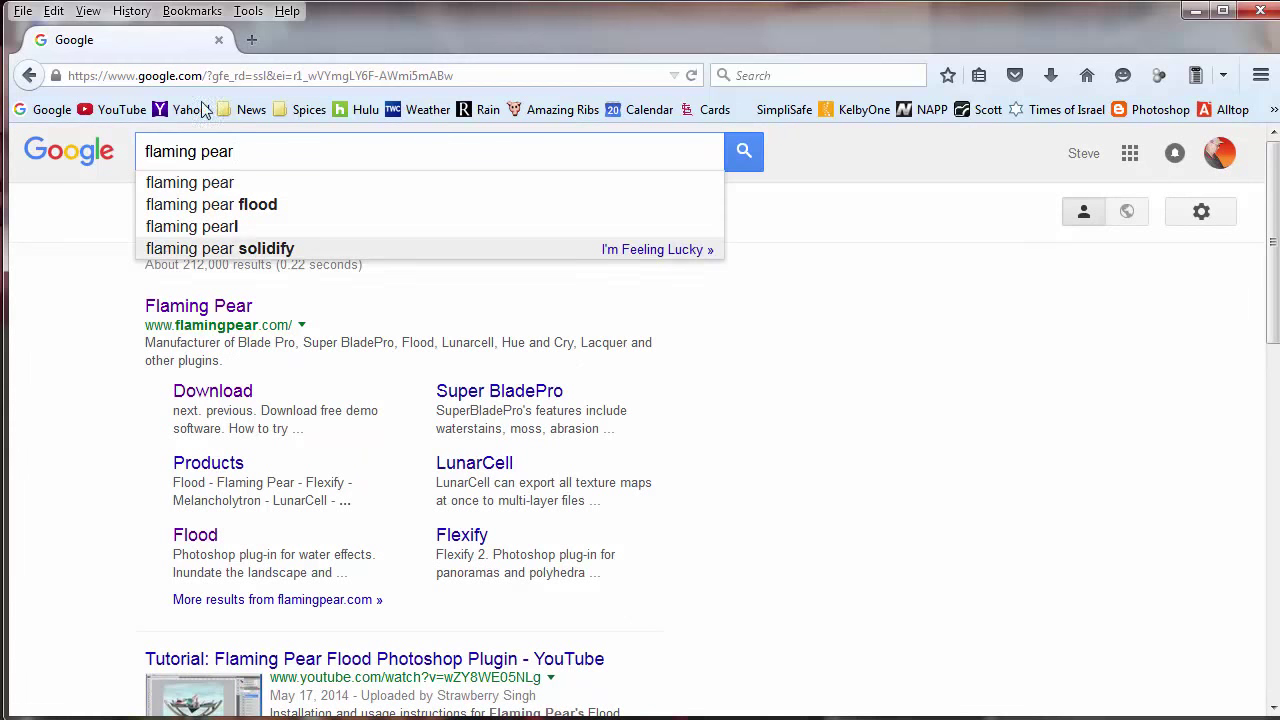
{"action": "left_click", "coordinate": [212, 310]}
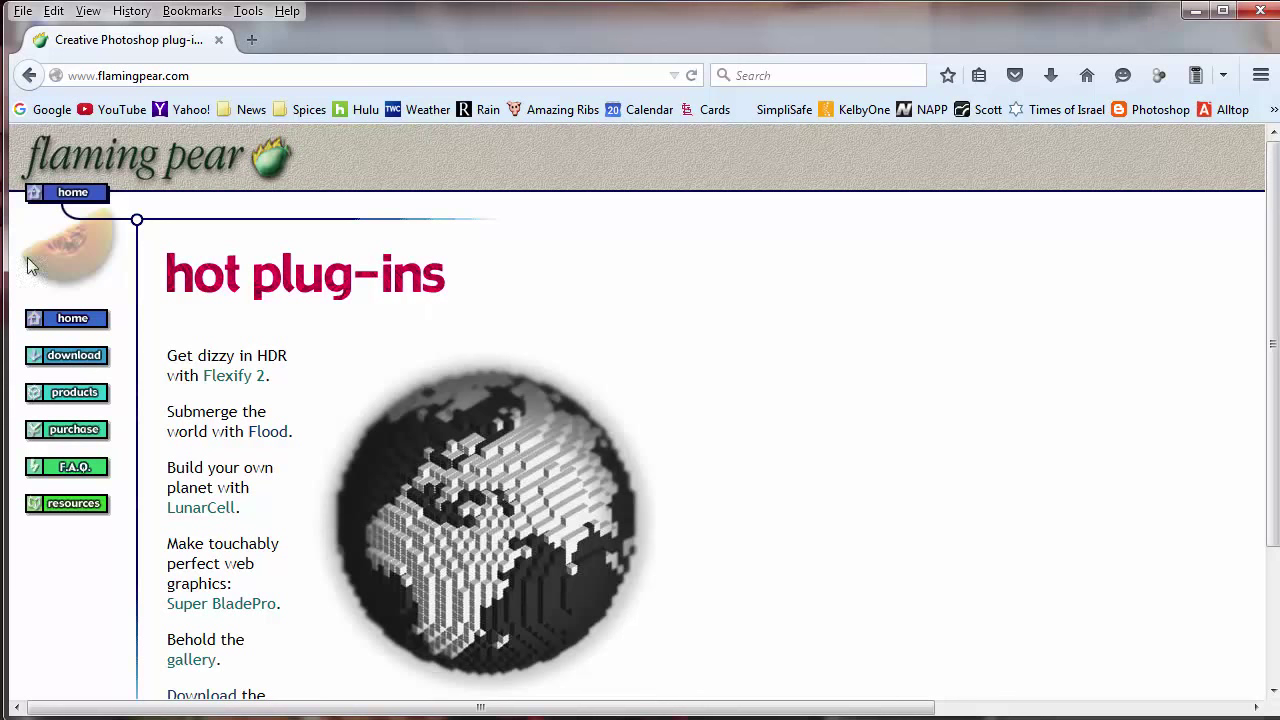
{"action": "left_click", "coordinate": [79, 358]}
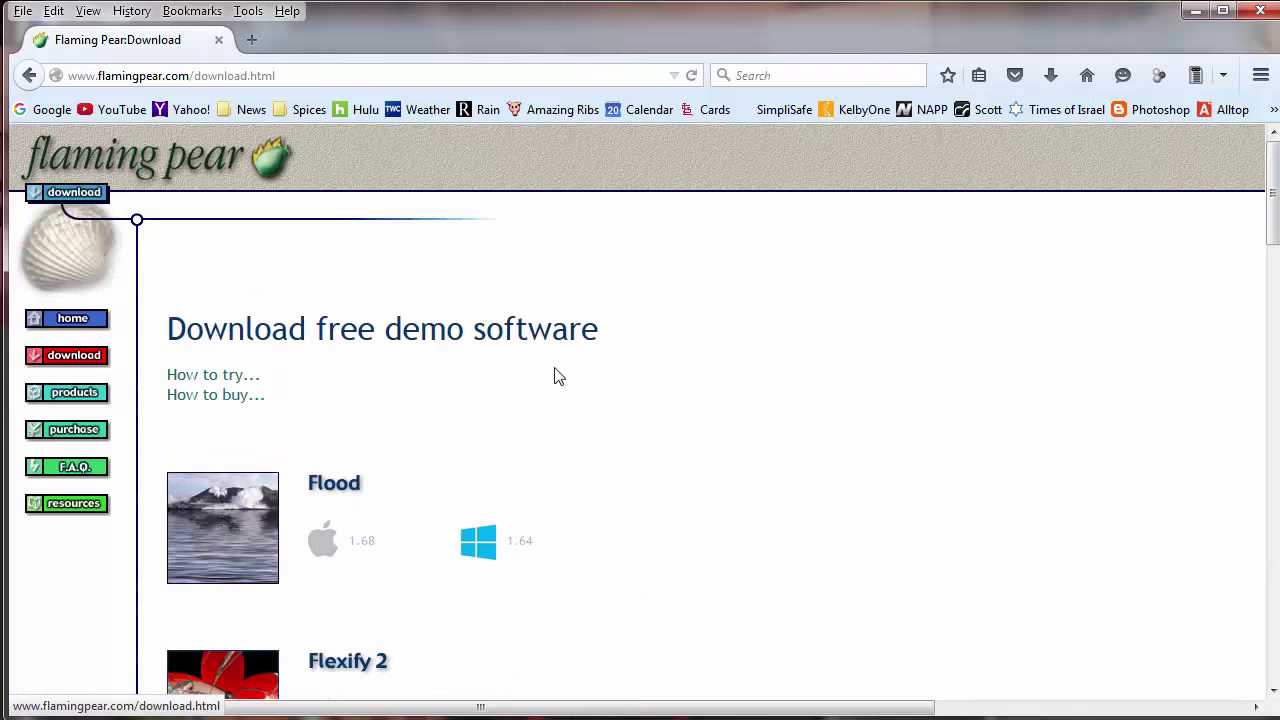
Step: Find the Flood plug-in among the demo downloads and save its Windows version 1.64 as a zip file
{"action": "scroll", "coordinate": [460, 352], "scroll_direction": "down", "scroll_amount": 10}
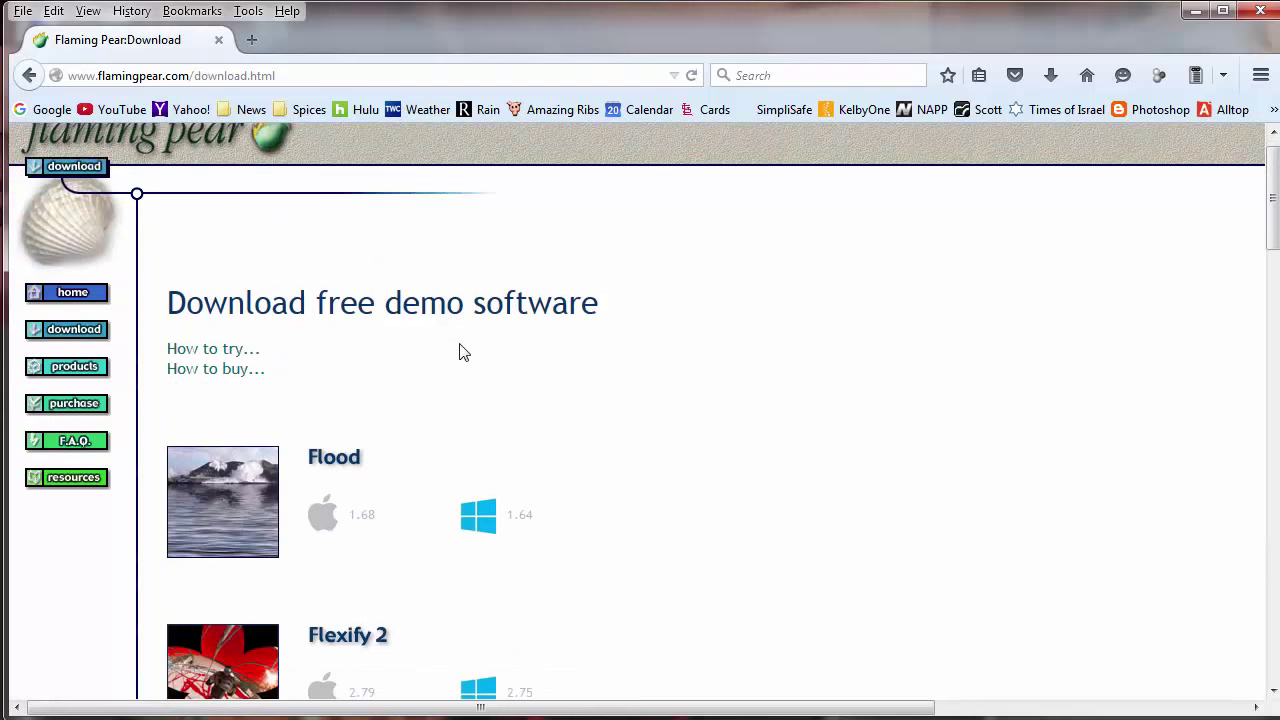
{"action": "scroll", "coordinate": [462, 370], "scroll_direction": "down", "scroll_amount": 5}
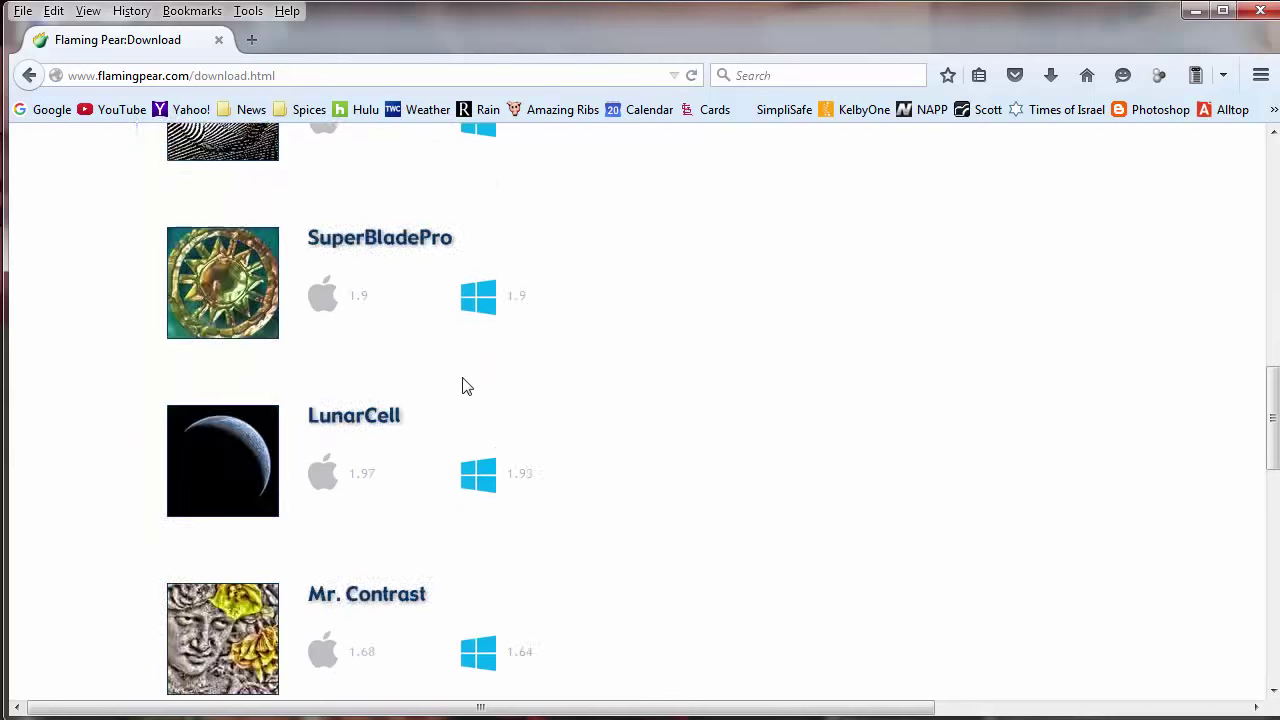
{"action": "scroll", "coordinate": [462, 386], "scroll_direction": "up", "scroll_amount": 15}
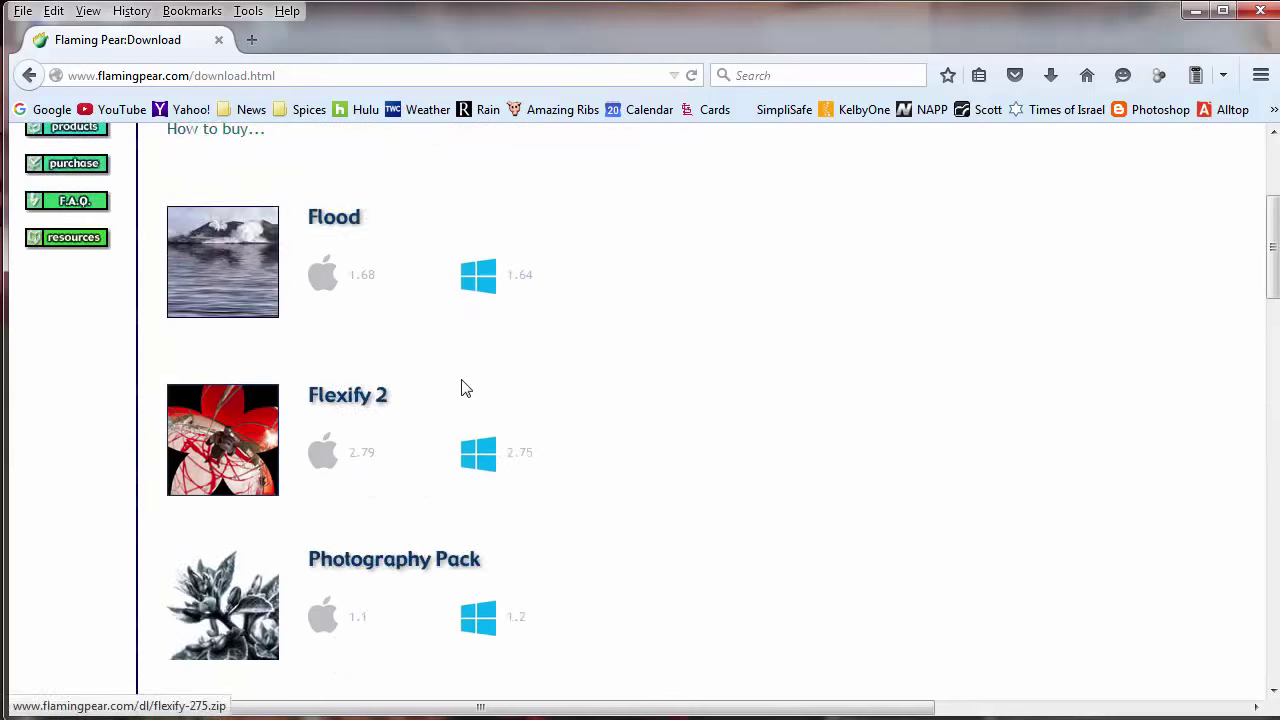
{"action": "scroll", "coordinate": [428, 454], "scroll_direction": "down", "scroll_amount": 2}
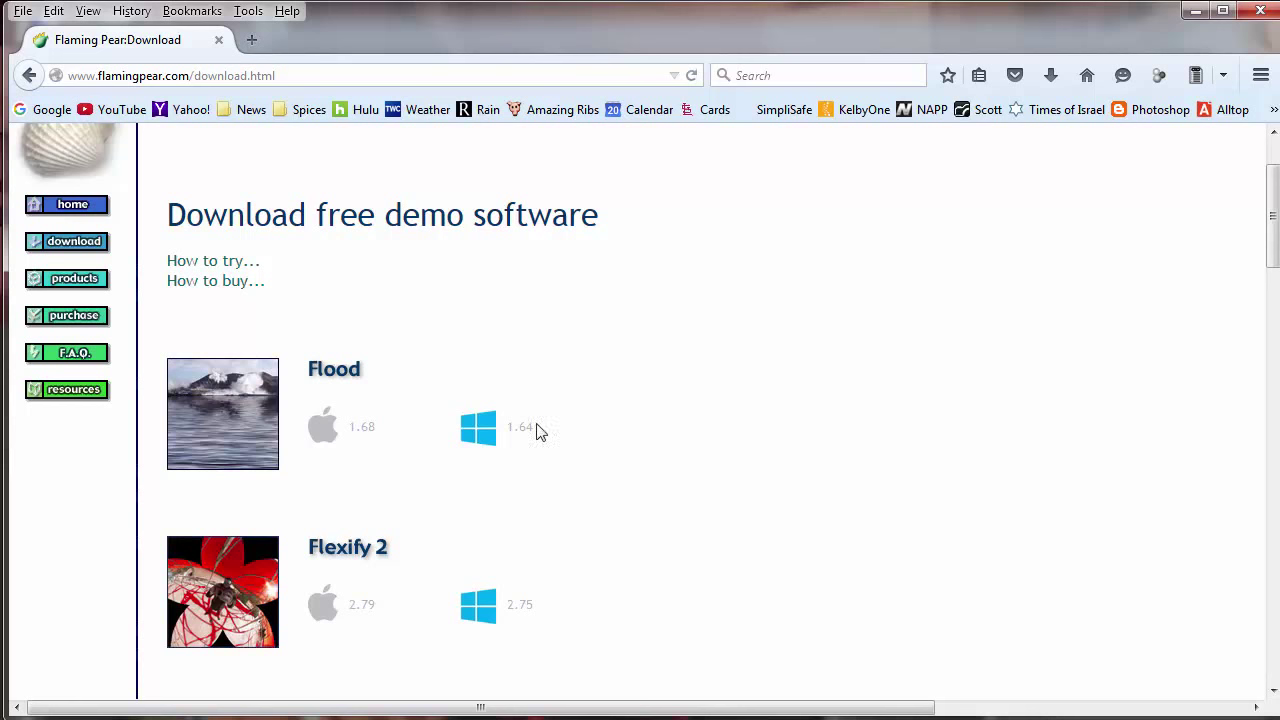
{"action": "left_click", "coordinate": [479, 429]}
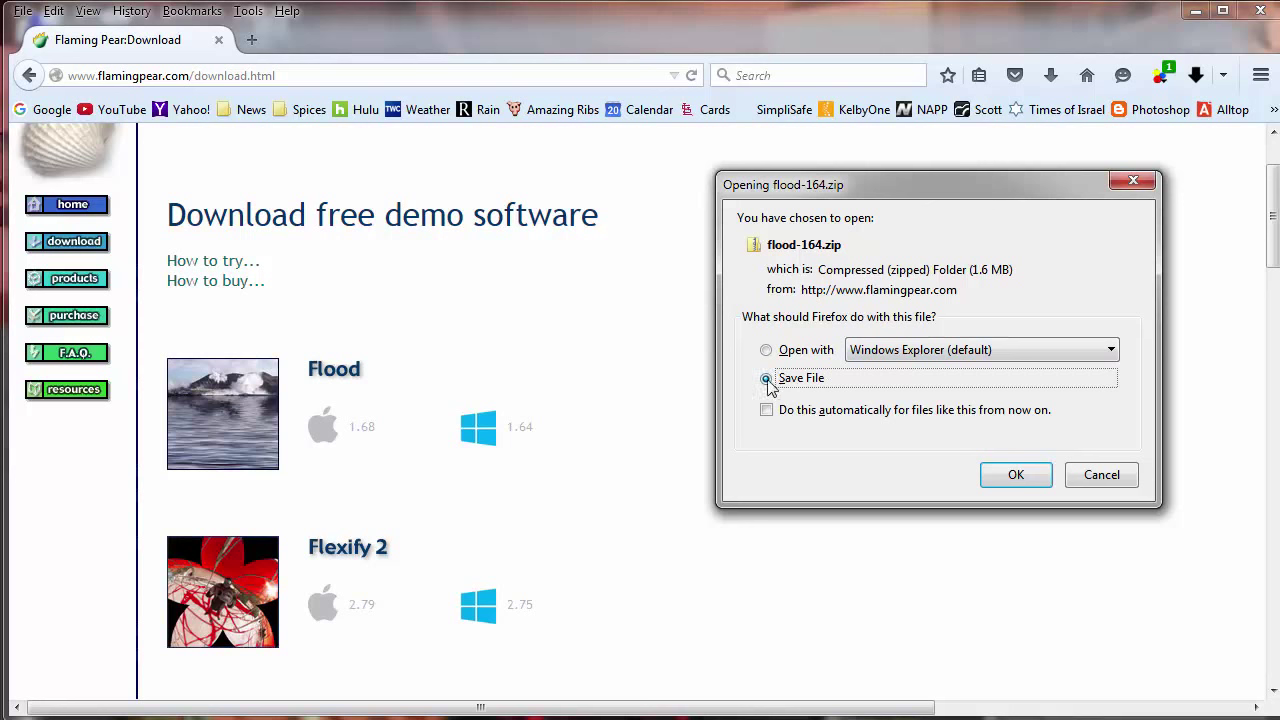
{"action": "left_click", "coordinate": [1015, 476]}
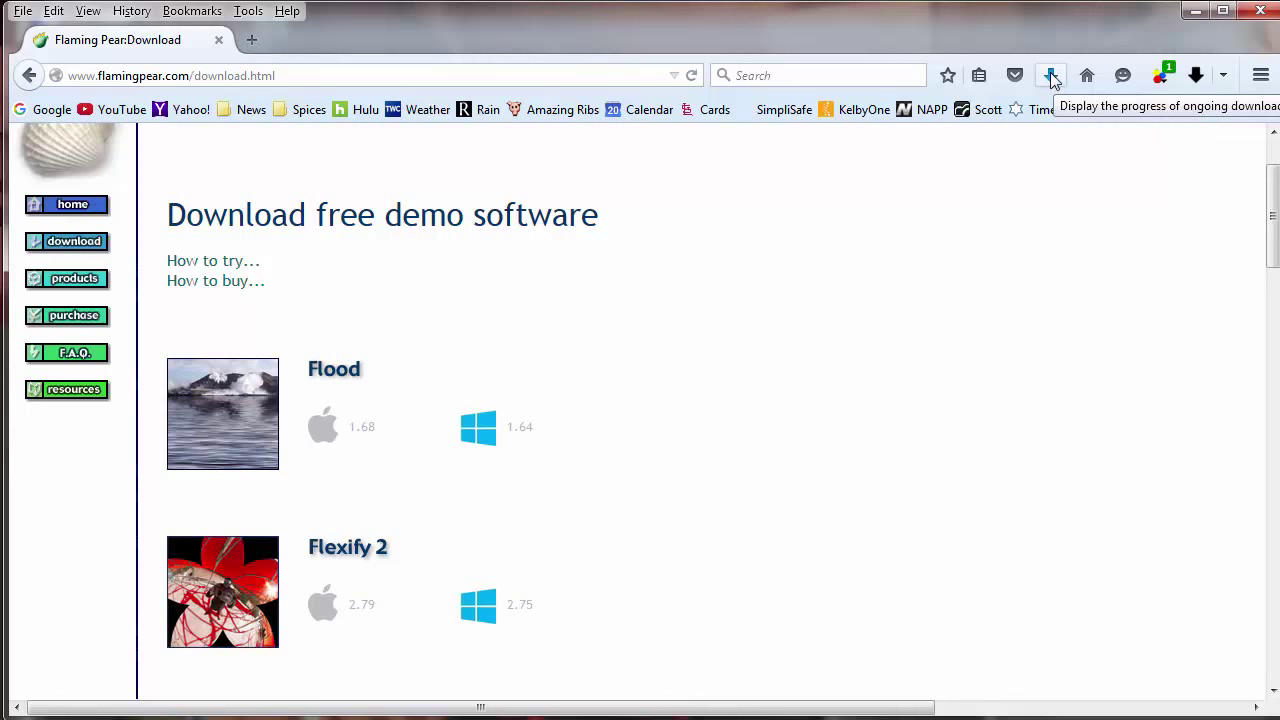
Step: Try to move flood-164(2).zip from the browser's download list to the desktop, and minimize the browser window
{"action": "left_click", "coordinate": [1051, 78]}
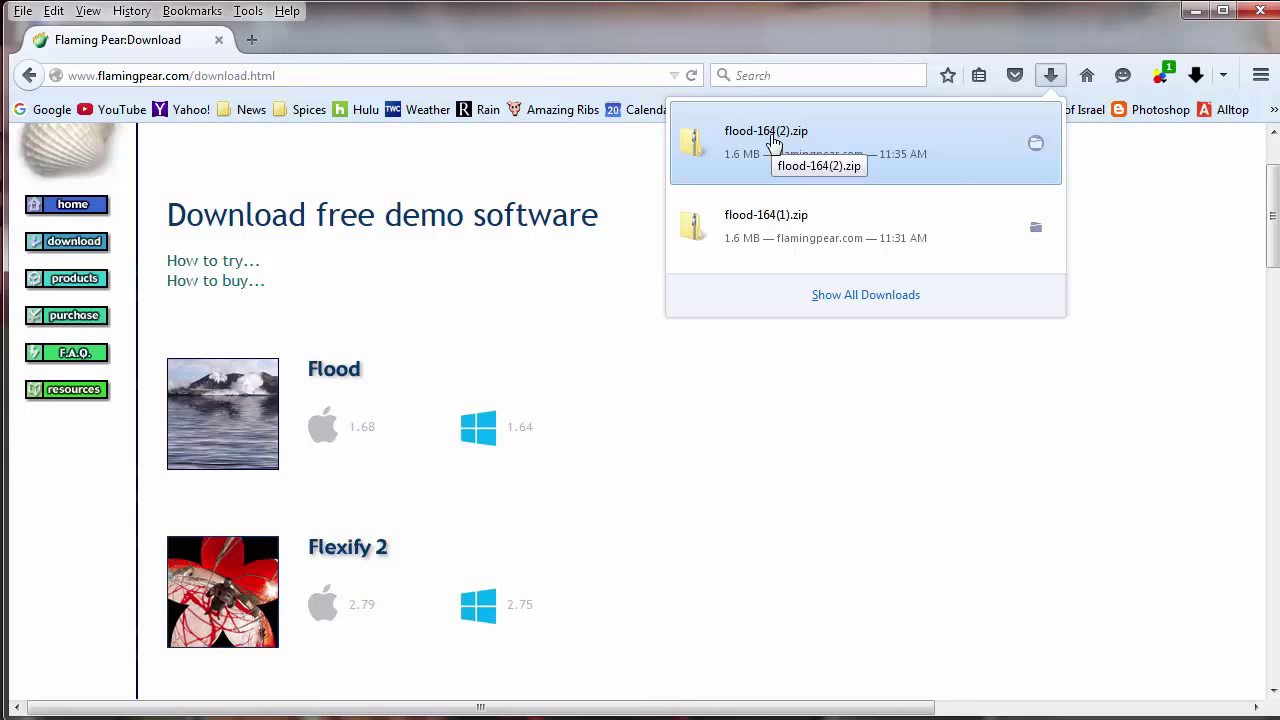
{"action": "right_click", "coordinate": [774, 142]}
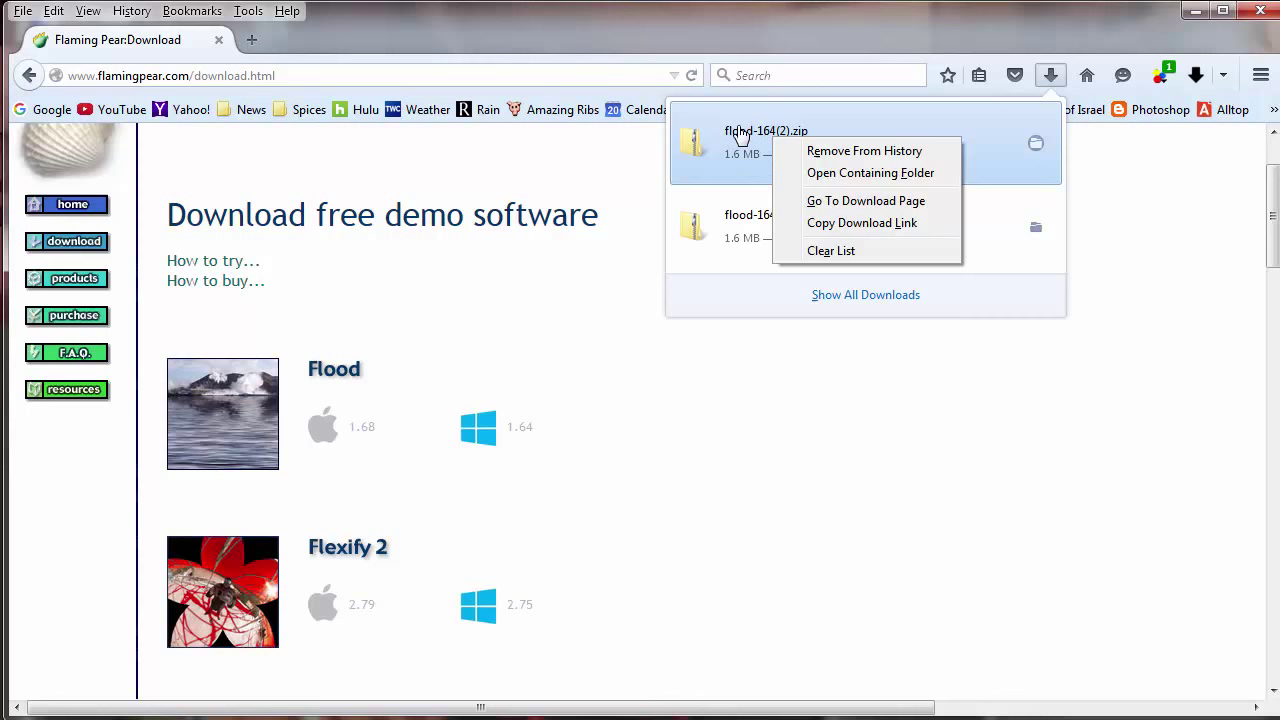
{"action": "left_click_drag", "start_coordinate": [738, 138], "coordinate": [1275, 235]}
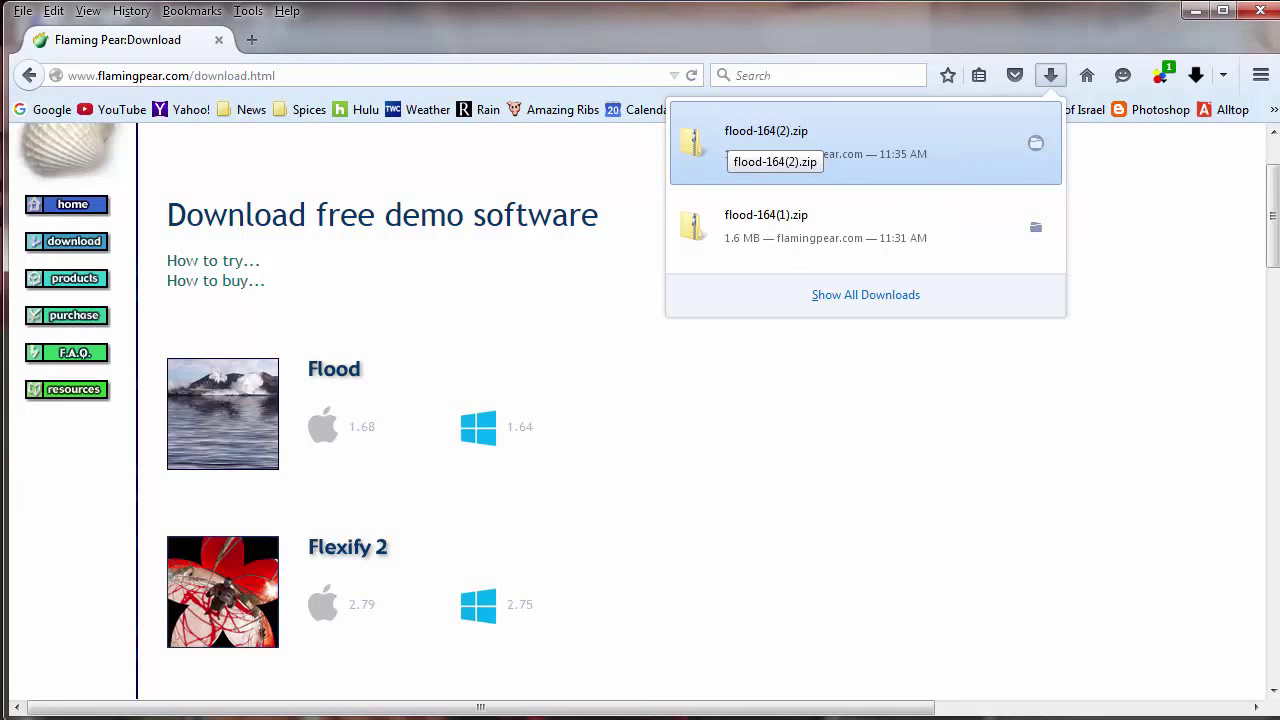
{"action": "left_click_drag", "start_coordinate": [1206, 249], "coordinate": [856, 155]}
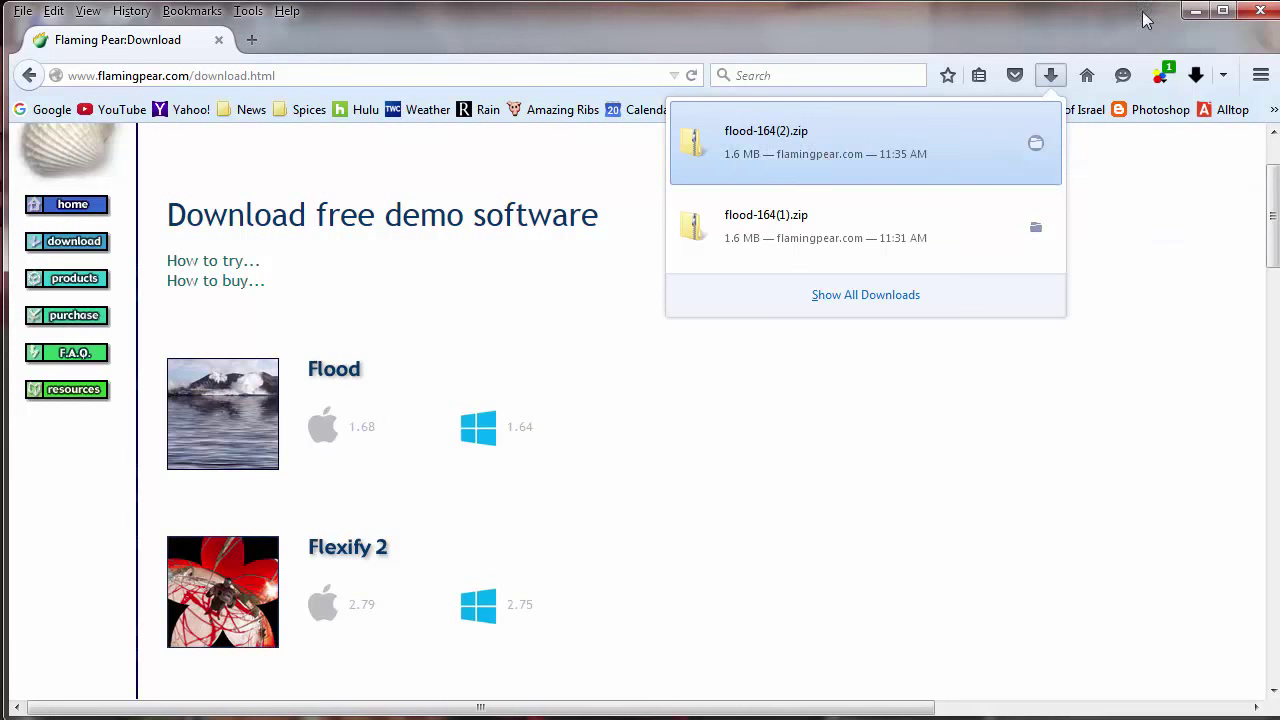
{"action": "left_click", "coordinate": [1192, 12]}
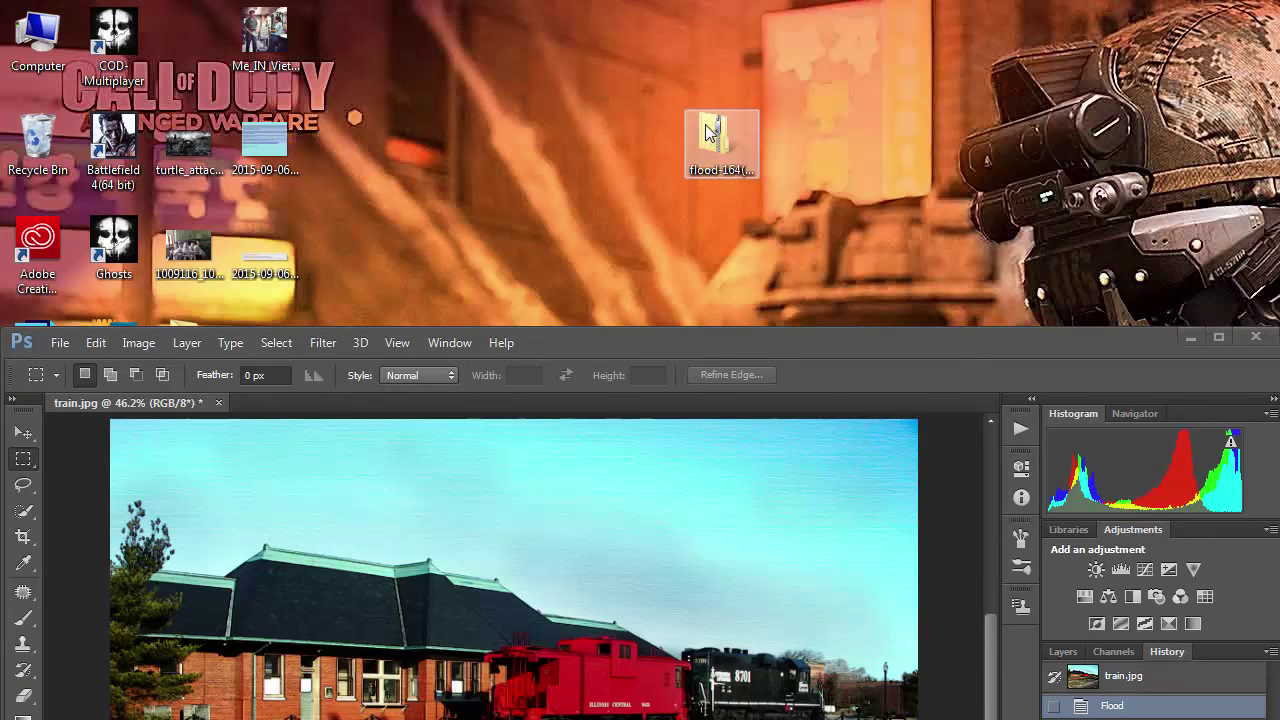
Step: Scan the flood-164 zip file on the desktop with AVG and close the scan report
{"action": "right_click", "coordinate": [706, 125]}
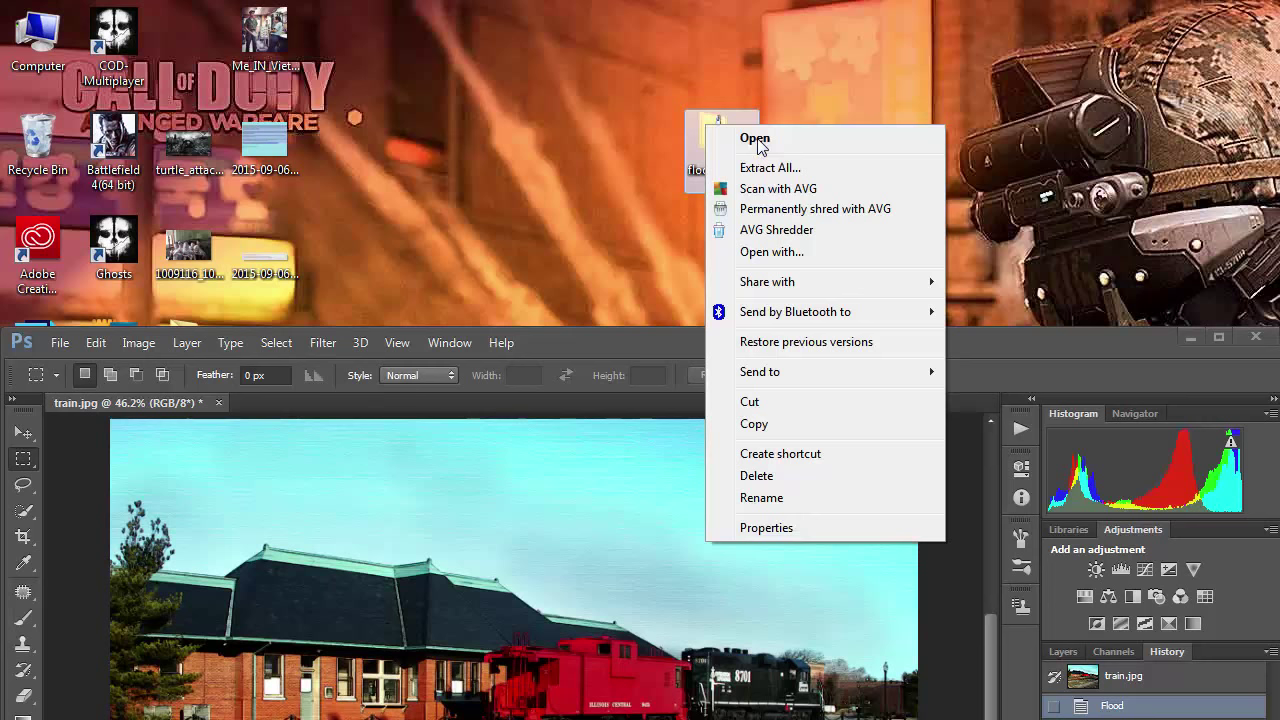
{"action": "left_click", "coordinate": [777, 189]}
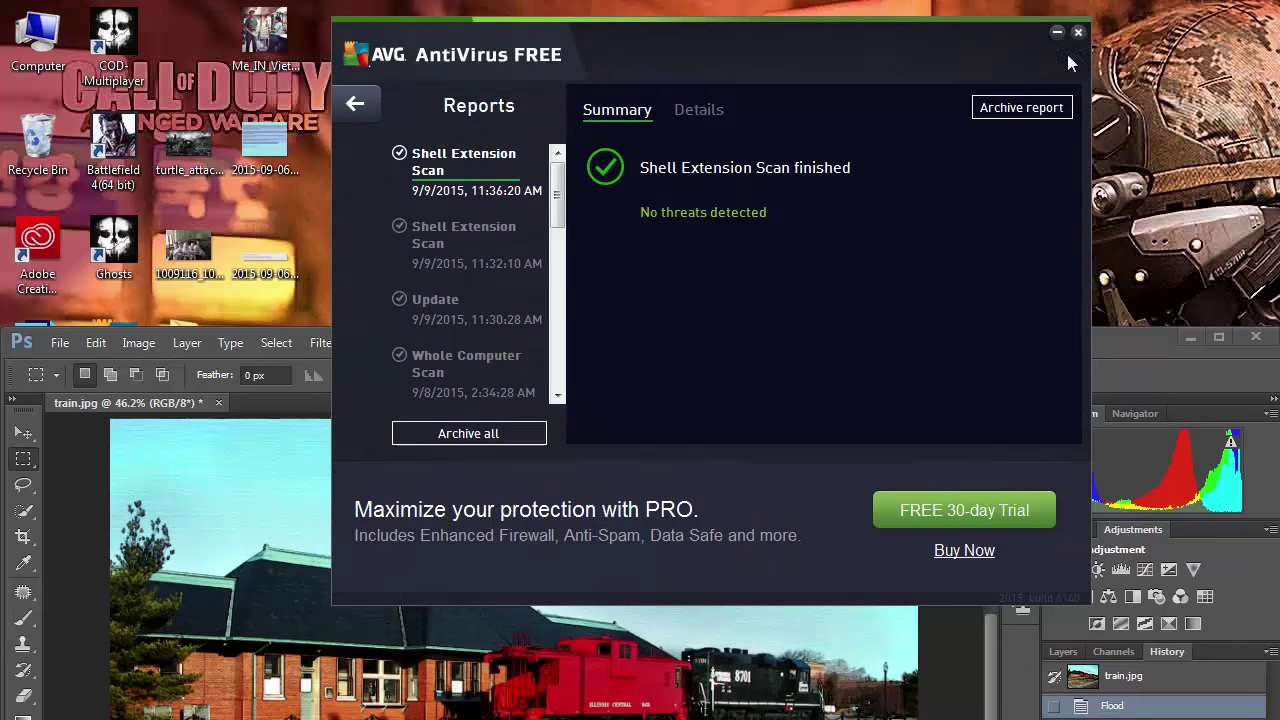
{"action": "left_click", "coordinate": [1078, 36]}
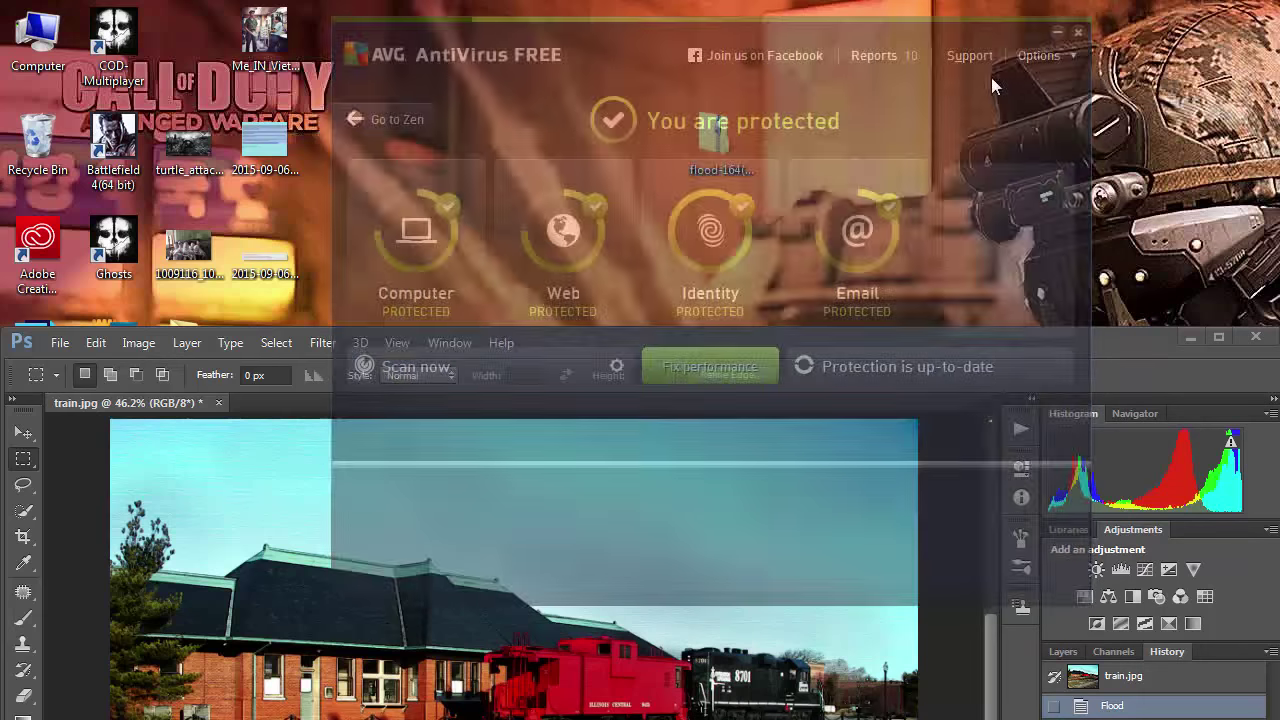
Step: Open the flood-164 zip file from the desktop and go into its inner Flood folder
{"action": "right_click", "coordinate": [723, 136]}
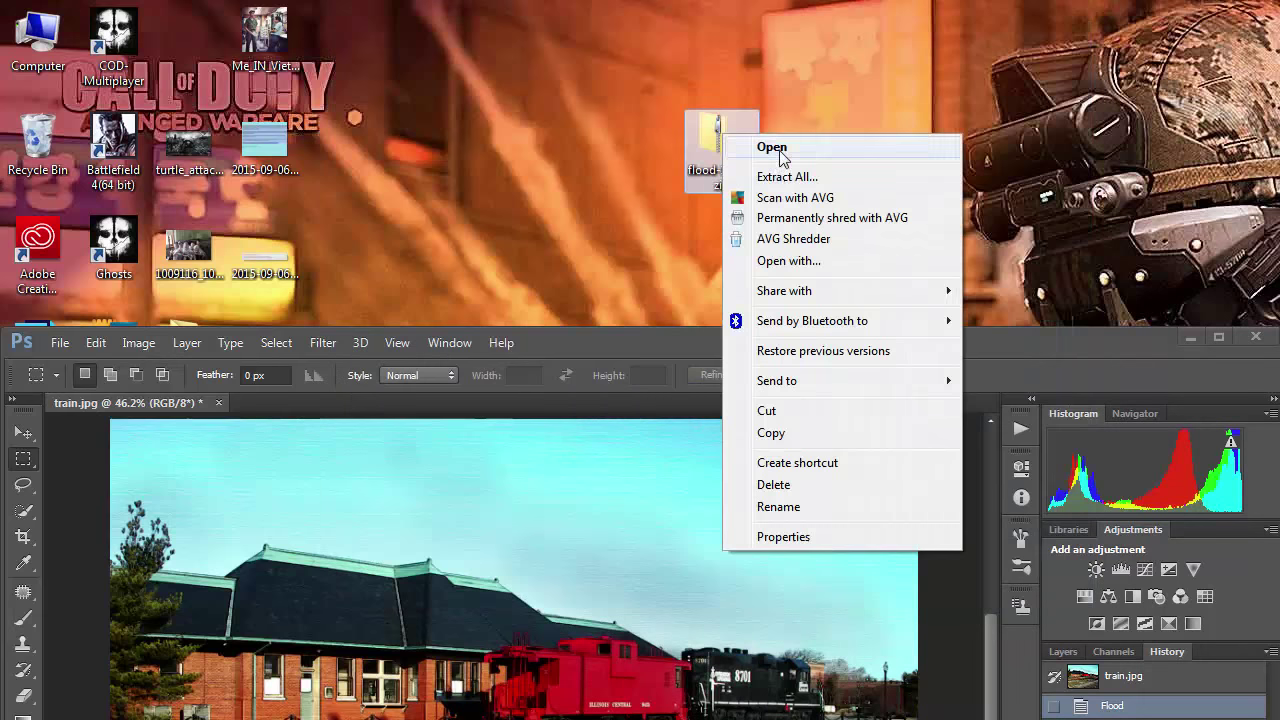
{"action": "left_click", "coordinate": [773, 148]}
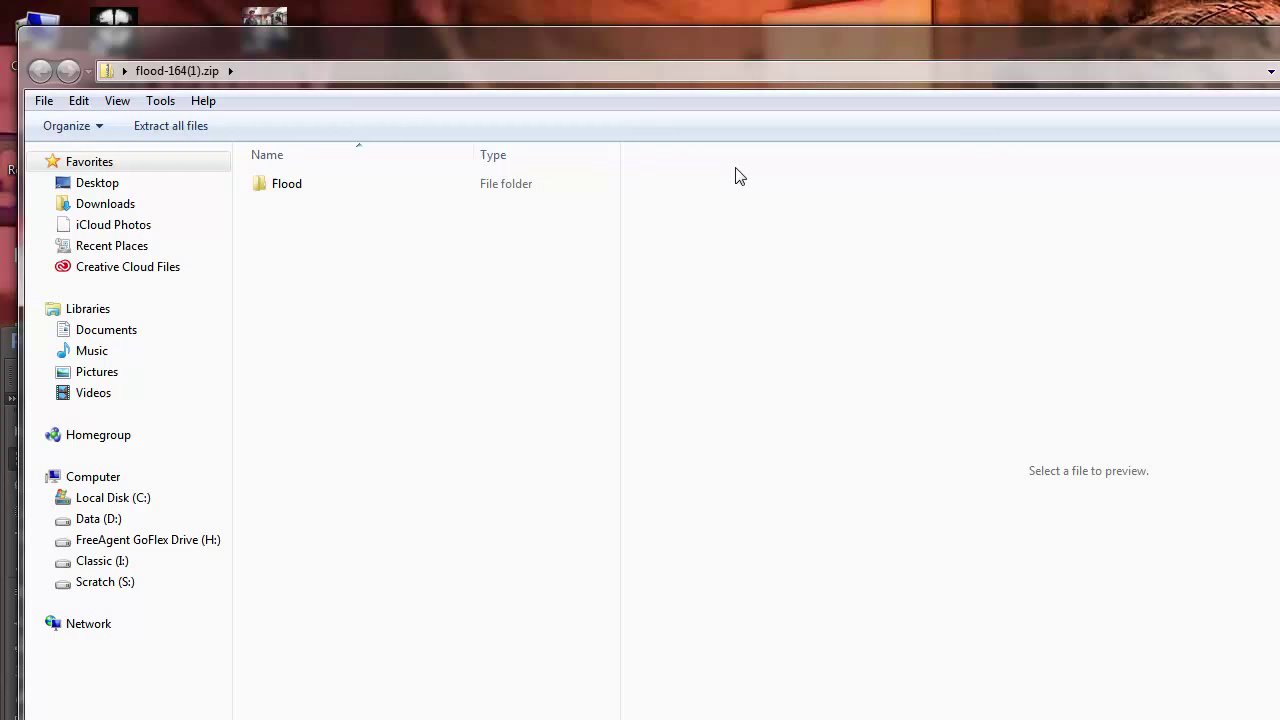
{"action": "double_click", "coordinate": [261, 189]}
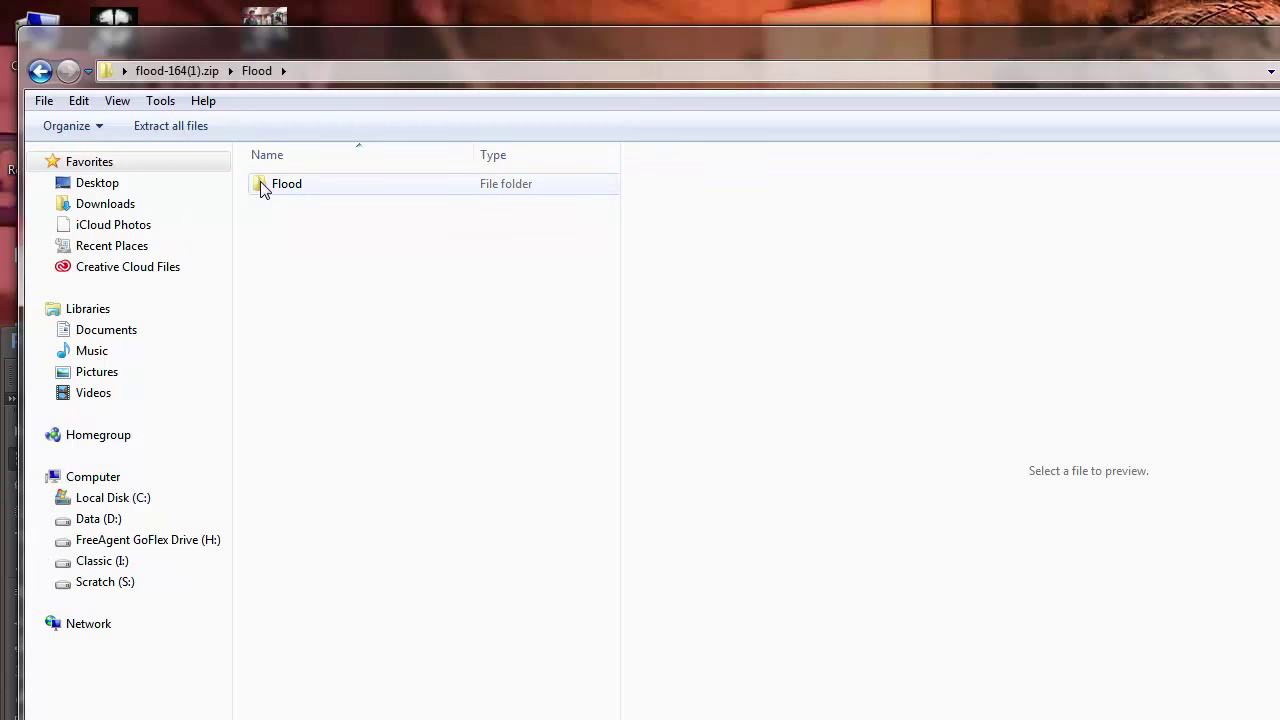
{"action": "right_click", "coordinate": [262, 189]}
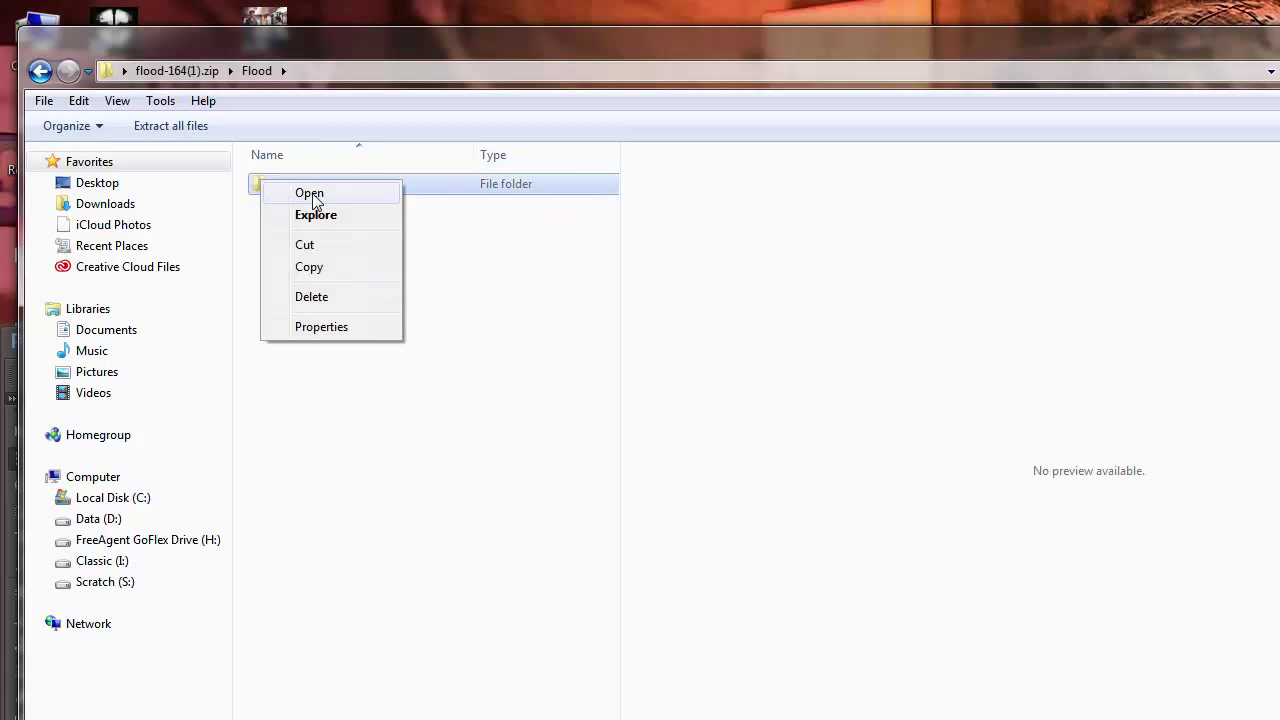
{"action": "left_click", "coordinate": [310, 194]}
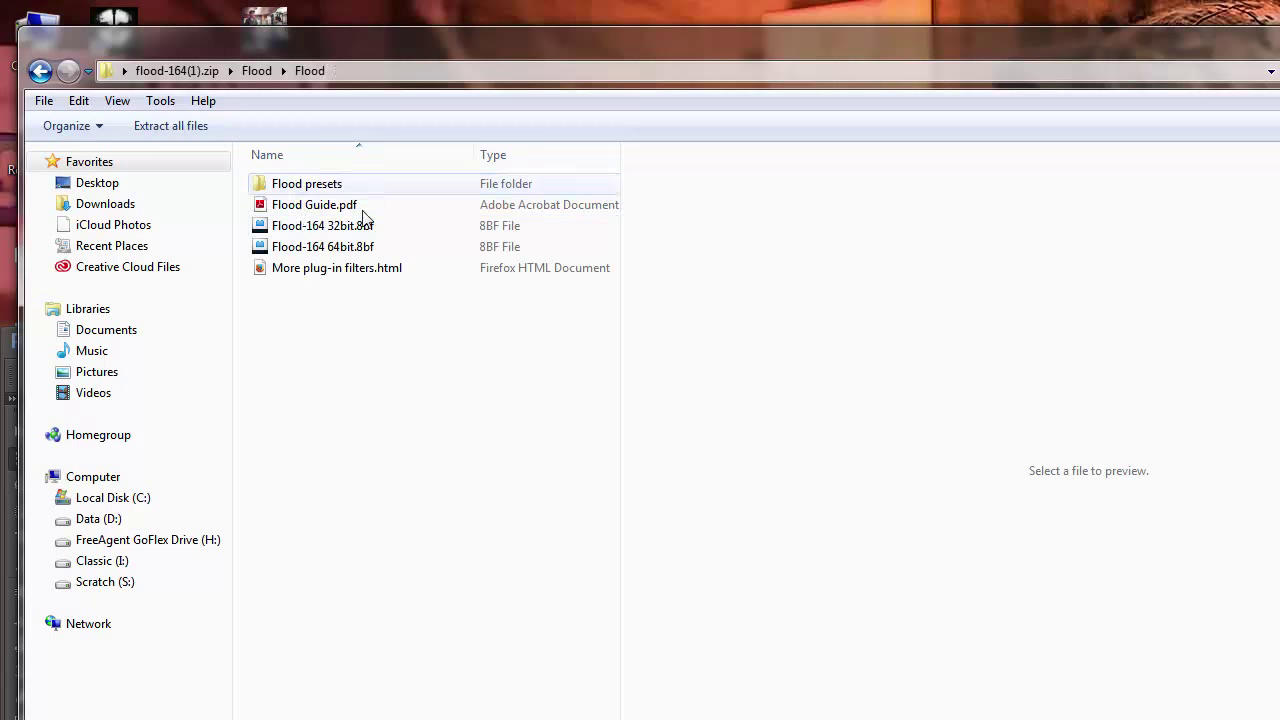
Step: Open Flood Guide.pdf in Adobe Reader and read its overview and installation instructions
{"action": "left_click", "coordinate": [312, 207]}
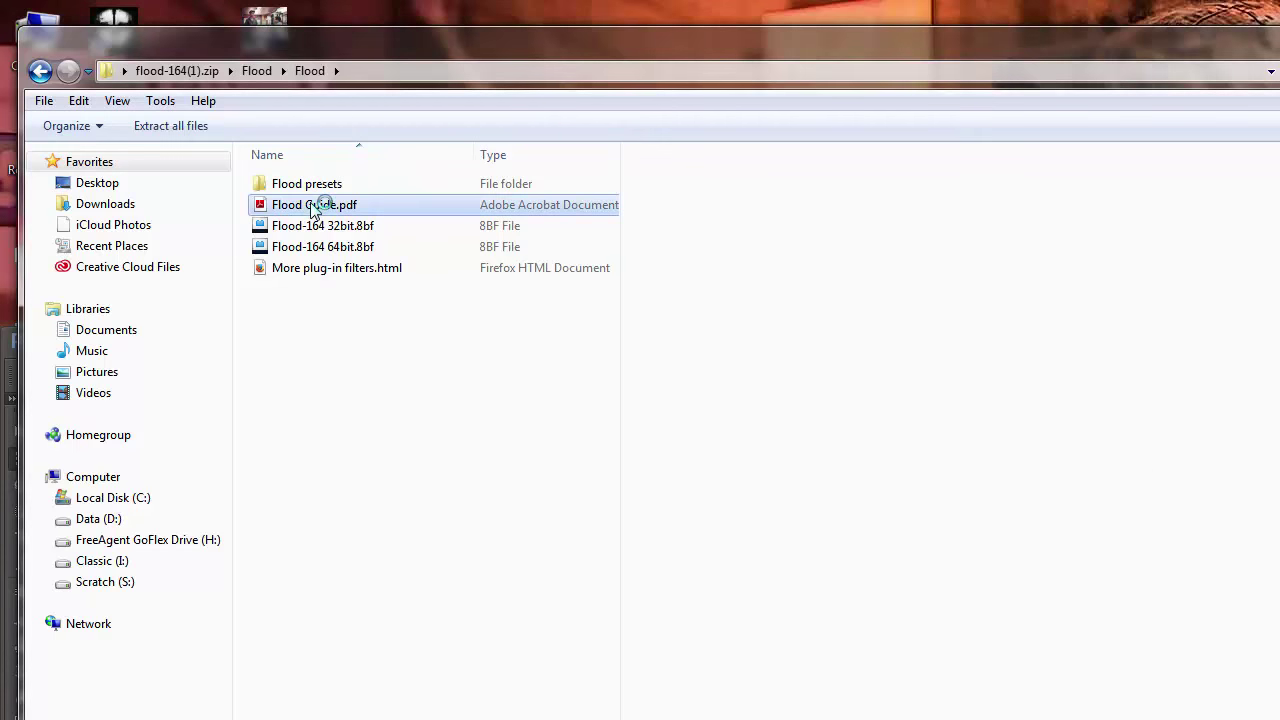
{"action": "double_click", "coordinate": [537, 200]}
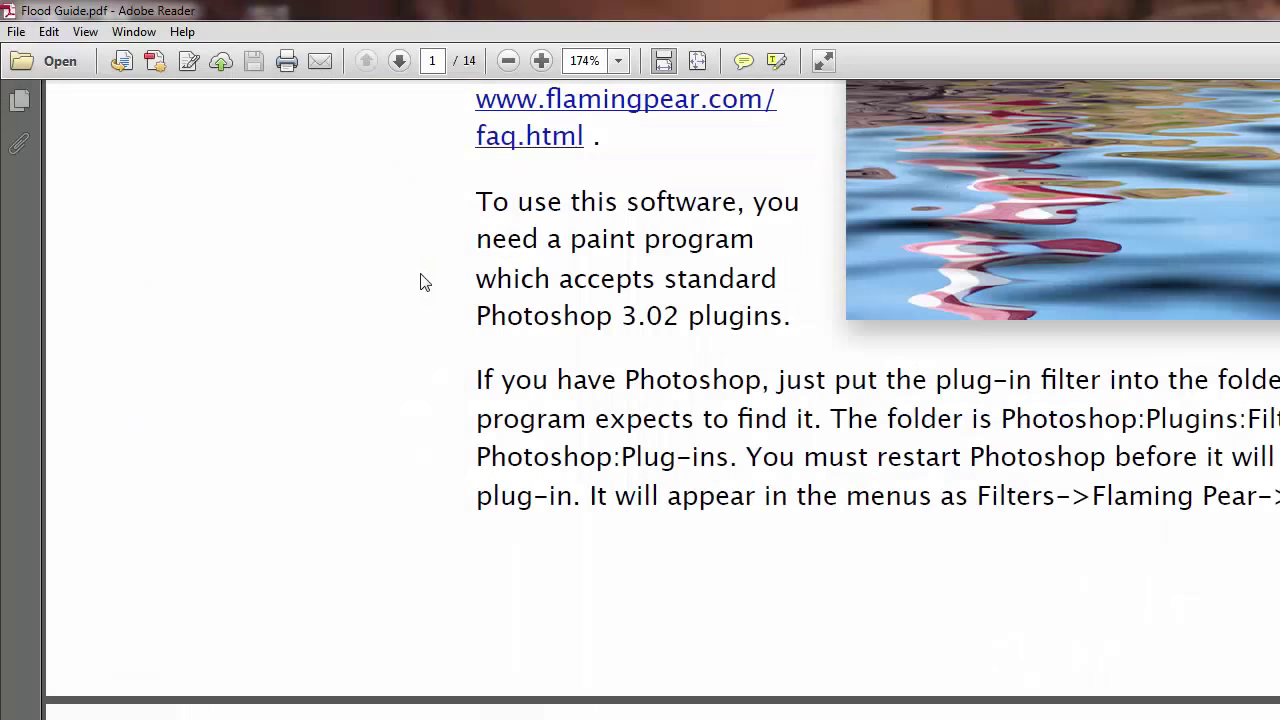
{"action": "scroll", "coordinate": [420, 280], "scroll_direction": "up", "scroll_amount": 3}
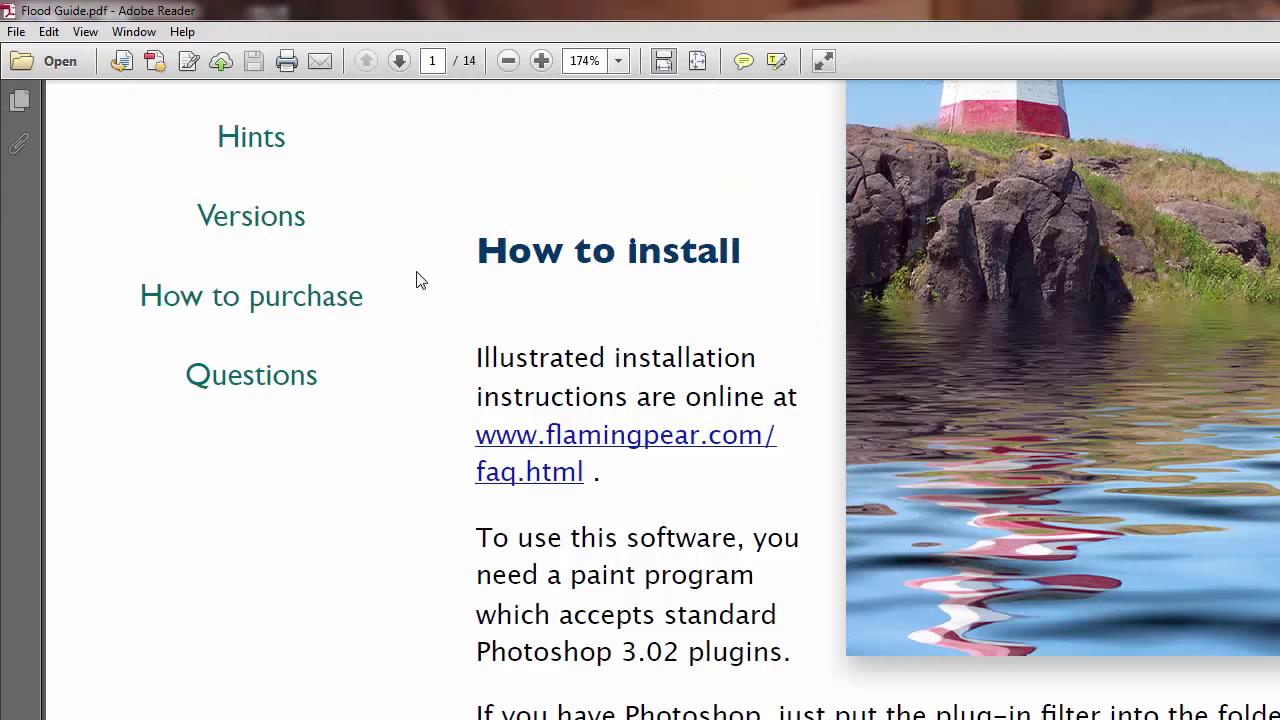
{"action": "scroll", "coordinate": [420, 280], "scroll_direction": "up", "scroll_amount": 10}
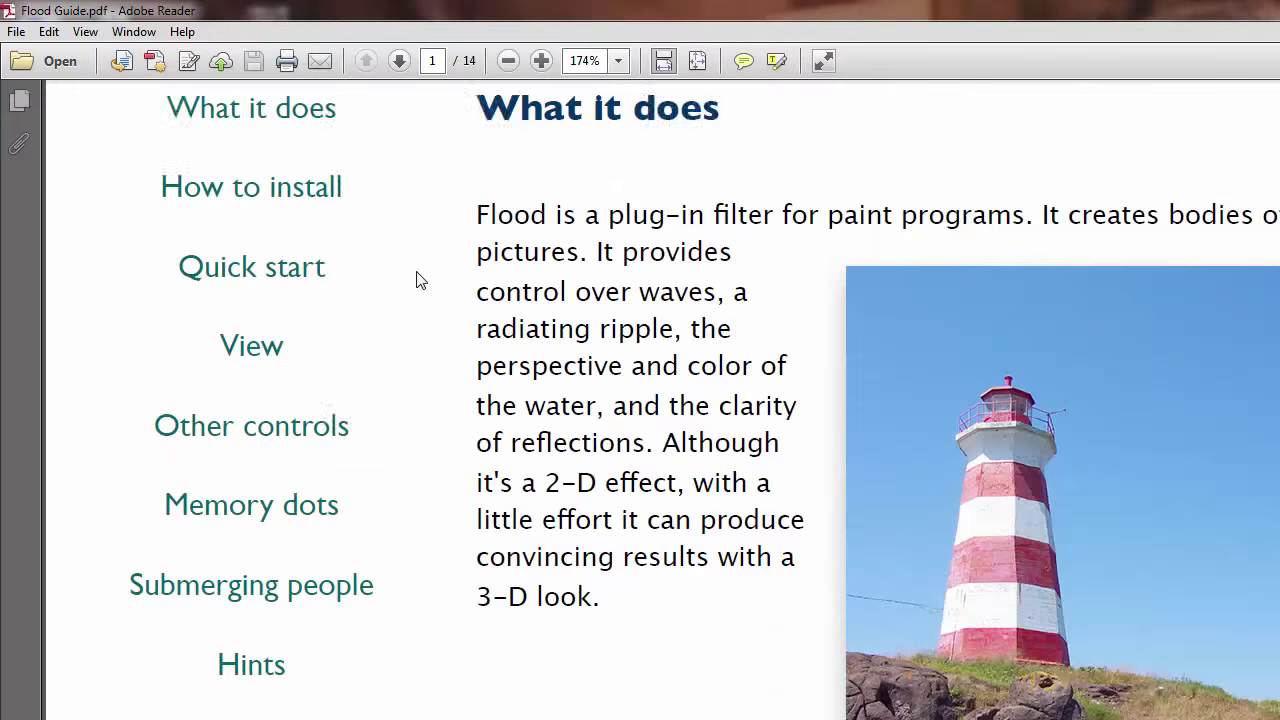
{"action": "scroll", "coordinate": [418, 280], "scroll_direction": "down", "scroll_amount": 15}
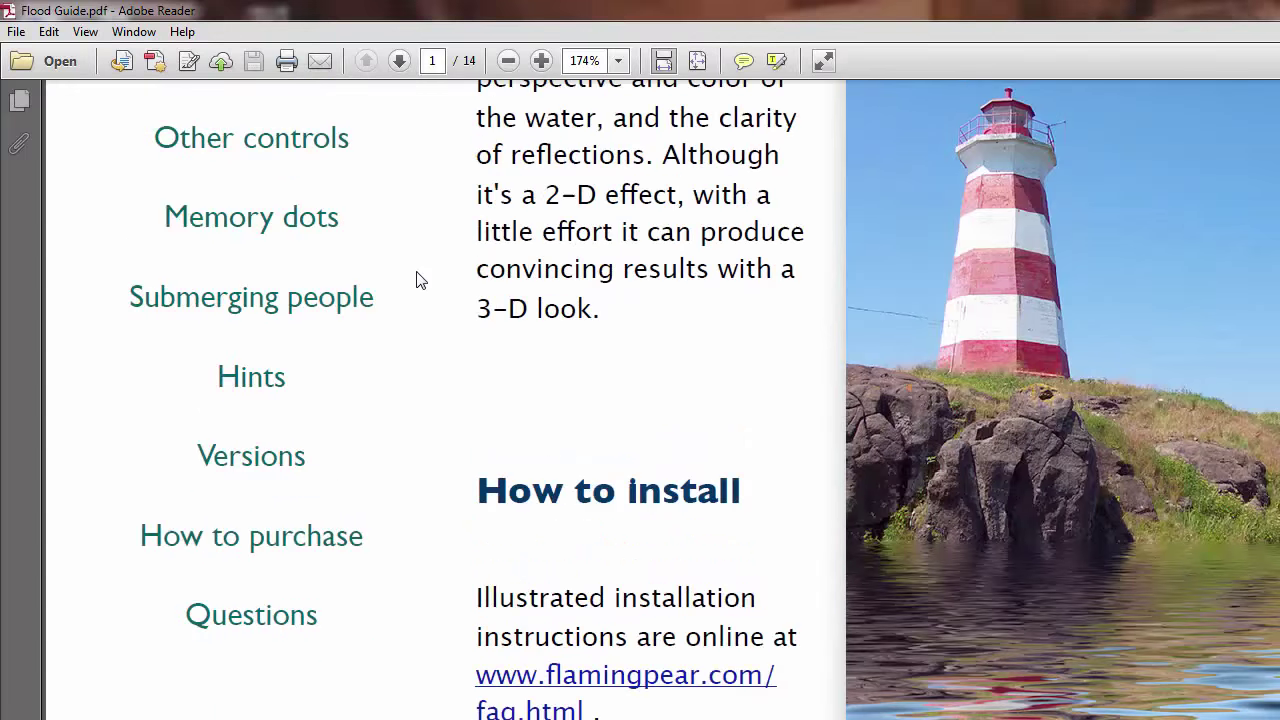
{"action": "scroll", "coordinate": [420, 280], "scroll_direction": "down", "scroll_amount": 12}
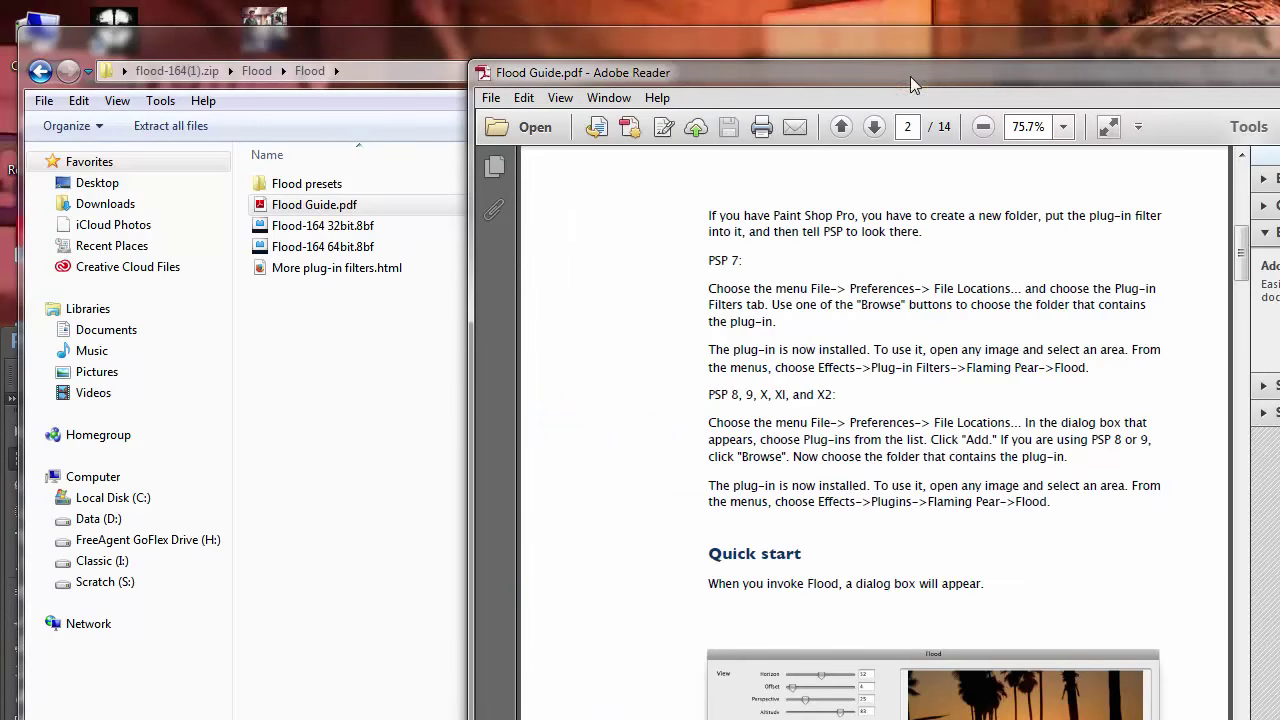
Step: Reposition and enlarge the Flood Guide window, and read through the Quick start section on pages 2 and 3
{"action": "left_click_drag", "start_coordinate": [910, 76], "coordinate": [505, 23]}
{"action": "left_click_drag", "start_coordinate": [1085, 212], "coordinate": [1278, 212]}
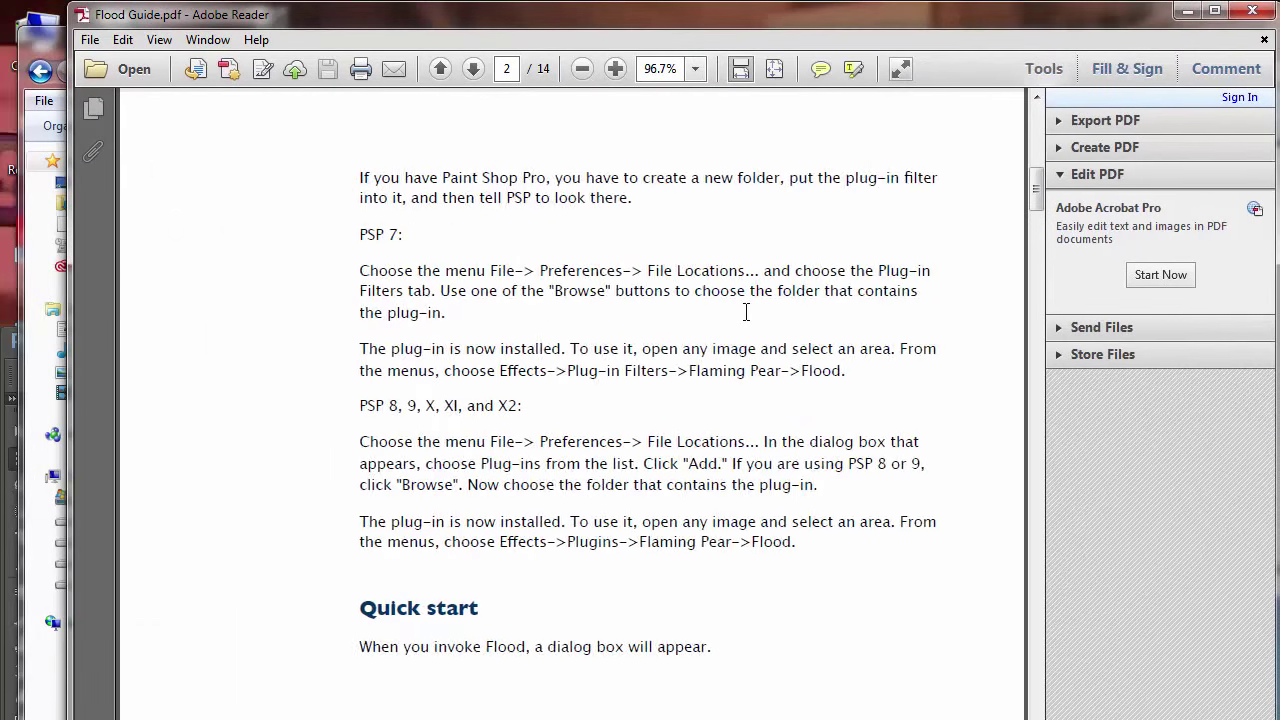
{"action": "scroll", "coordinate": [746, 312], "scroll_direction": "down", "scroll_amount": 10}
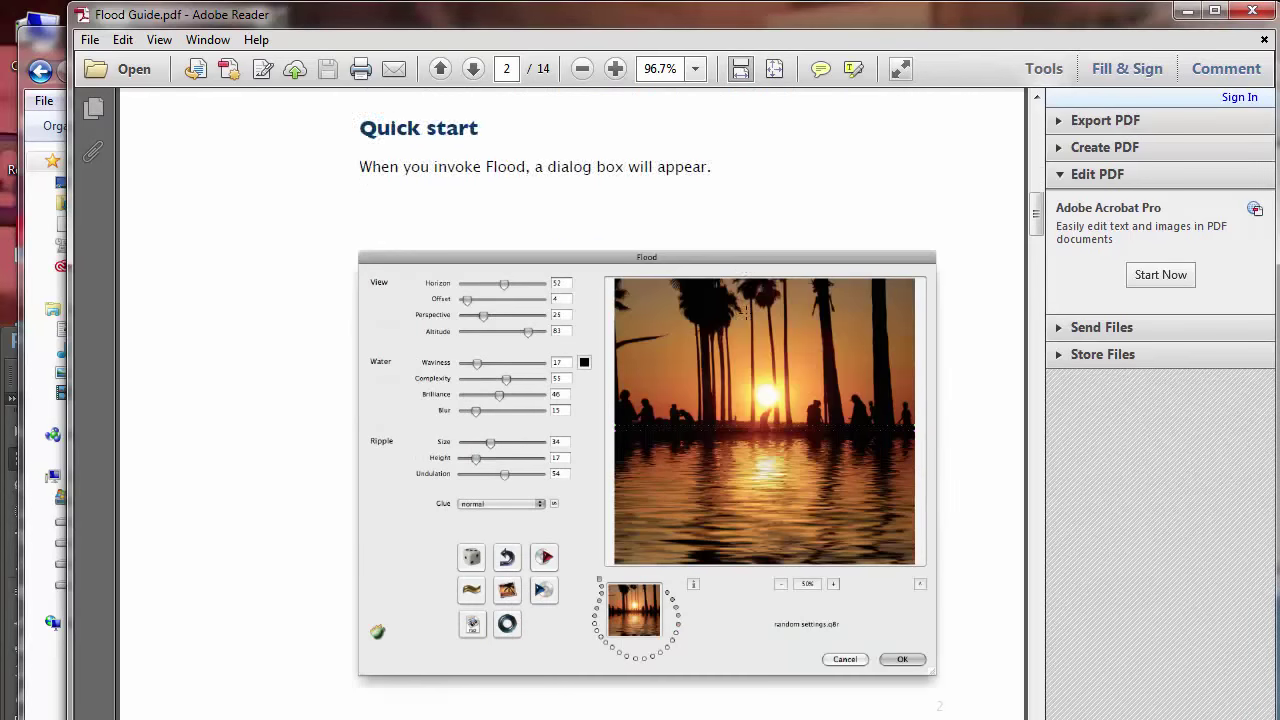
{"action": "scroll", "coordinate": [746, 313], "scroll_direction": "down", "scroll_amount": 7}
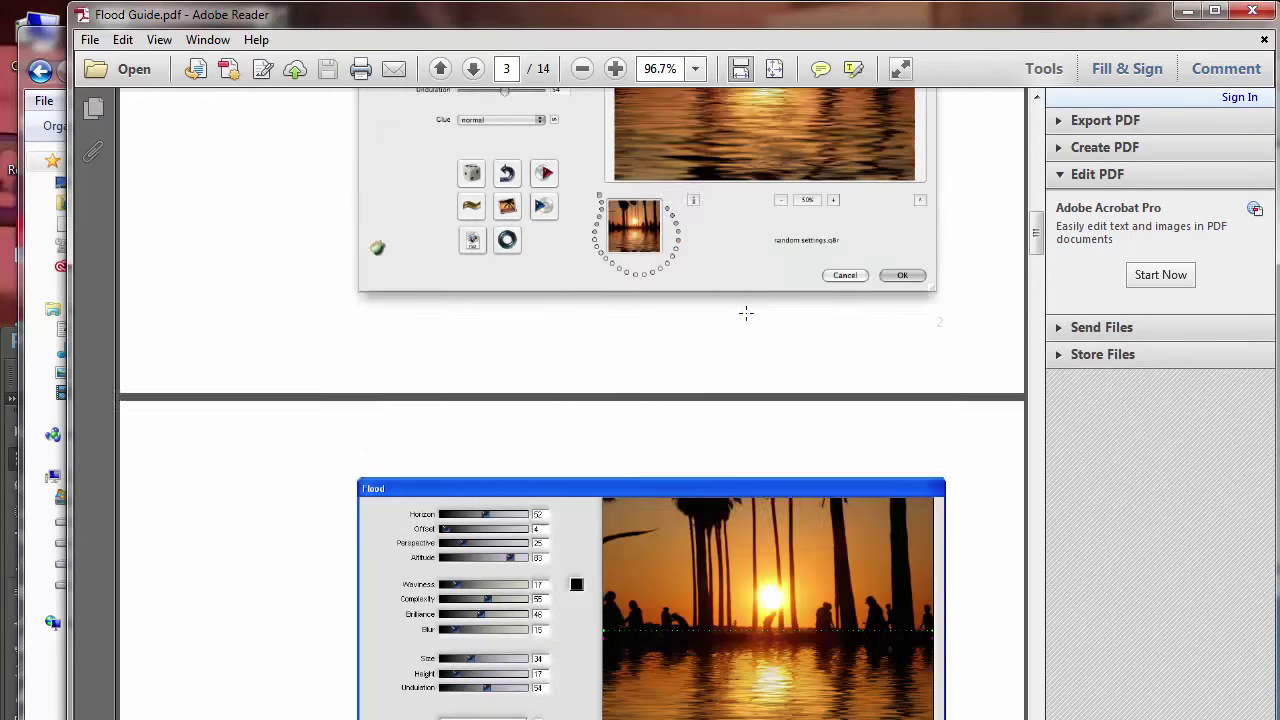
{"action": "scroll", "coordinate": [746, 313], "scroll_direction": "down", "scroll_amount": 11}
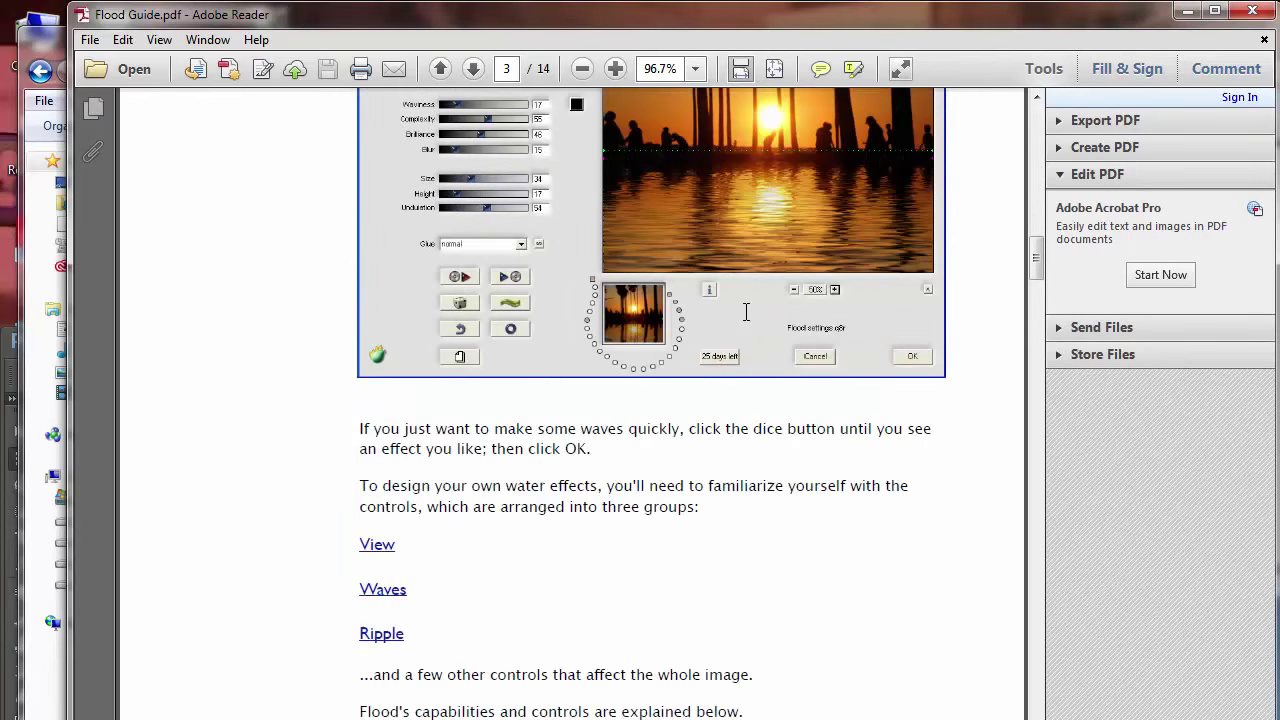
Step: Read through the View and Waves sections of the Flood Guide, return to its first page, and close the guide
{"action": "scroll", "coordinate": [746, 312], "scroll_direction": "down", "scroll_amount": 14}
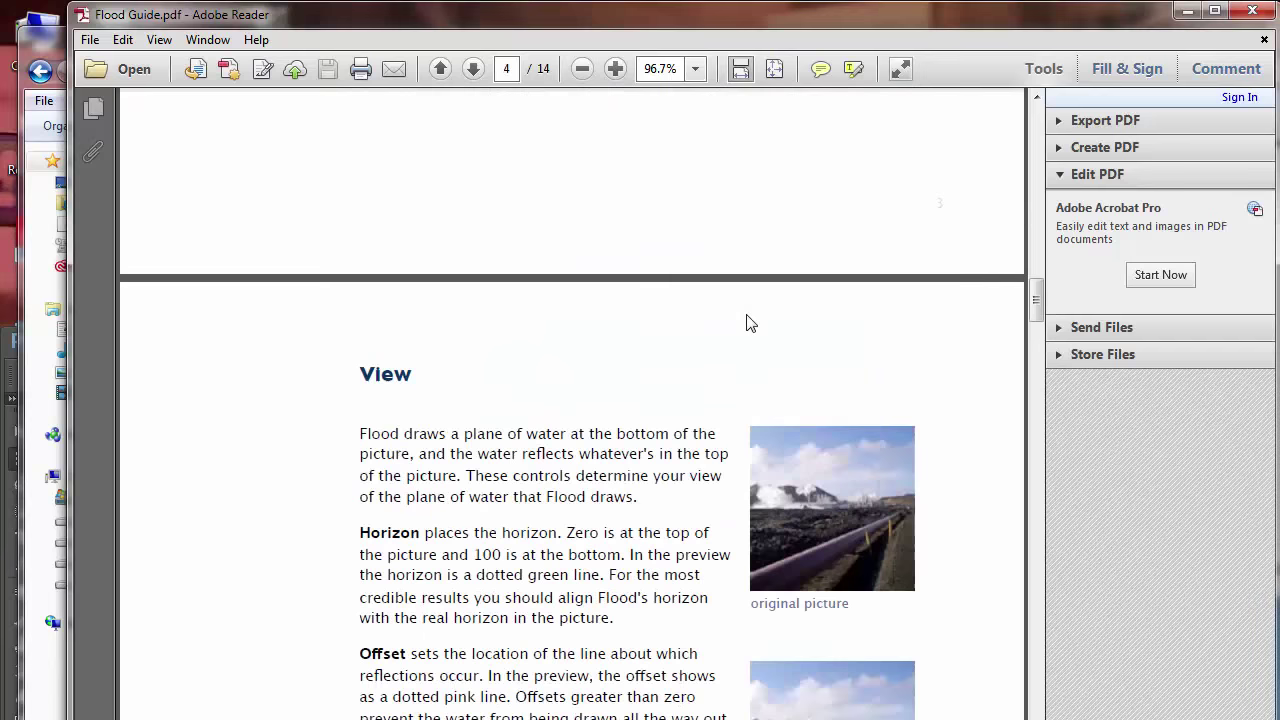
{"action": "scroll", "coordinate": [746, 313], "scroll_direction": "down", "scroll_amount": 11}
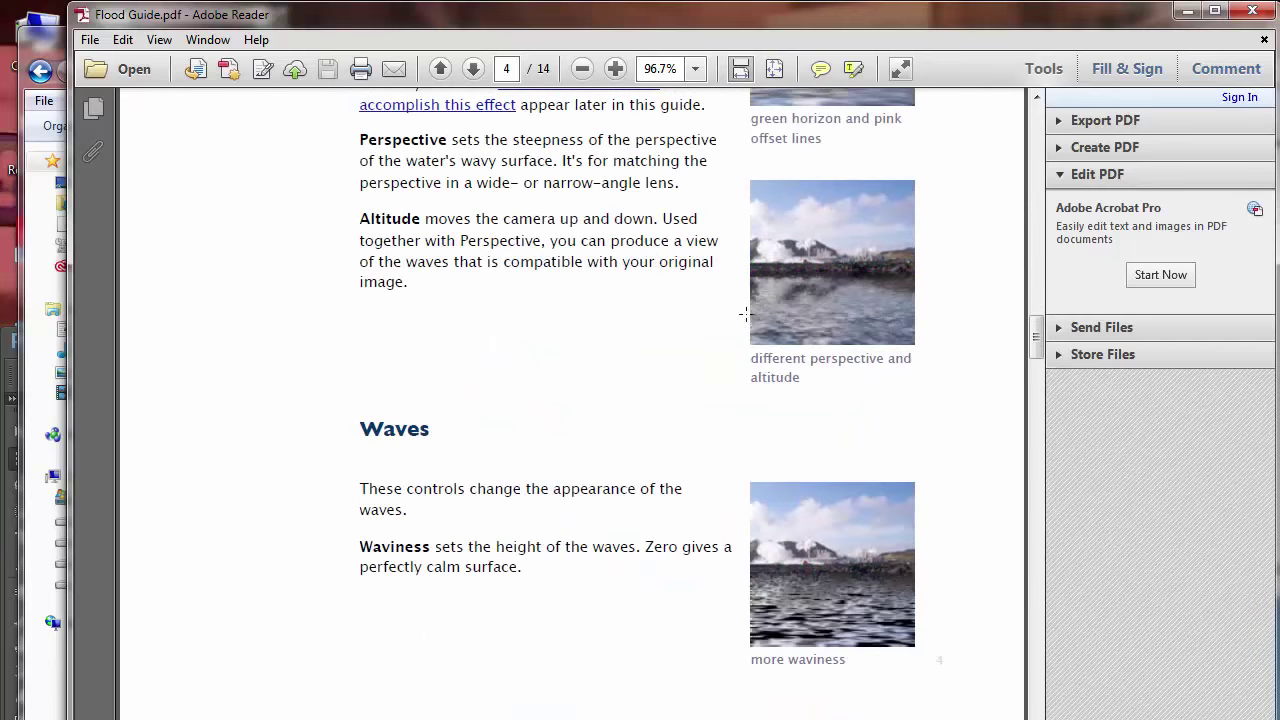
{"action": "scroll", "coordinate": [746, 313], "scroll_direction": "up", "scroll_amount": 20}
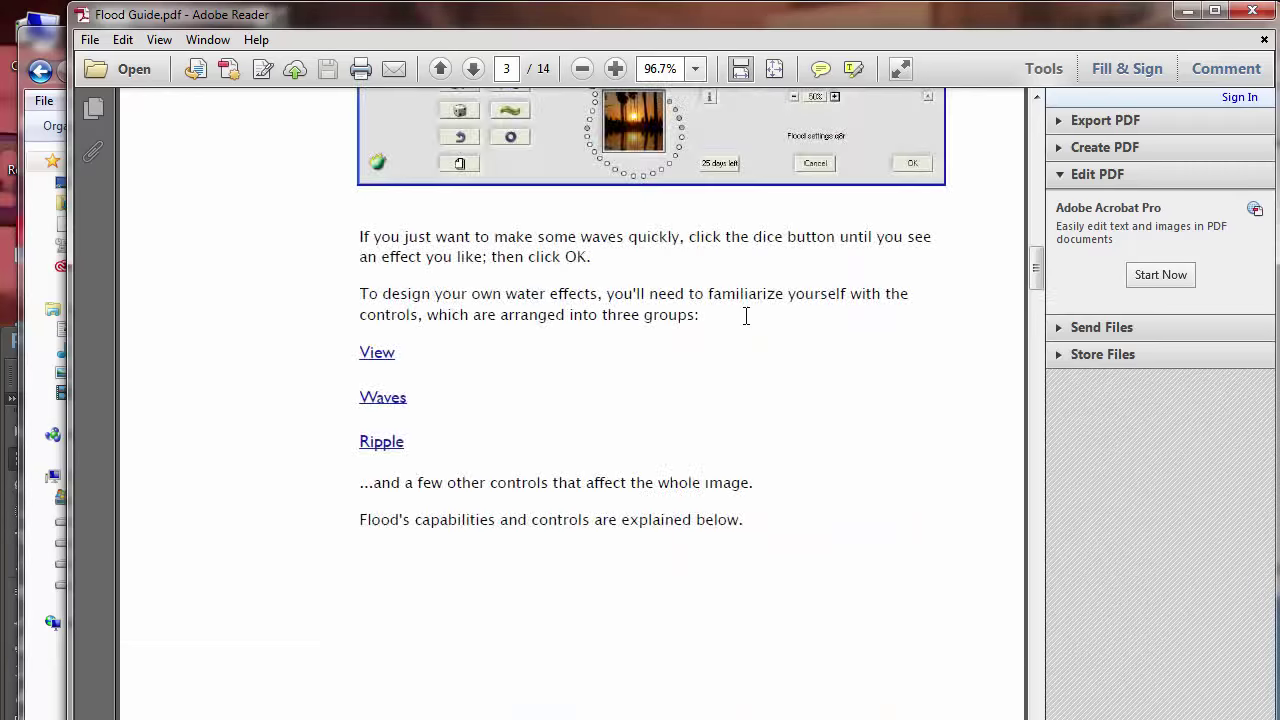
{"action": "scroll", "coordinate": [746, 315], "scroll_direction": "up", "scroll_amount": 20}
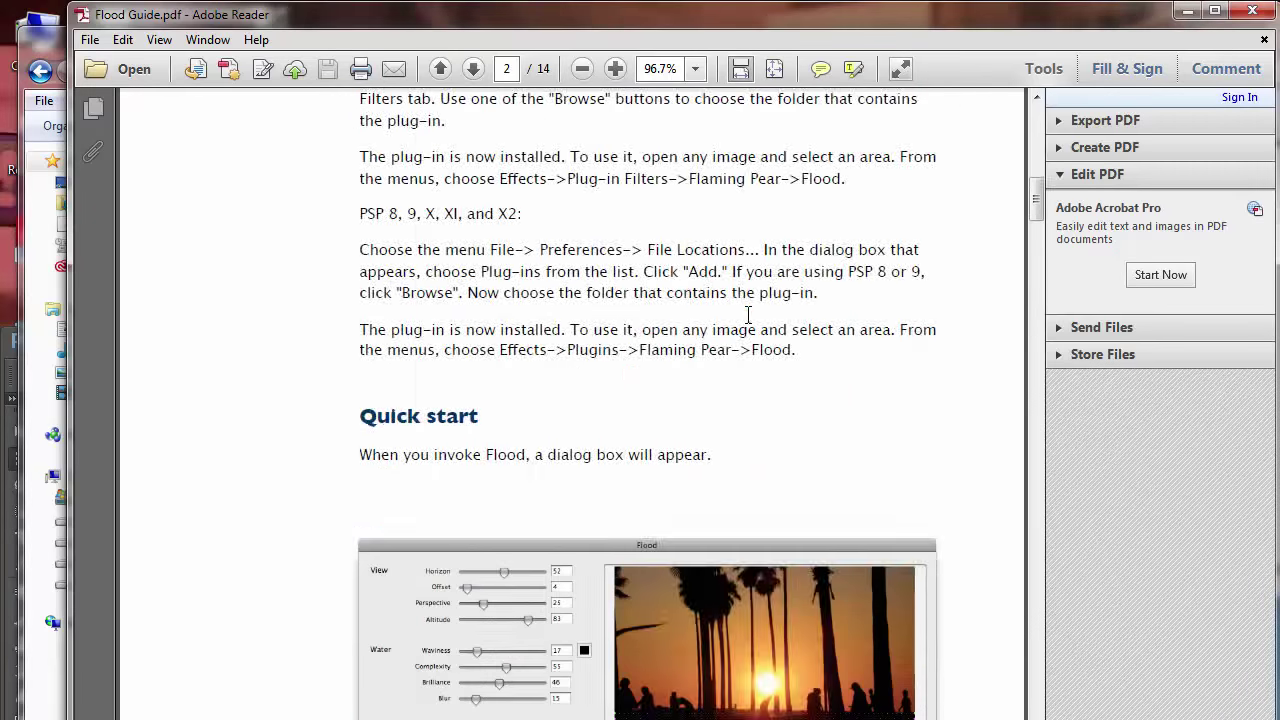
{"action": "scroll", "coordinate": [755, 326], "scroll_direction": "up", "scroll_amount": 14}
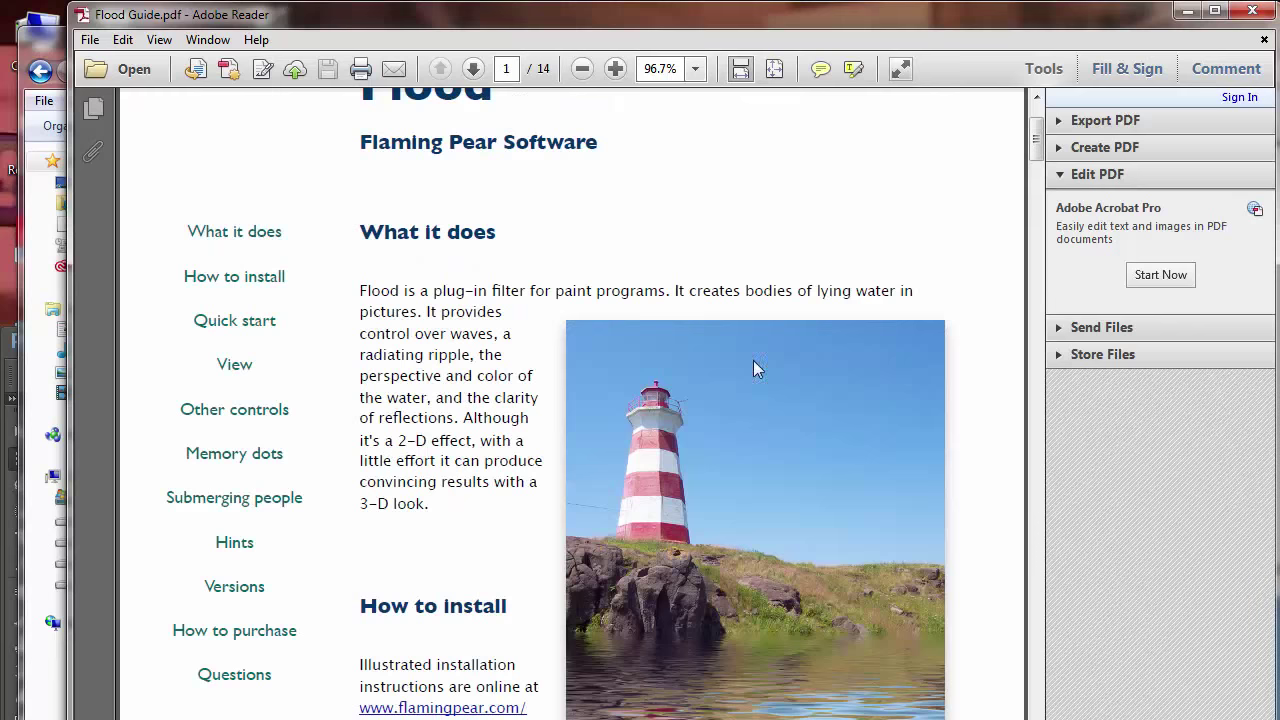
{"action": "scroll", "coordinate": [756, 368], "scroll_direction": "up", "scroll_amount": 3}
{"action": "scroll", "coordinate": [754, 360], "scroll_direction": "down", "scroll_amount": 3}
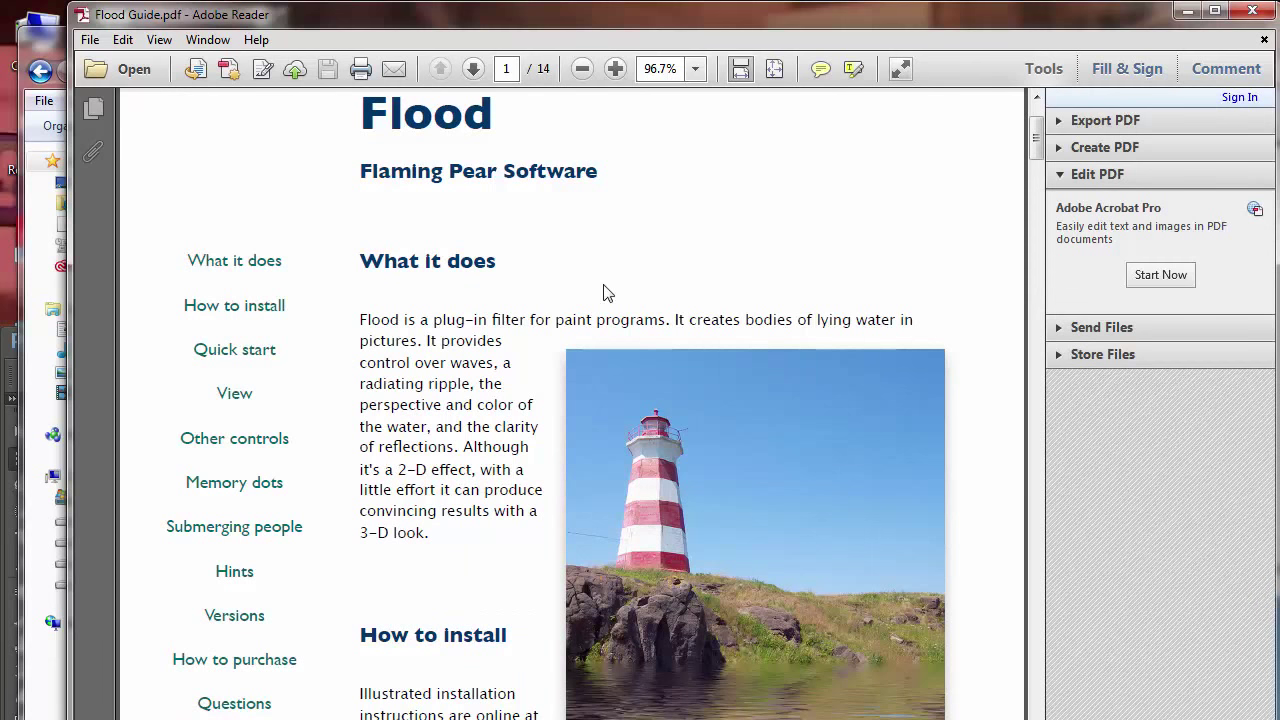
{"action": "scroll", "coordinate": [603, 293], "scroll_direction": "up", "scroll_amount": 3}
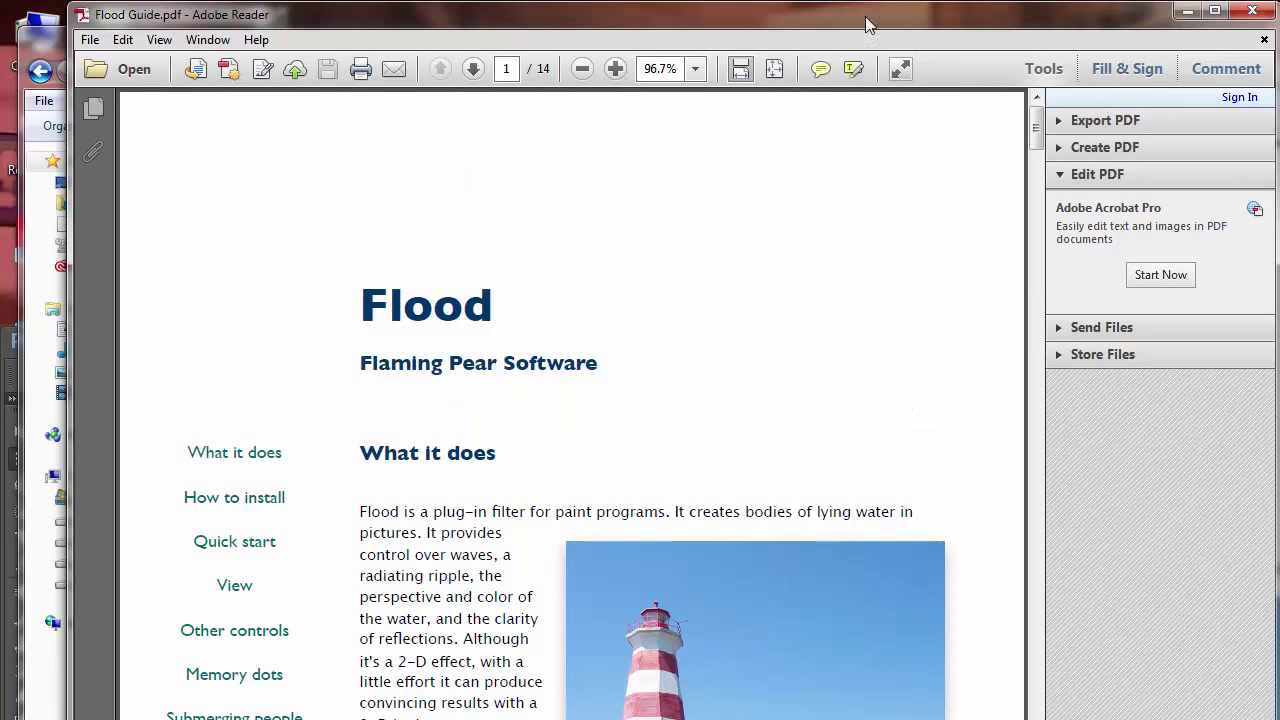
{"action": "left_click", "coordinate": [1251, 12]}
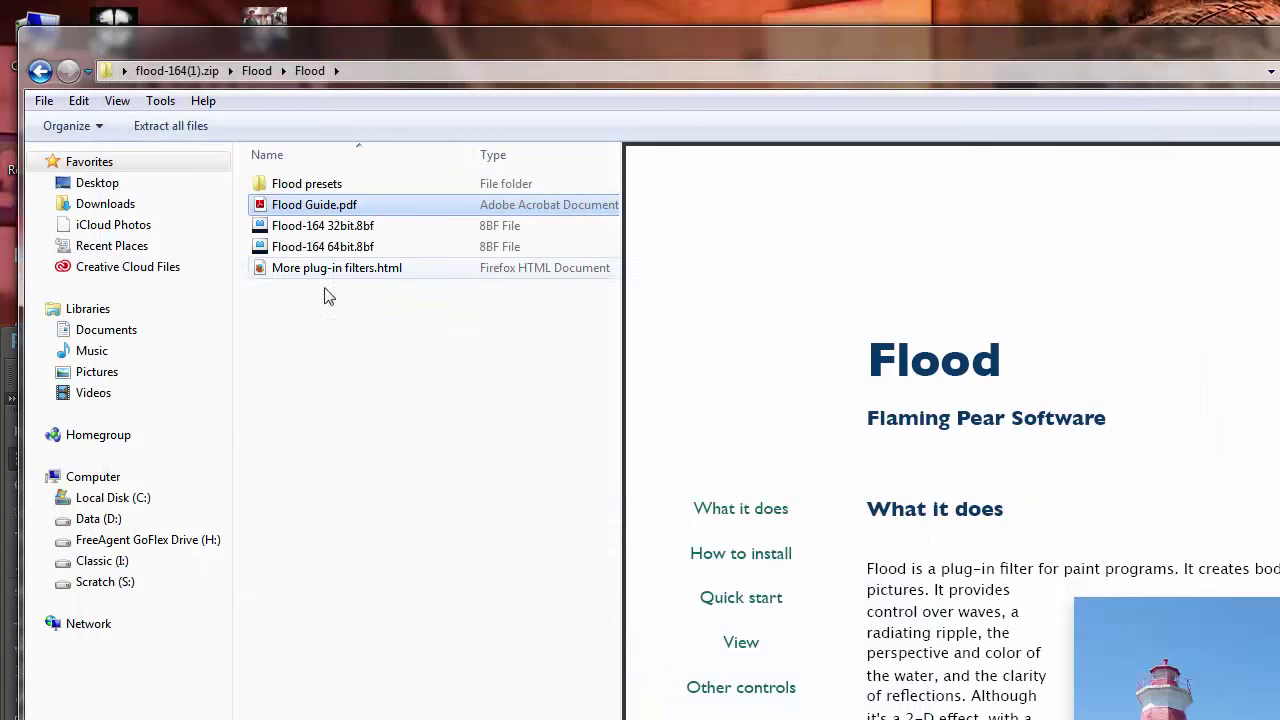
Step: Copy Flood-164 64bit.8bf from the zip archive onto the desktop and place it away from the other desktop icons
{"action": "left_click", "coordinate": [340, 227]}
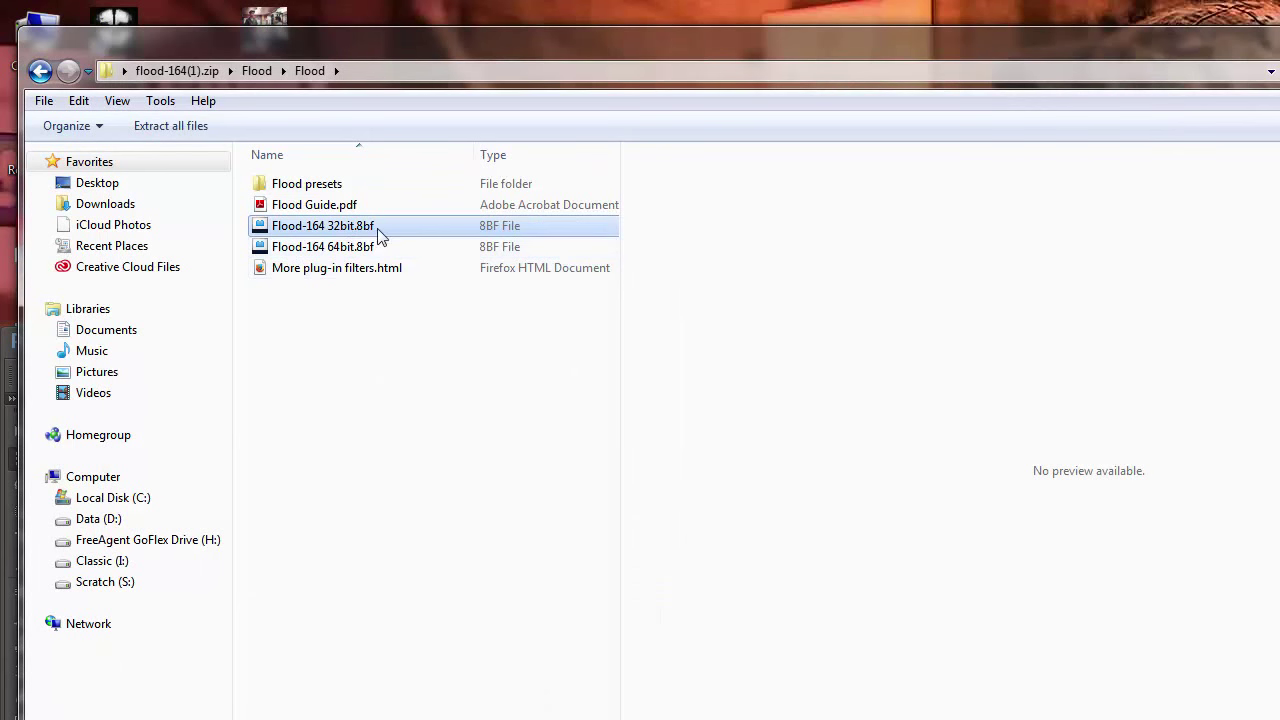
{"action": "left_click", "coordinate": [328, 250]}
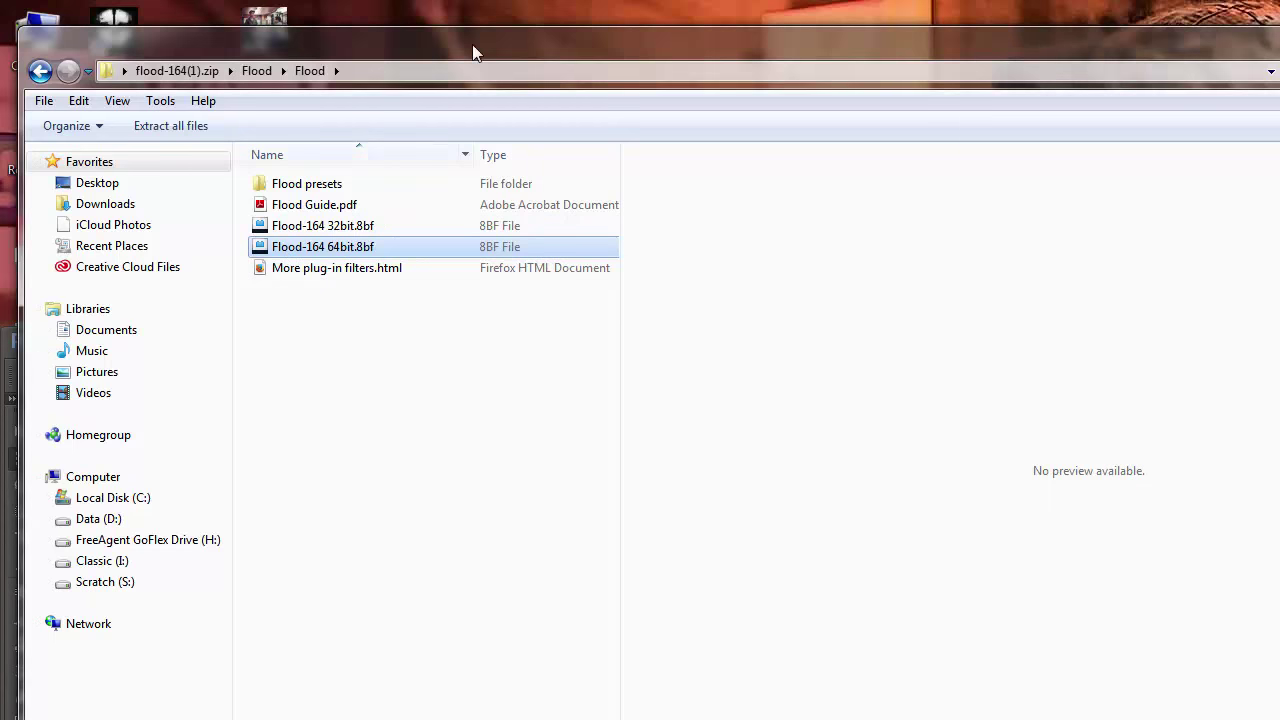
{"action": "left_click_drag", "start_coordinate": [471, 43], "coordinate": [461, 152]}
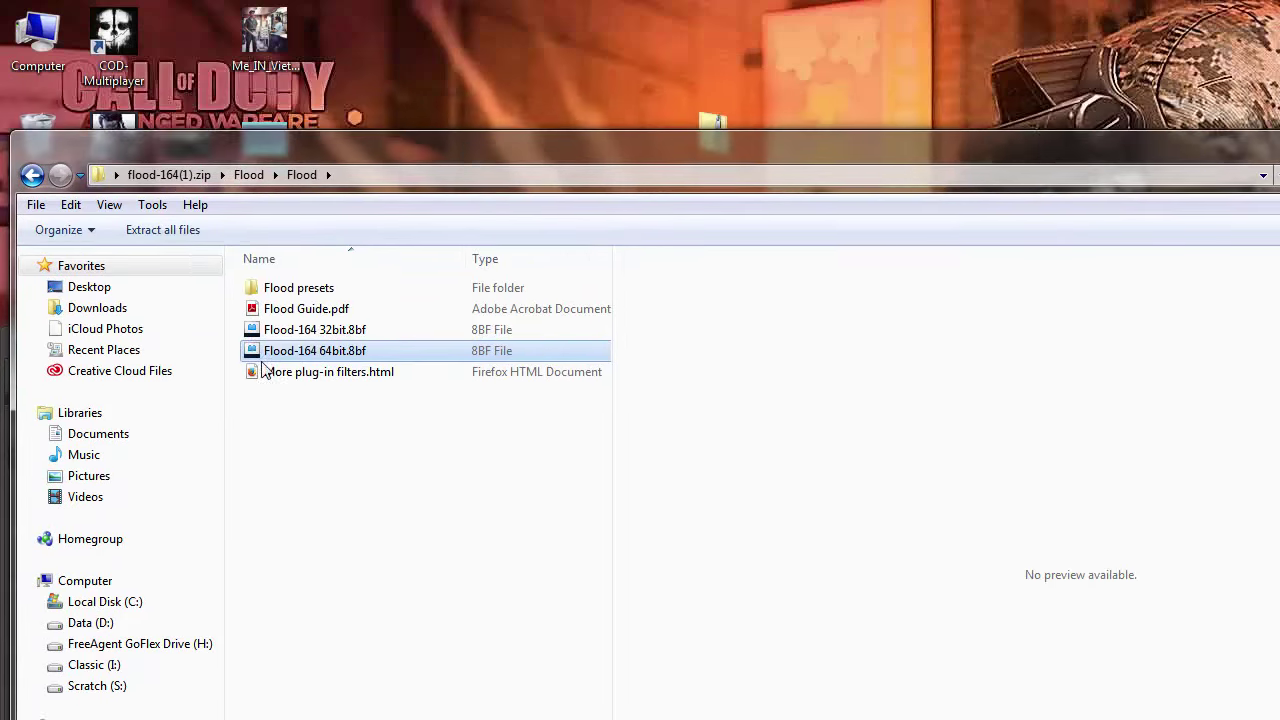
{"action": "left_click_drag", "start_coordinate": [253, 360], "coordinate": [561, 105]}
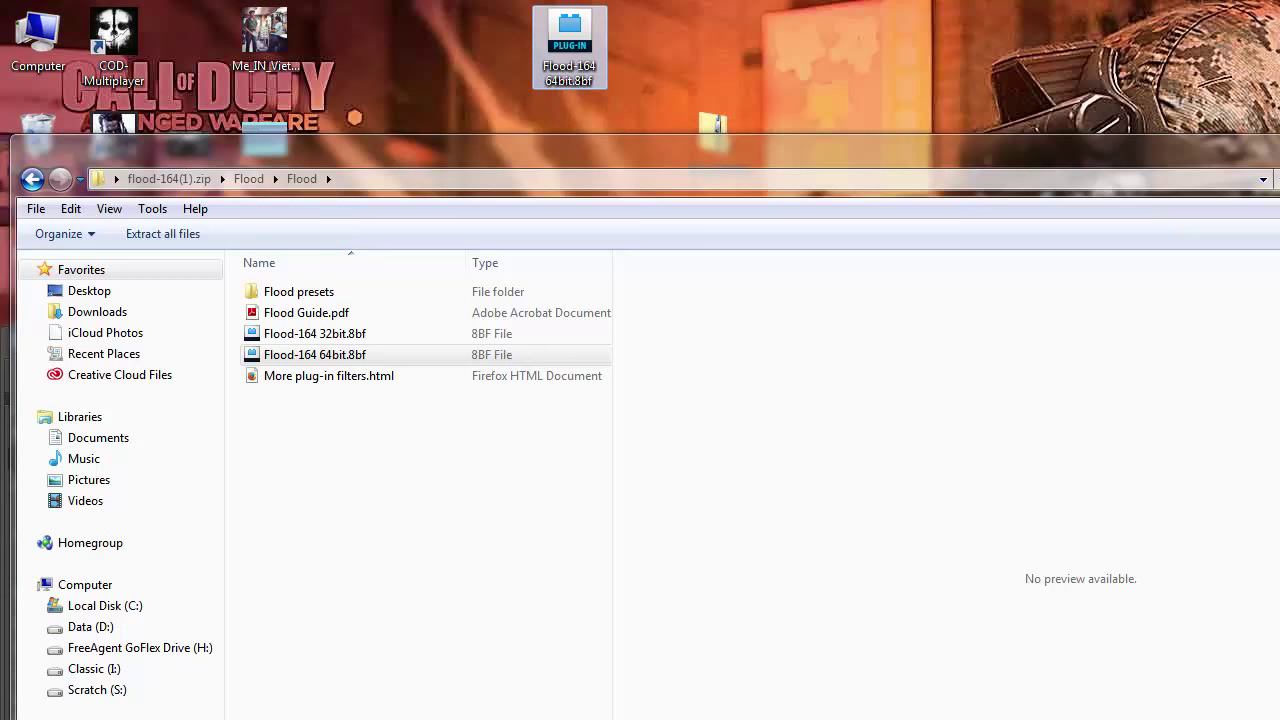
{"action": "left_click_drag", "start_coordinate": [569, 47], "coordinate": [1177, 47]}
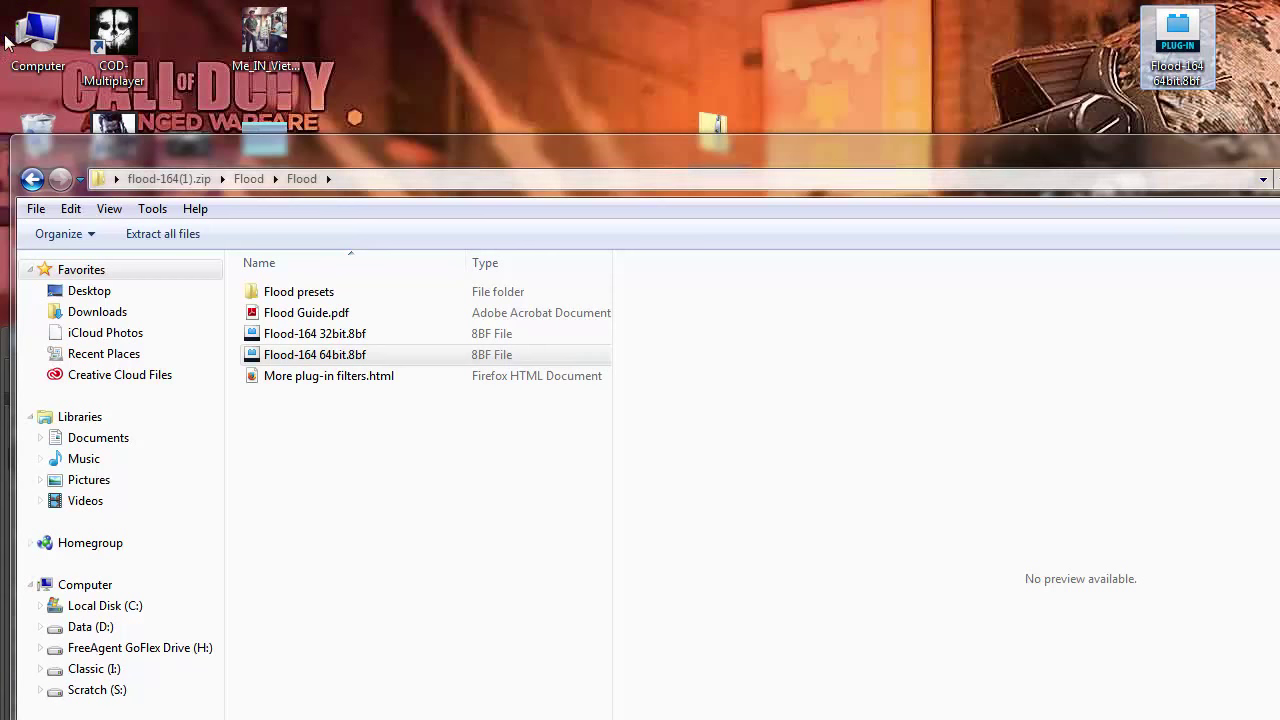
Step: Open Computer from the desktop and go into Local Disk (C:)
{"action": "double_click", "coordinate": [35, 38]}
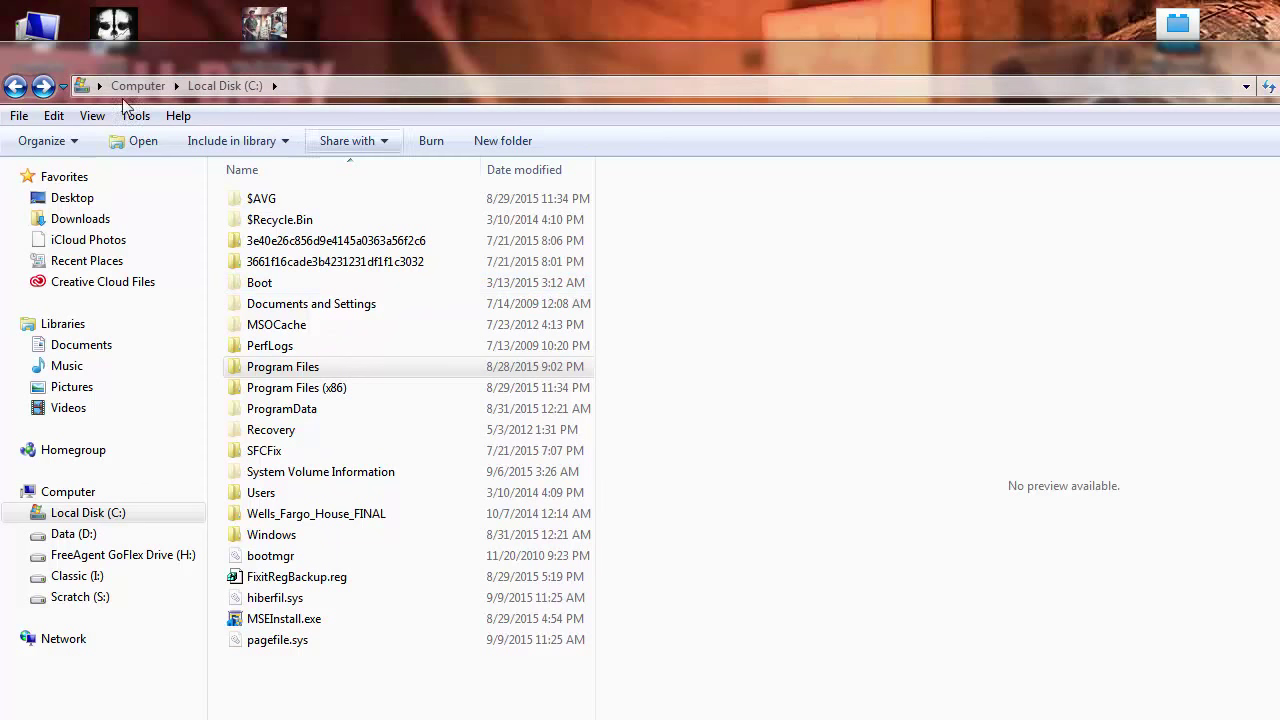
{"action": "left_click", "coordinate": [14, 88]}
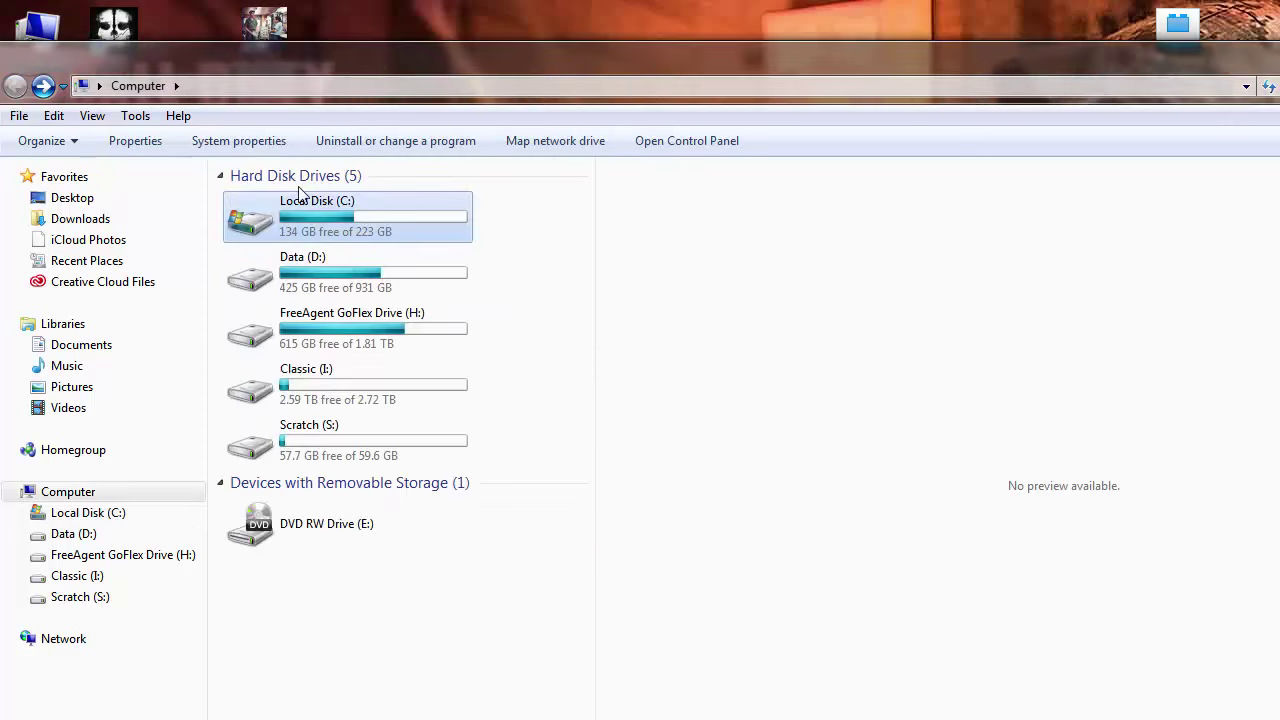
{"action": "double_click", "coordinate": [258, 230]}
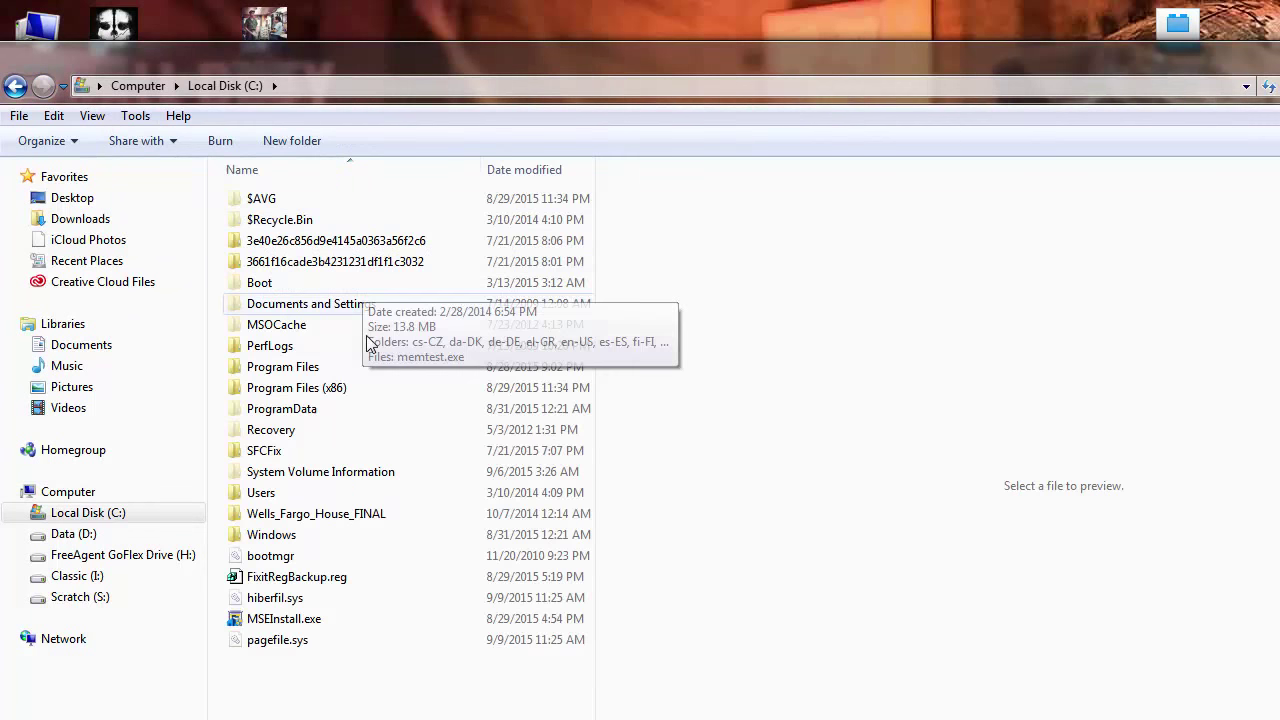
{"action": "double_click", "coordinate": [303, 394]}
{"action": "double_click", "coordinate": [279, 197]}
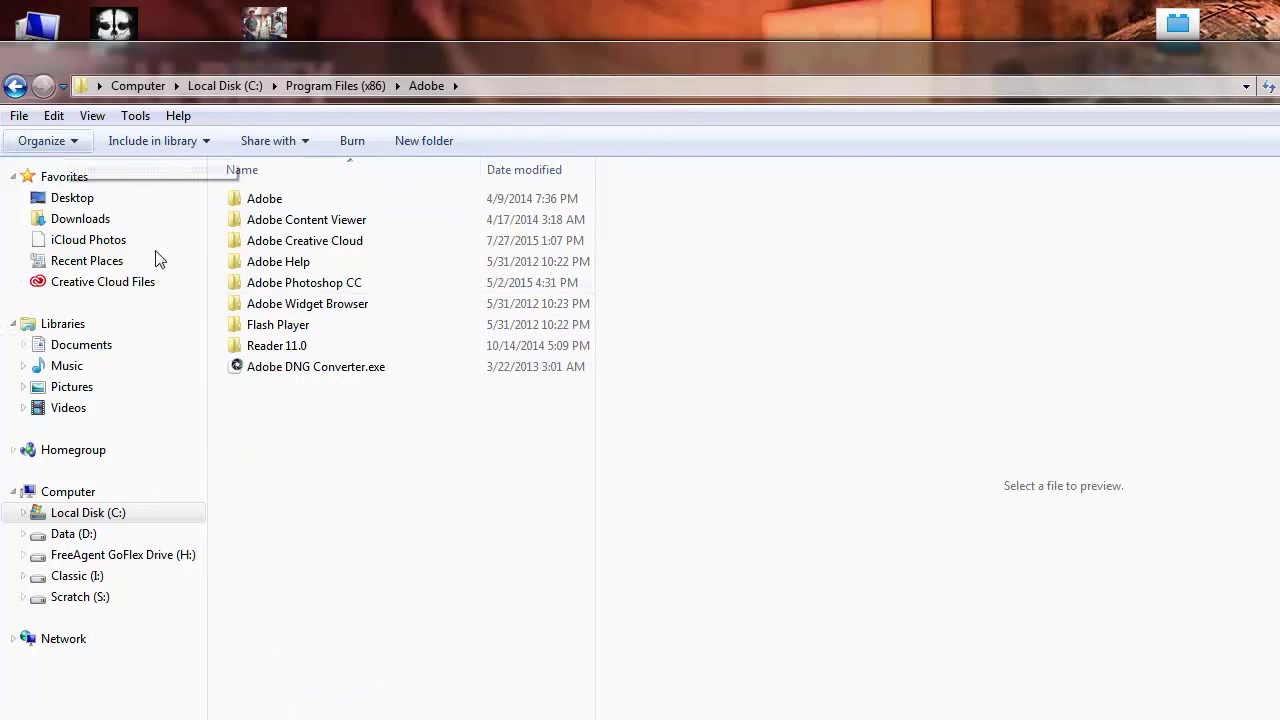
{"action": "left_click", "coordinate": [287, 286]}
{"action": "double_click", "coordinate": [287, 286]}
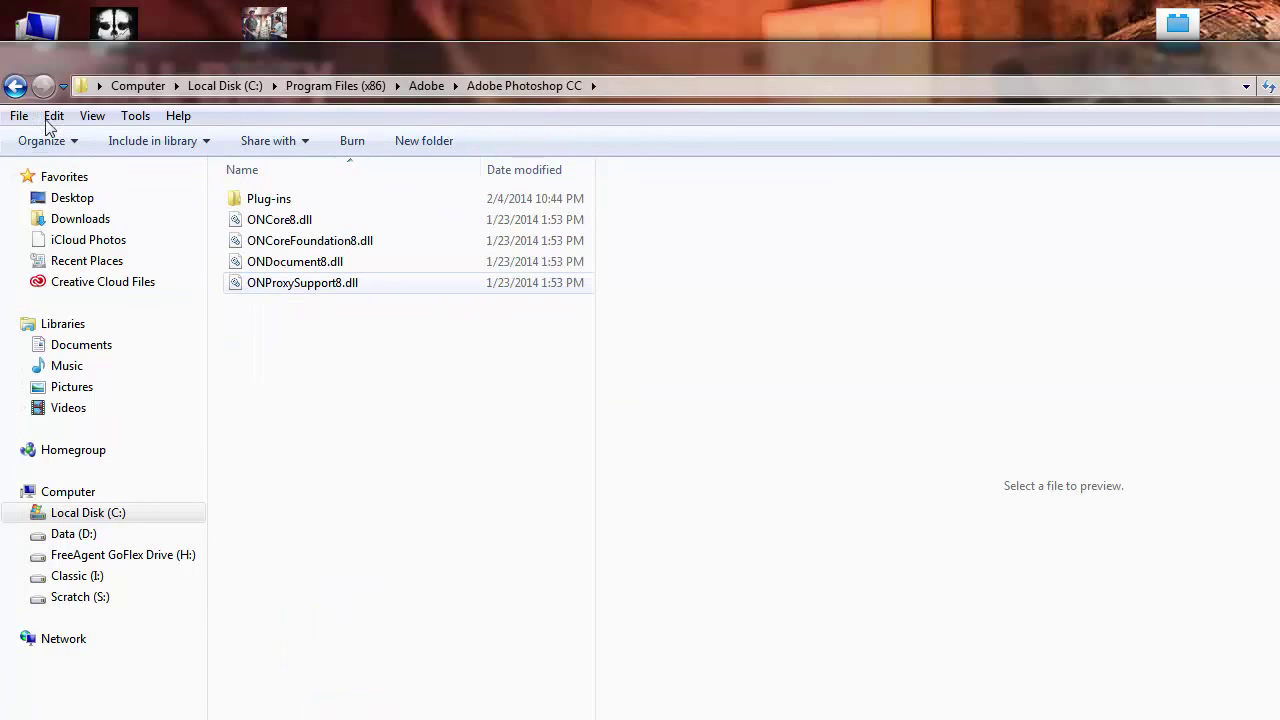
{"action": "left_click", "coordinate": [15, 87]}
{"action": "left_click", "coordinate": [15, 87]}
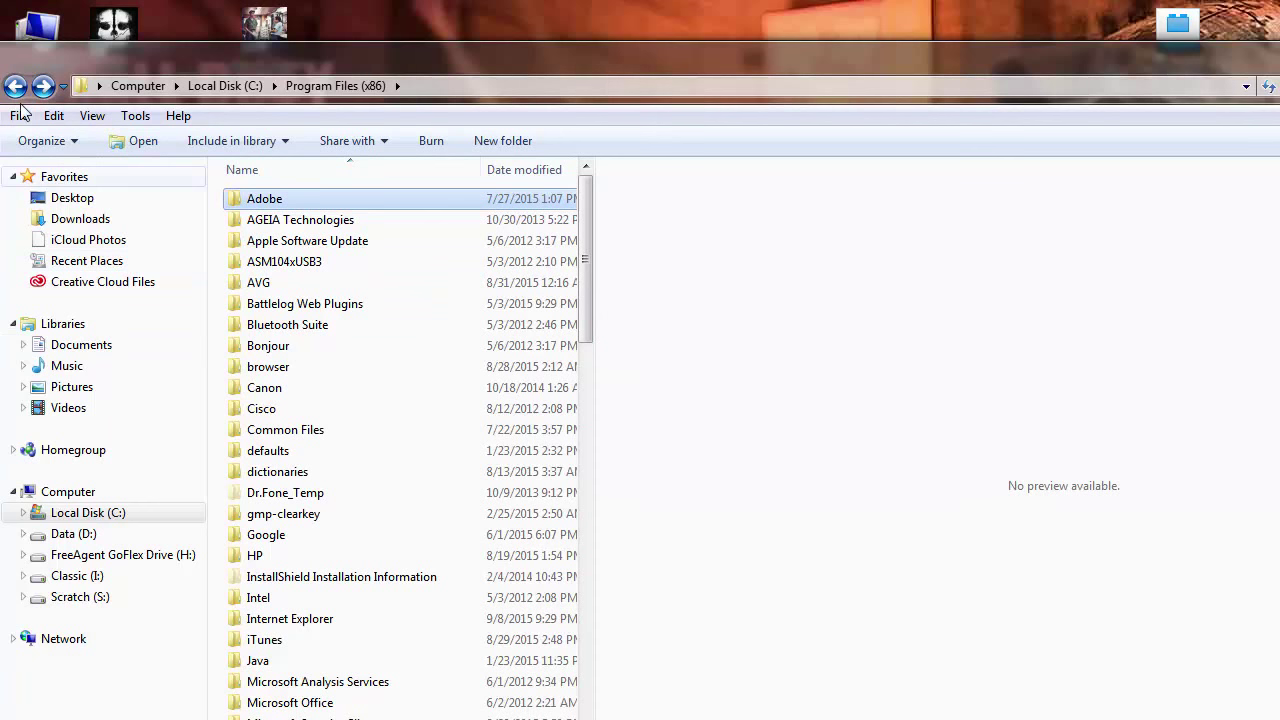
{"action": "left_click", "coordinate": [15, 87]}
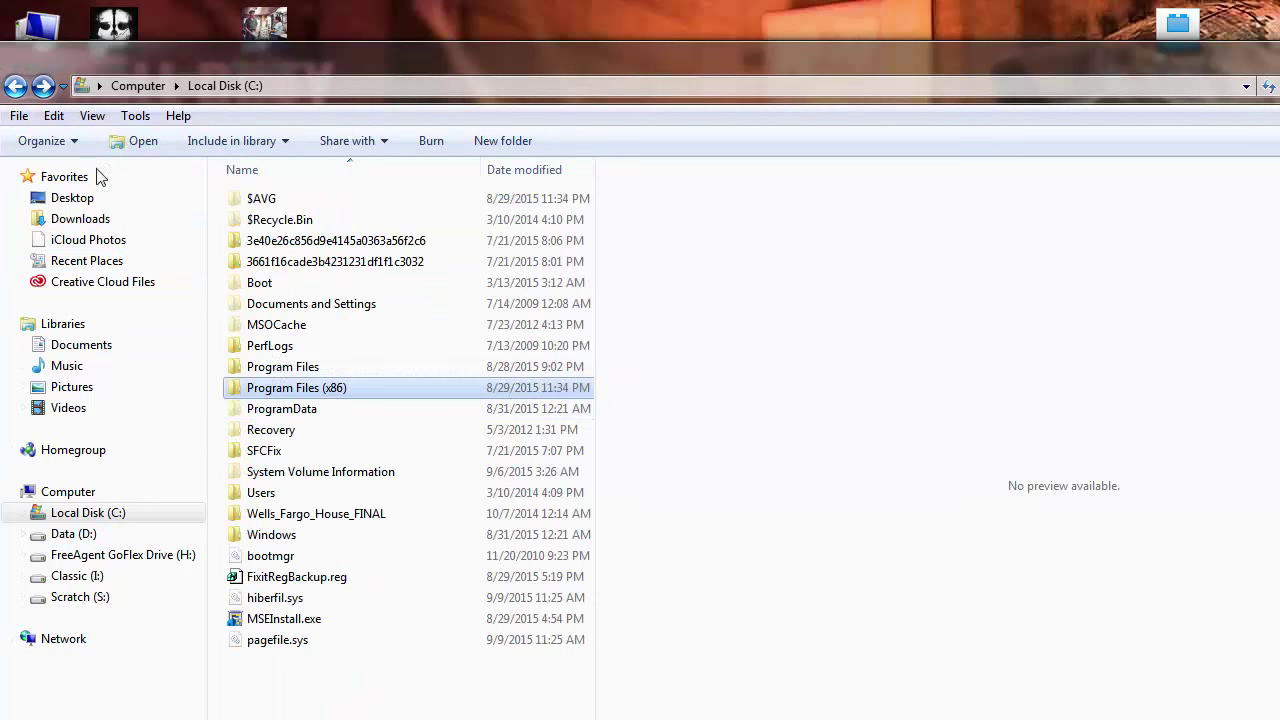
Step: Open the Plug-ins folder of Adobe Photoshop CC 2015 inside Program Files\Adobe on the C: drive
{"action": "left_click", "coordinate": [279, 371]}
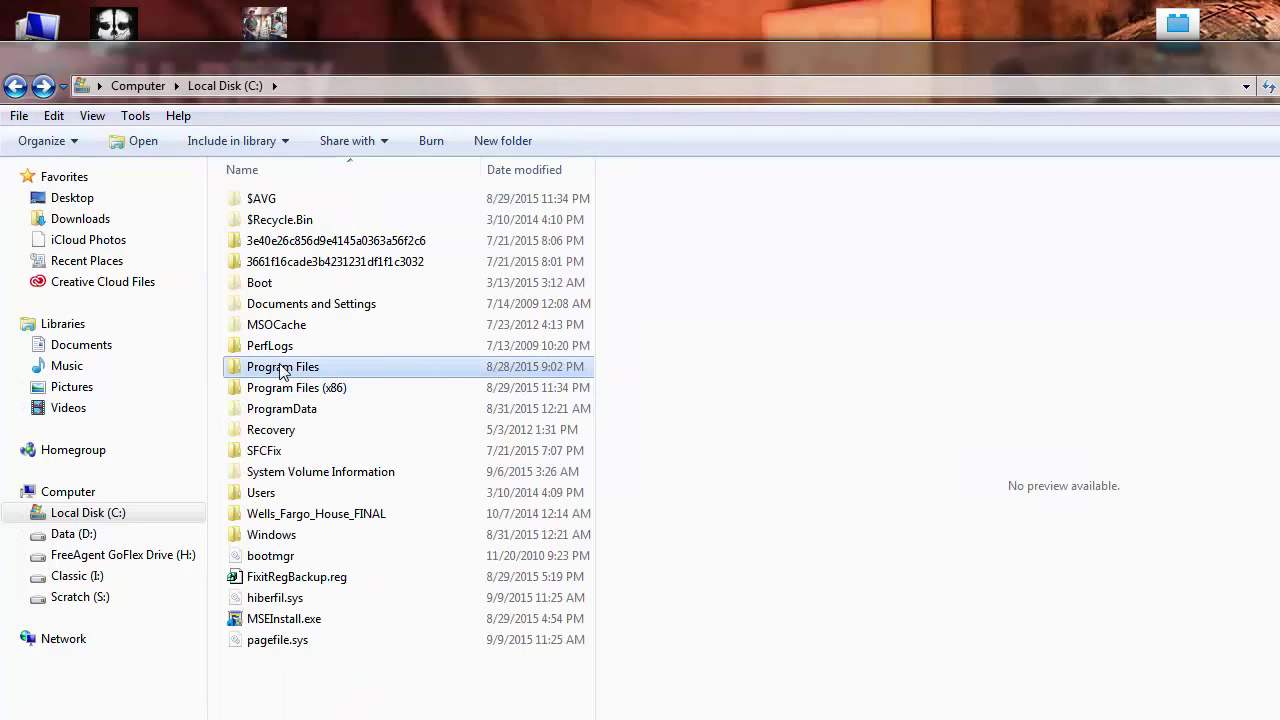
{"action": "double_click", "coordinate": [281, 371]}
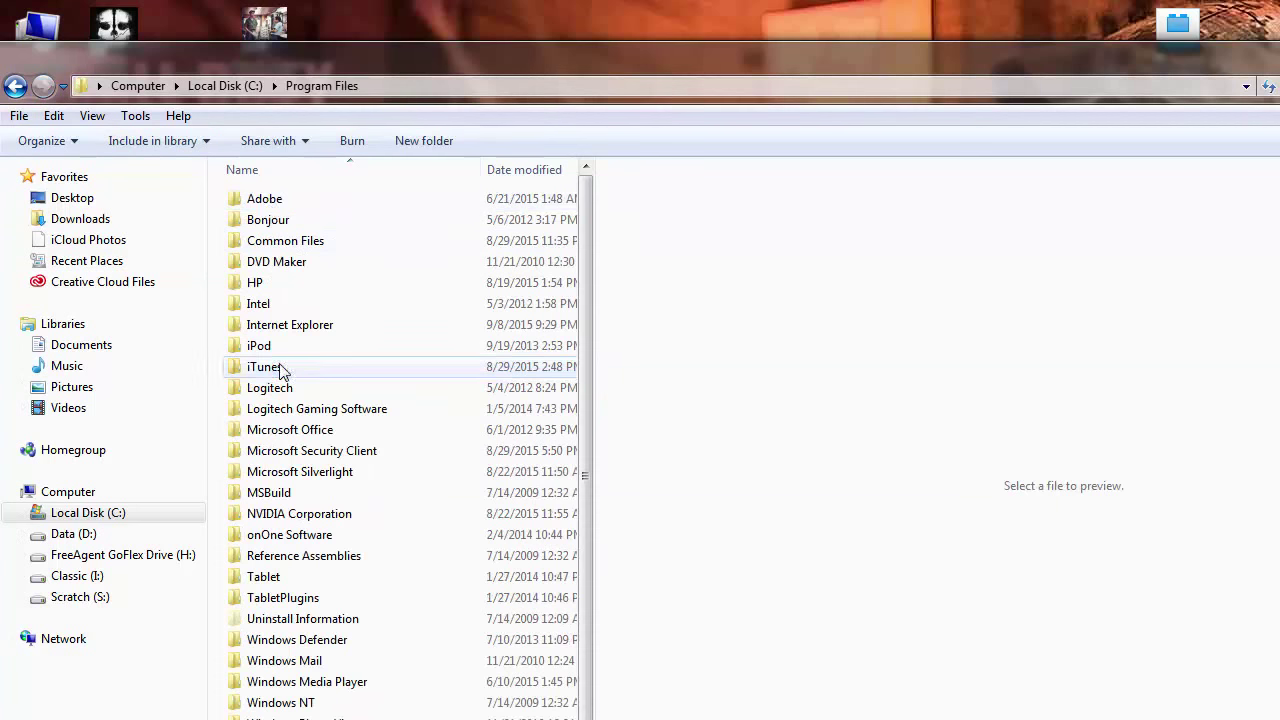
{"action": "double_click", "coordinate": [266, 199]}
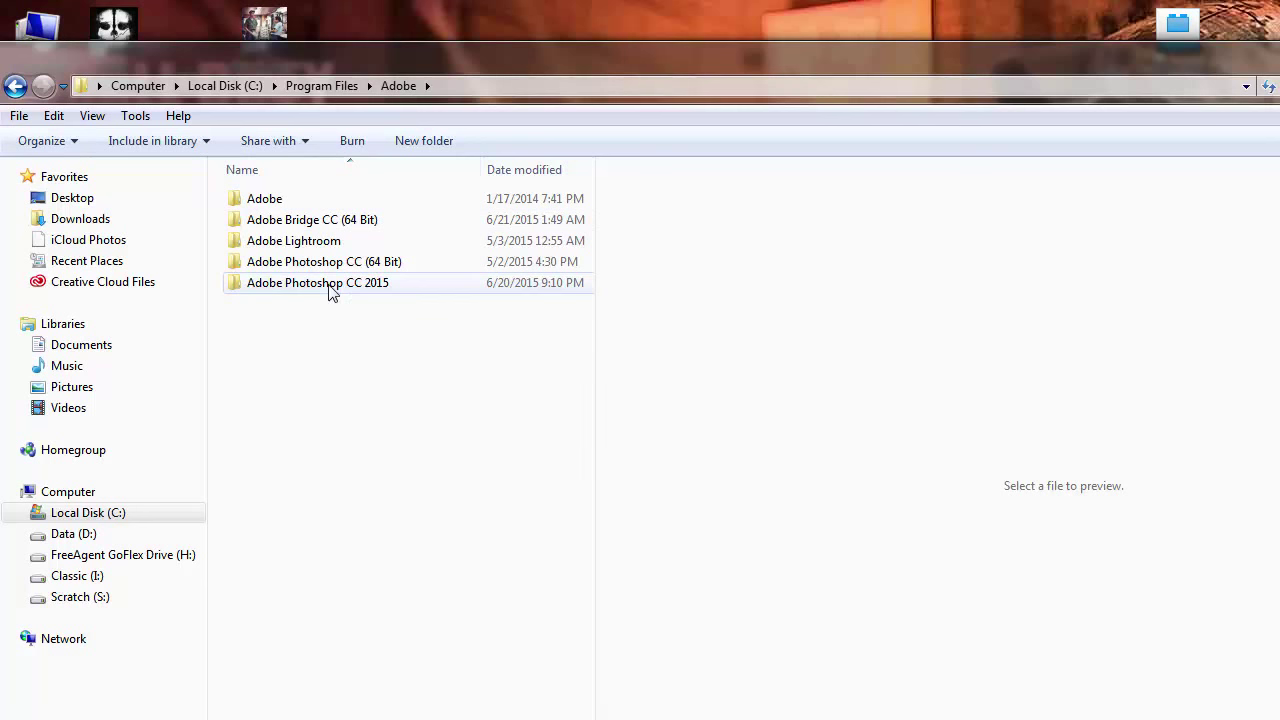
{"action": "double_click", "coordinate": [333, 289]}
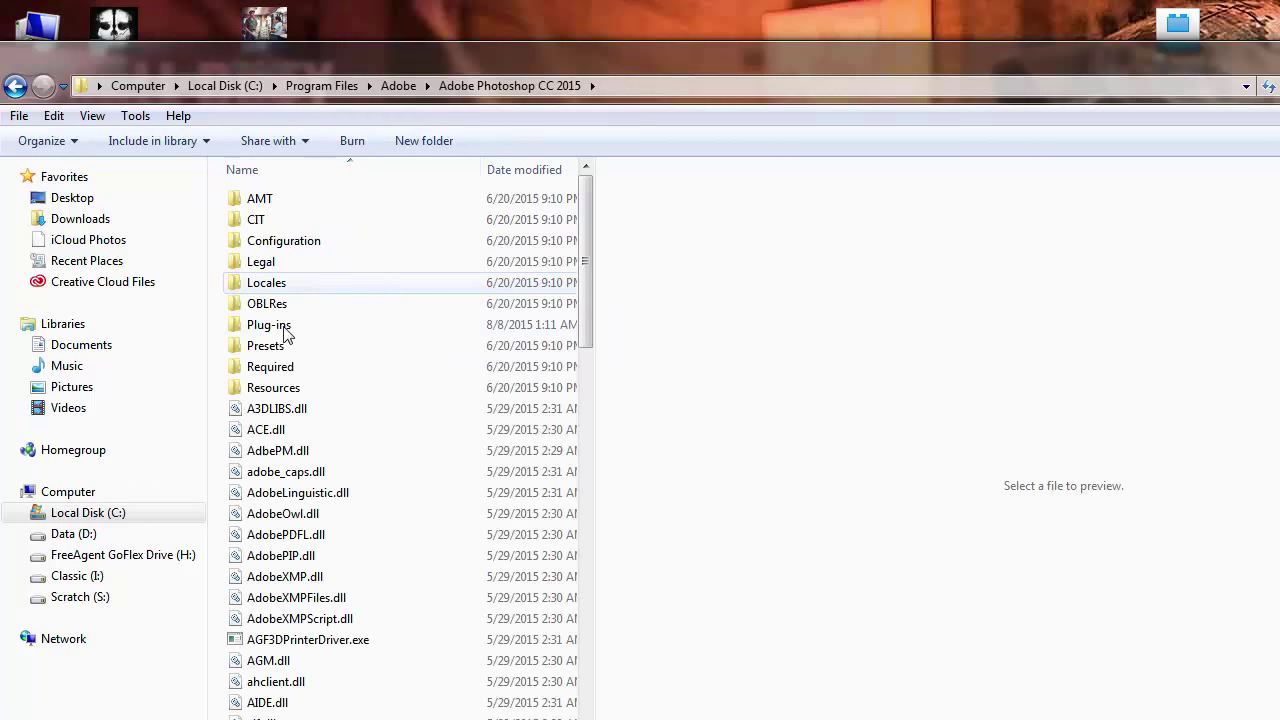
{"action": "double_click", "coordinate": [272, 326]}
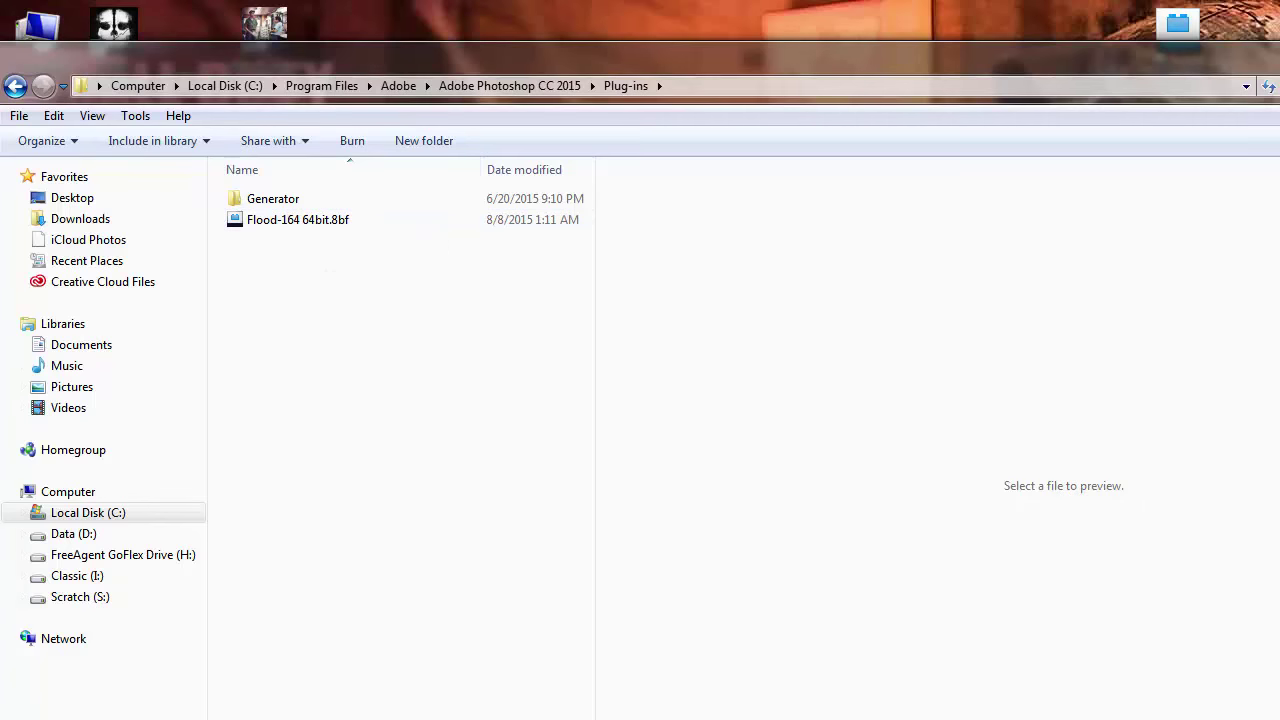
Step: Switch to Photoshop, bring its window fully into view, and check that Flaming Pear's Flood is among the filters
{"action": "key", "text": "alt+Tab"}
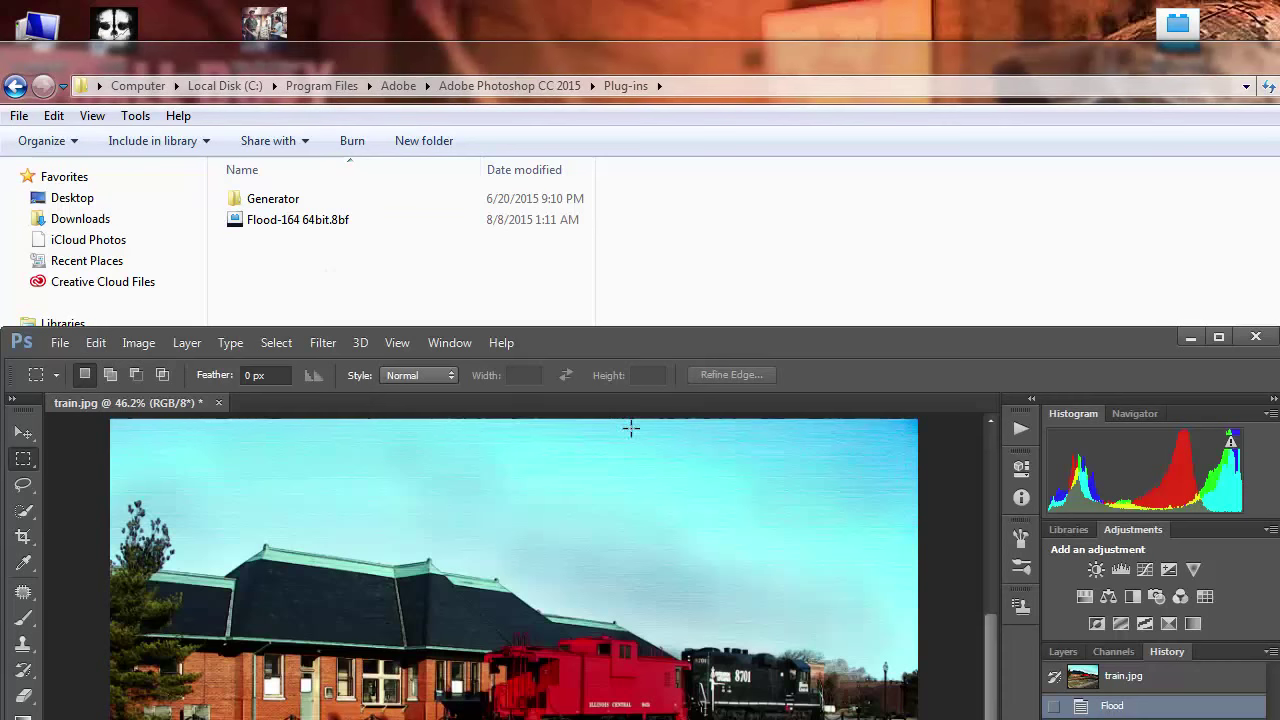
{"action": "left_click_drag", "start_coordinate": [700, 337], "coordinate": [700, 19]}
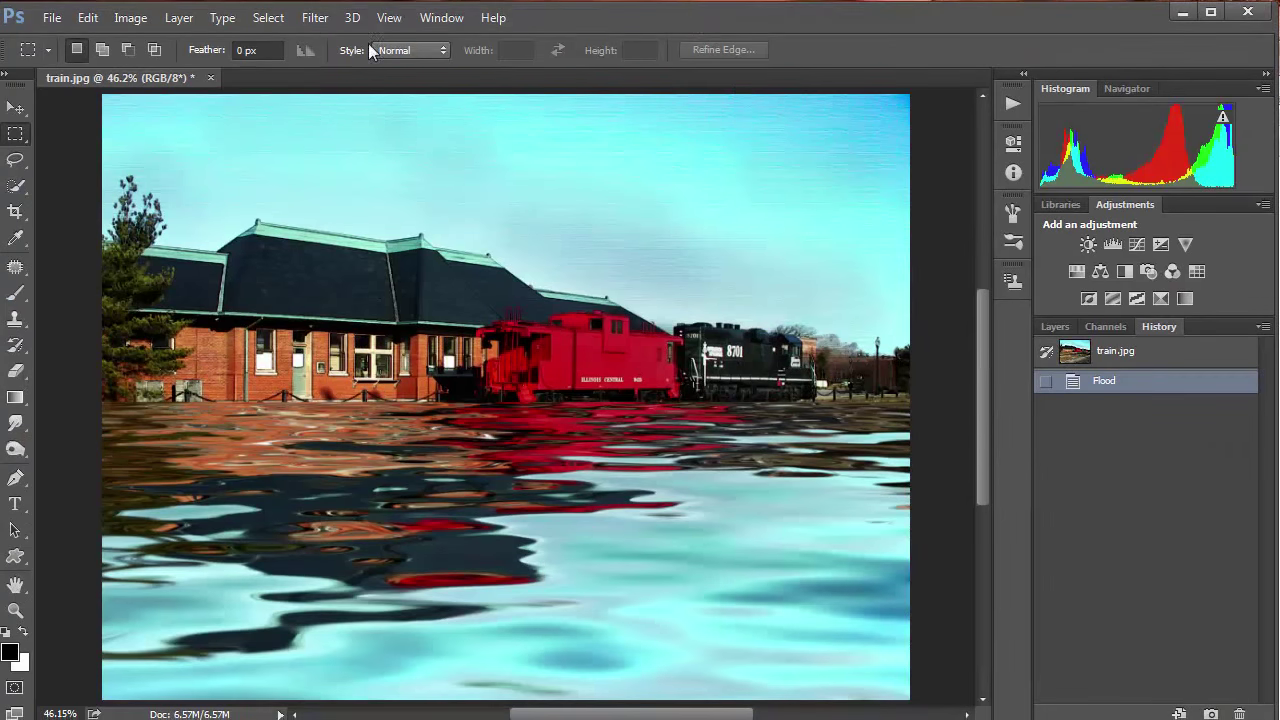
{"action": "left_click", "coordinate": [313, 21]}
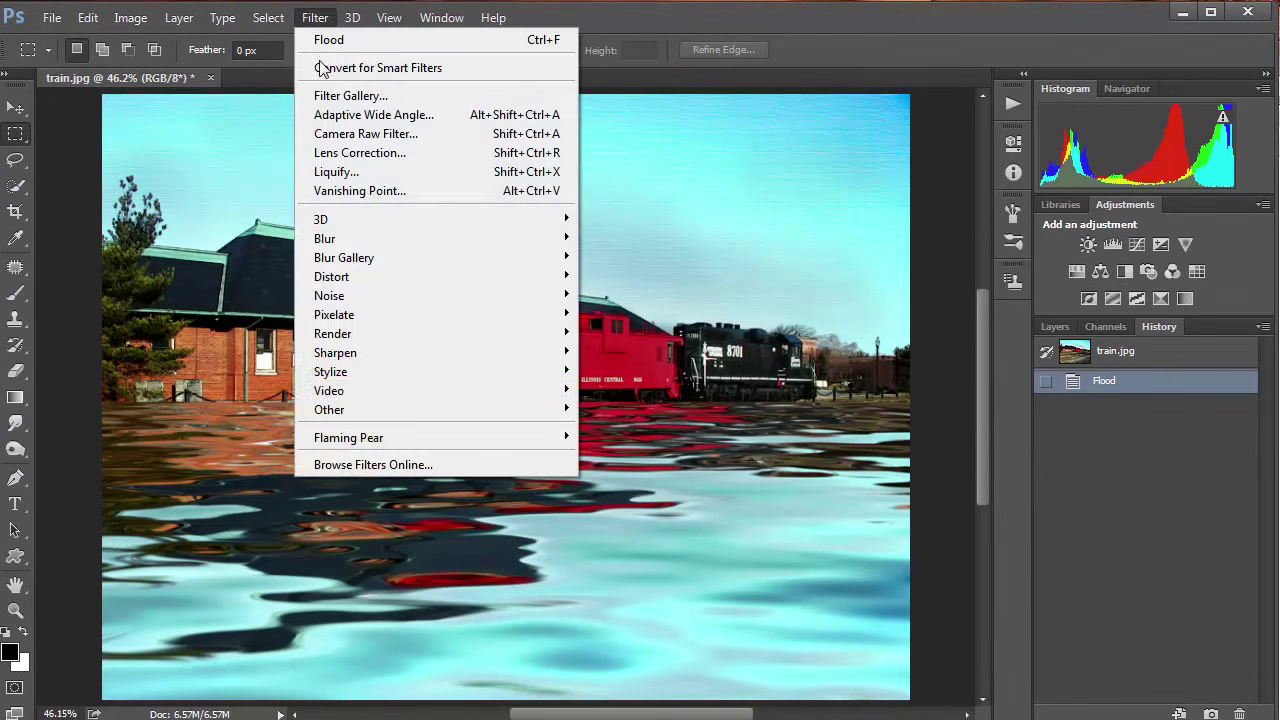
{"action": "mouse_move", "coordinate": [372, 444]}
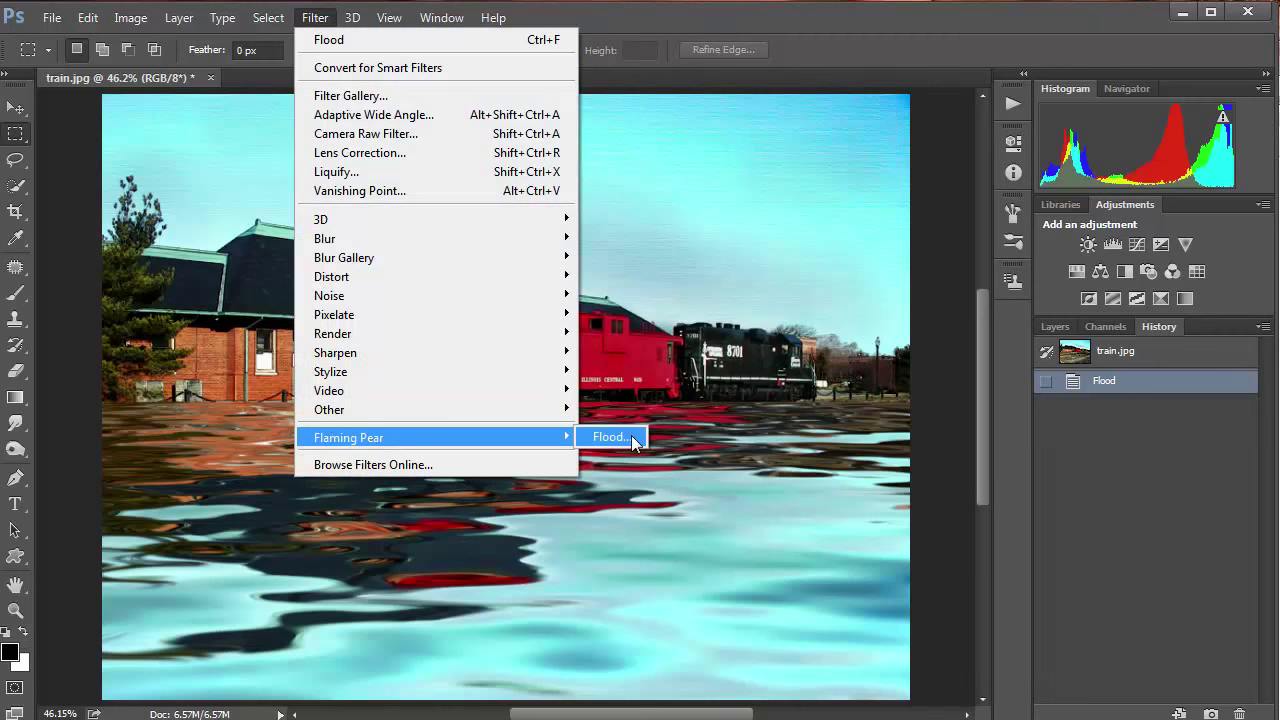
{"action": "left_click", "coordinate": [705, 10]}
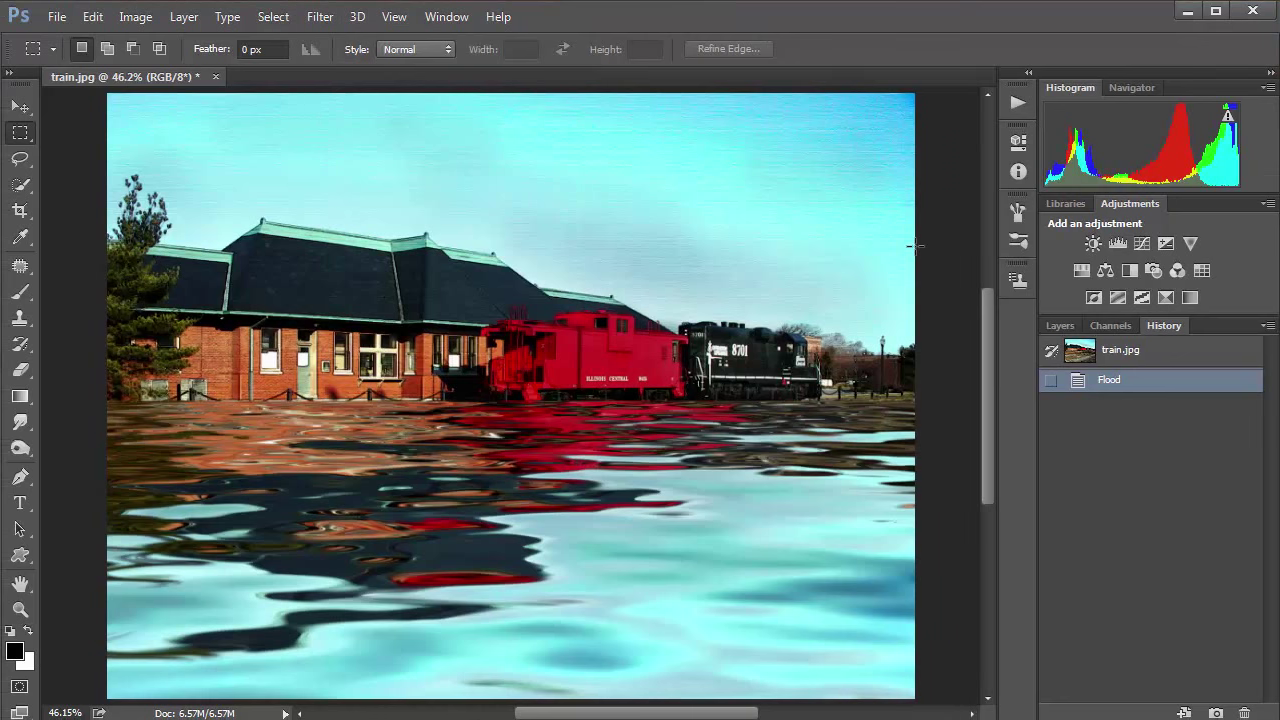
Step: Return train.jpg to its original history state and open the Flaming Pear Flood filter on it
{"action": "left_click", "coordinate": [1117, 358]}
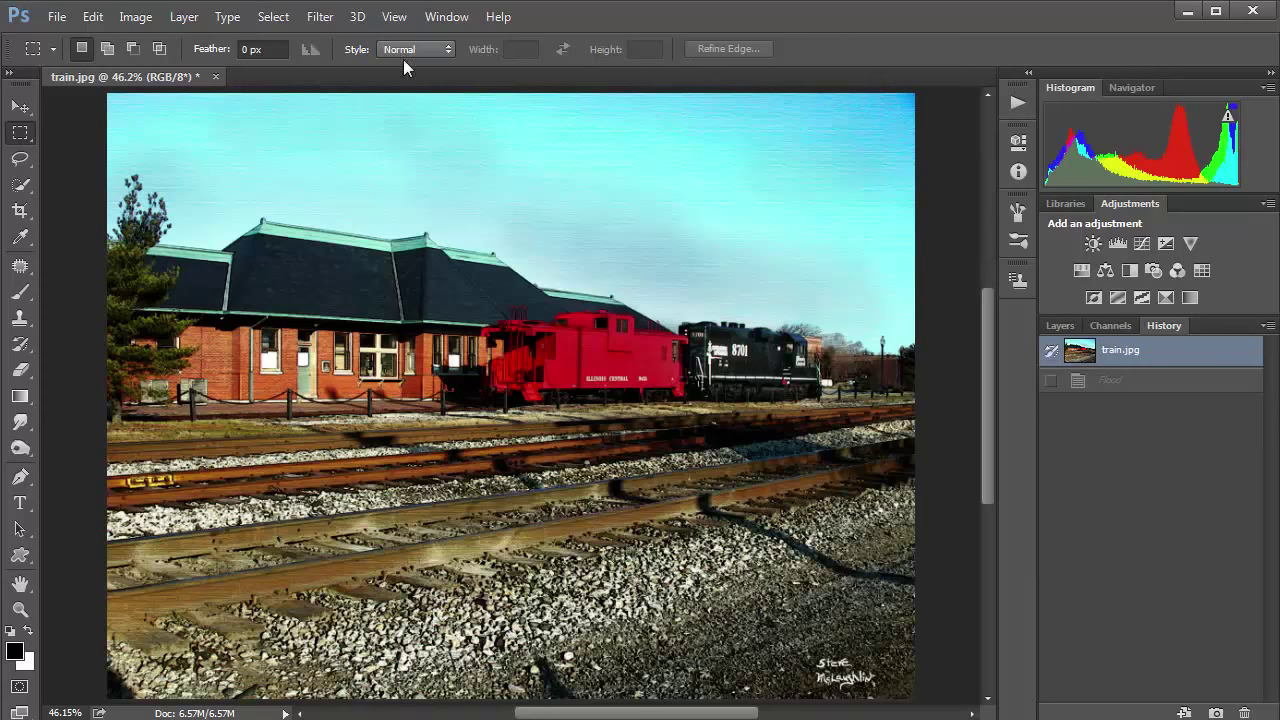
{"action": "left_click", "coordinate": [318, 20]}
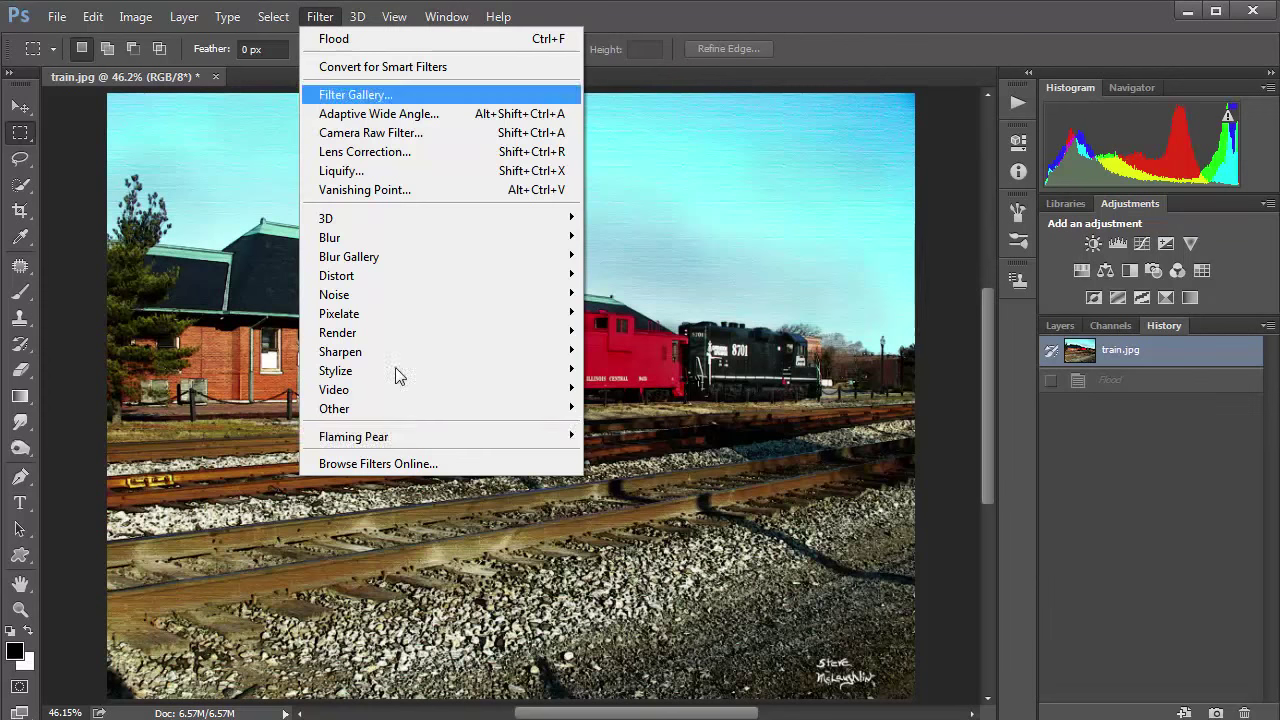
{"action": "mouse_move", "coordinate": [463, 437]}
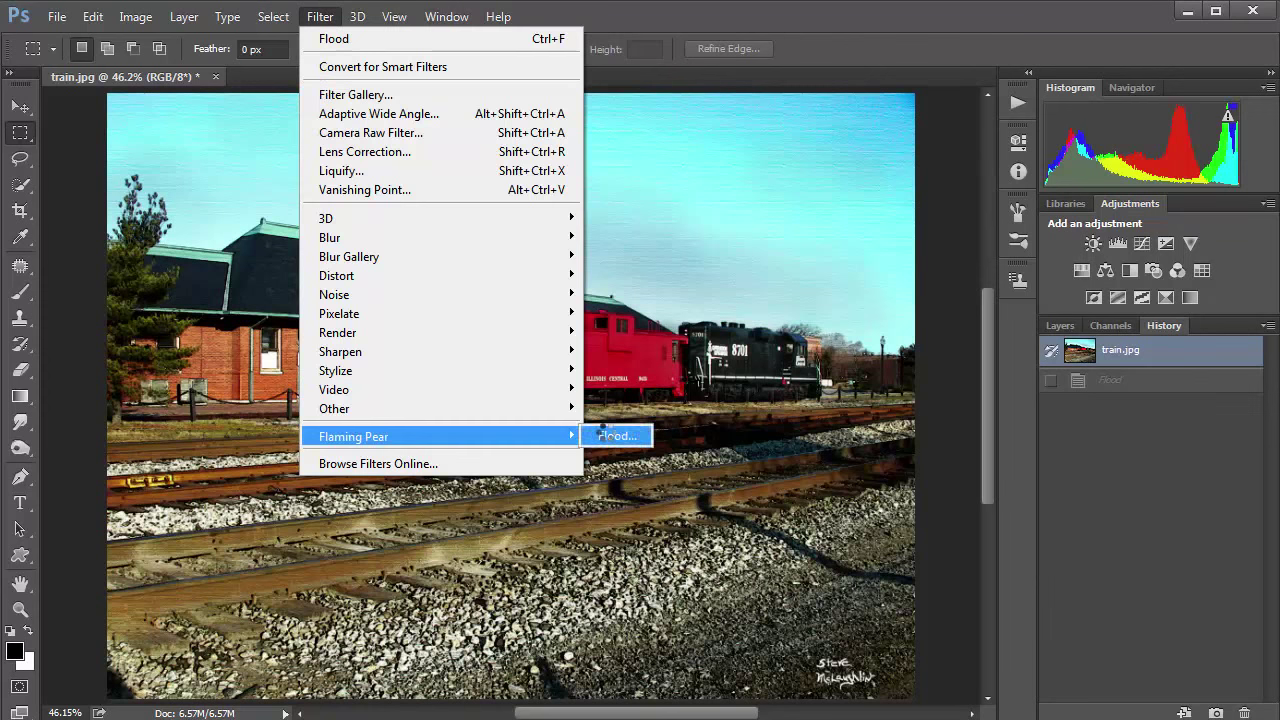
{"action": "left_click", "coordinate": [607, 437]}
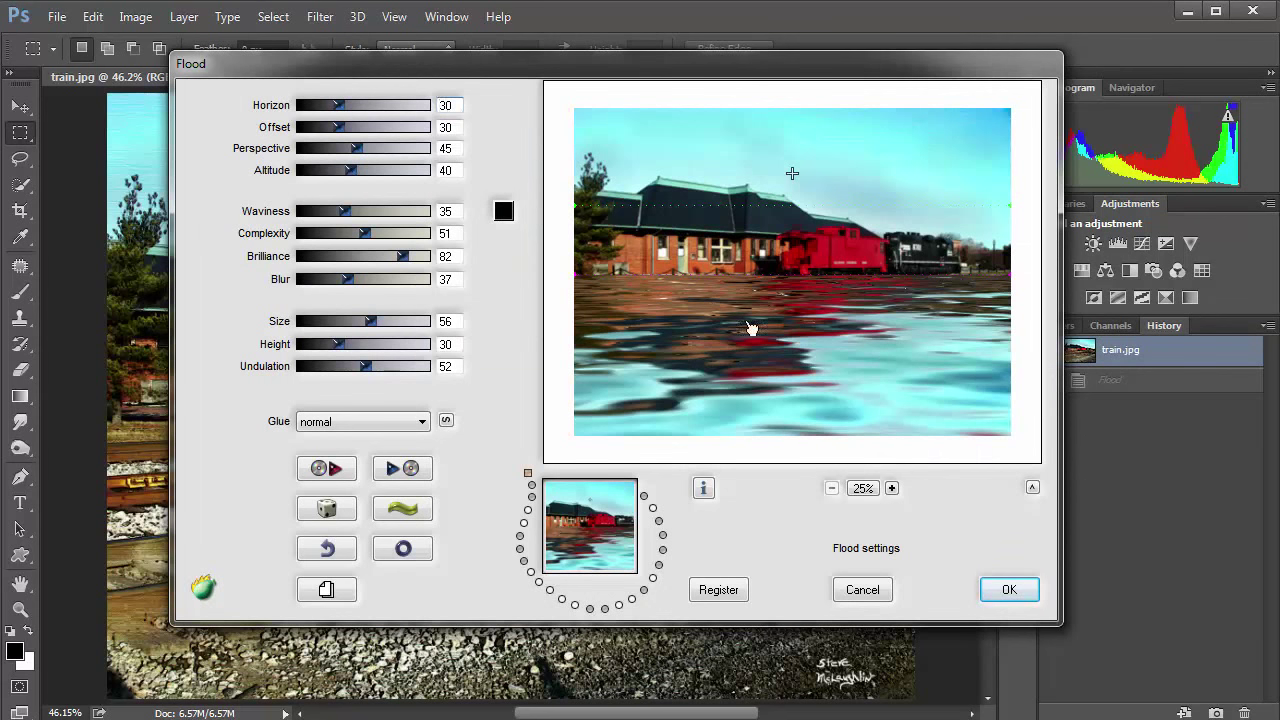
{"action": "mouse_move", "coordinate": [590, 566]}
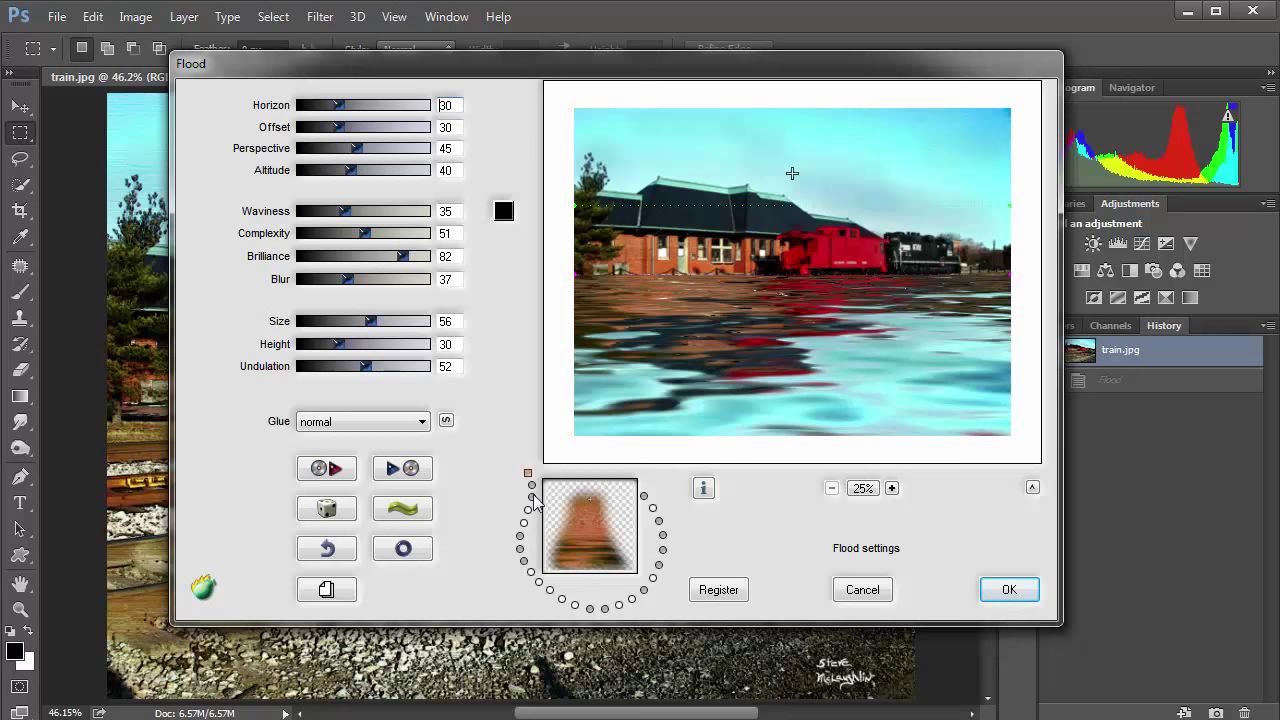
Step: Try several stored memory-dot settings in the Flood filter, return to the one with Horizon 30 and Offset 30, and apply it
{"action": "left_click", "coordinate": [533, 494]}
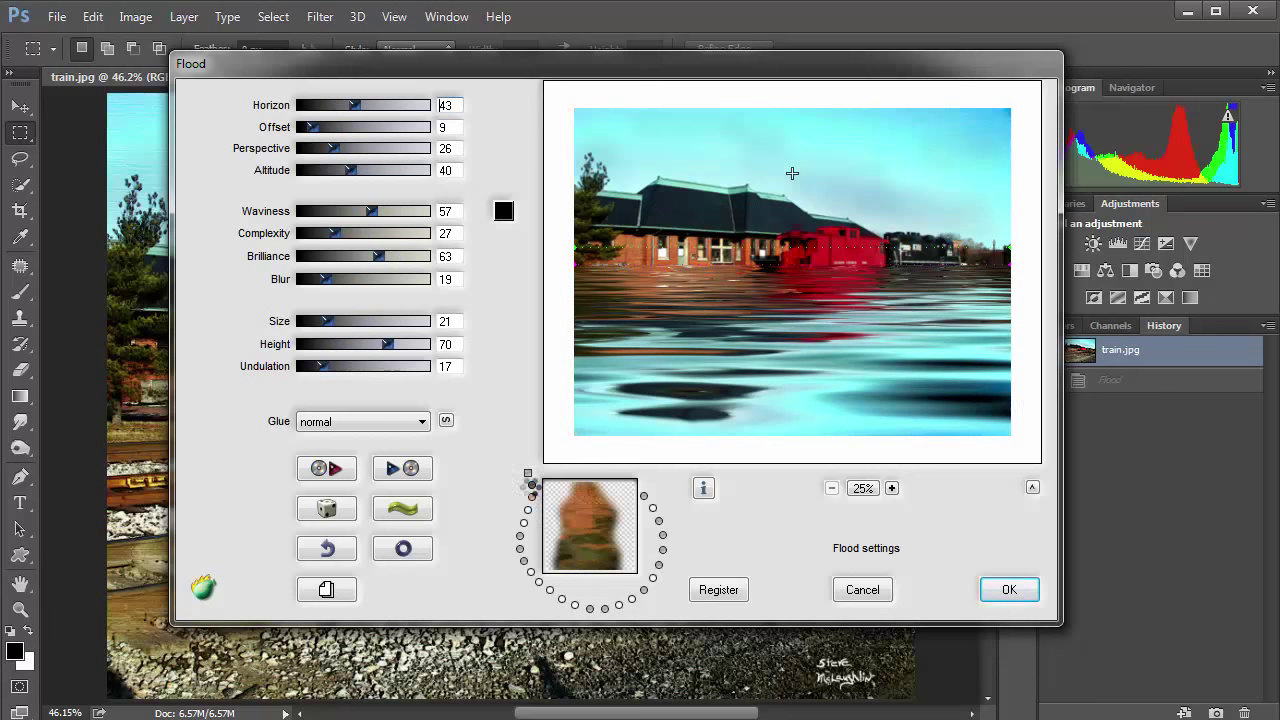
{"action": "left_click", "coordinate": [531, 484]}
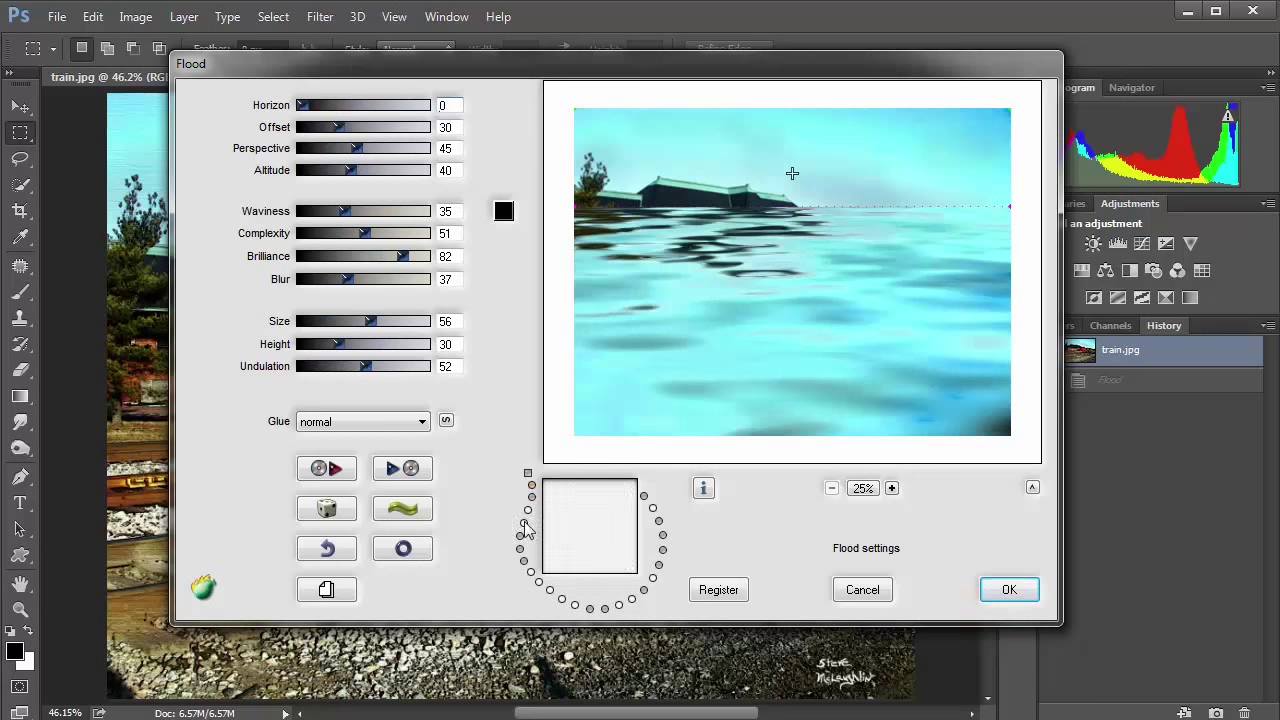
{"action": "left_click", "coordinate": [519, 560]}
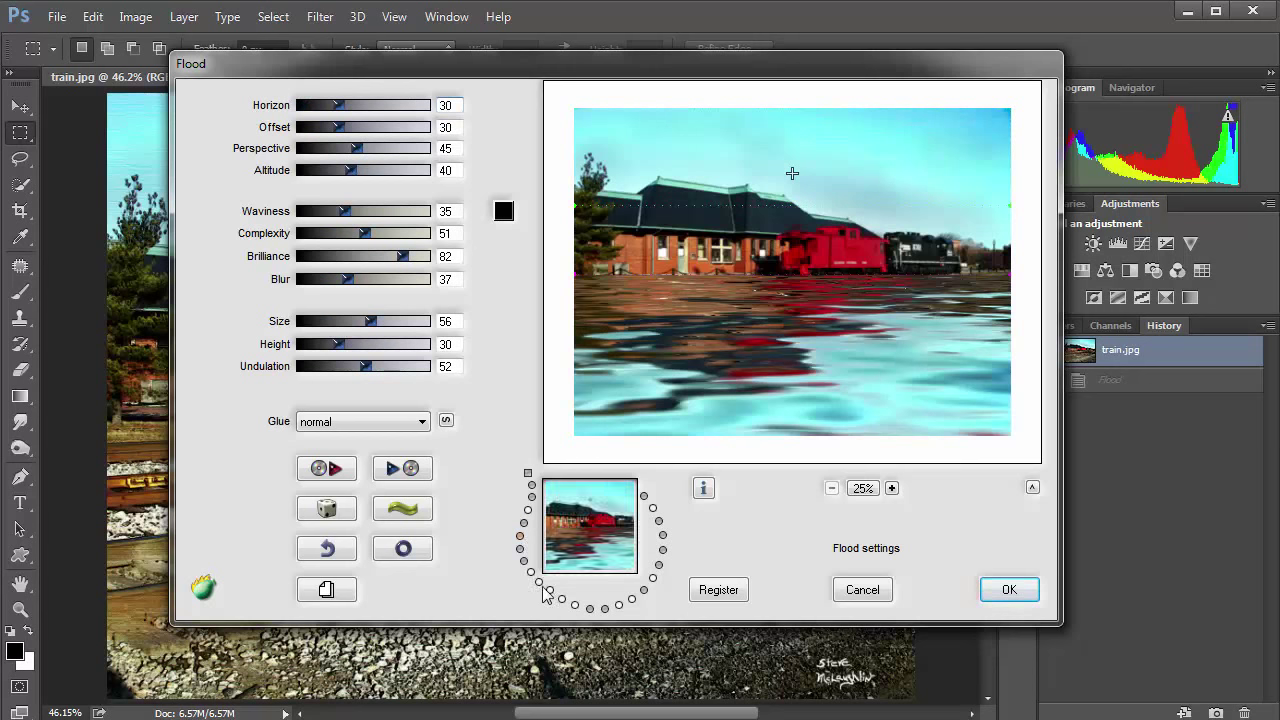
{"action": "mouse_move", "coordinate": [539, 585]}
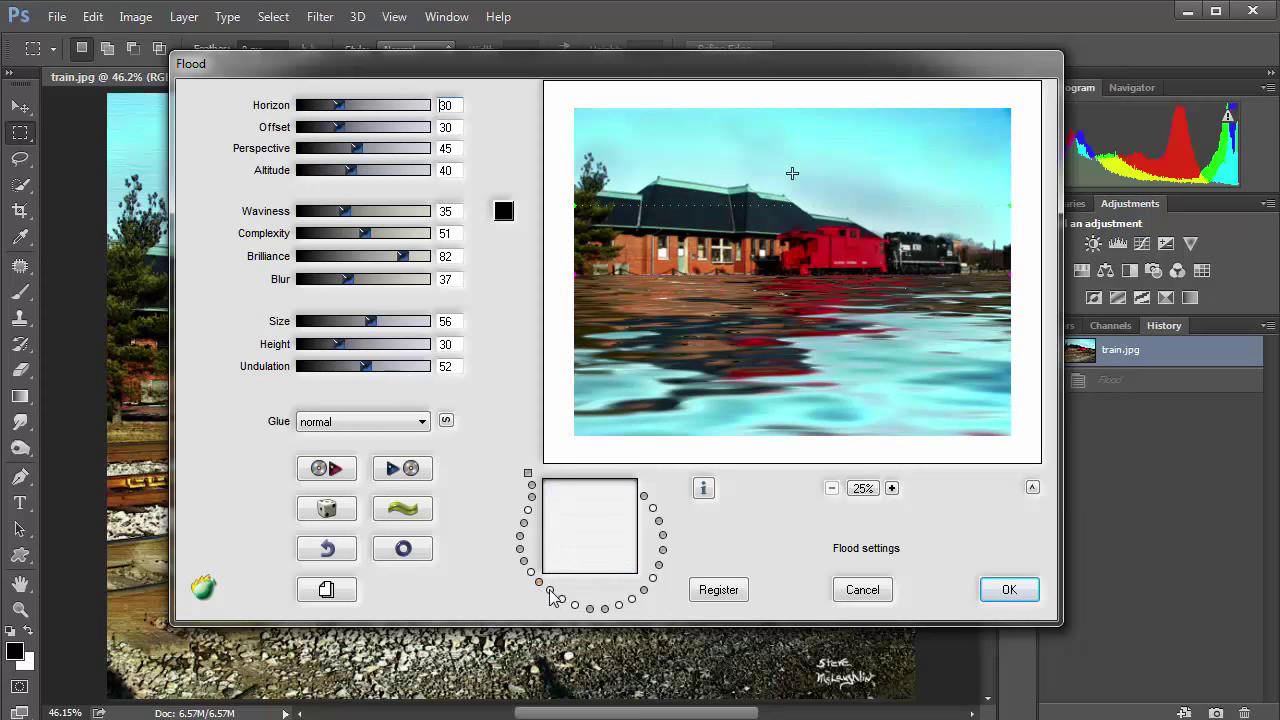
{"action": "left_click", "coordinate": [1006, 590]}
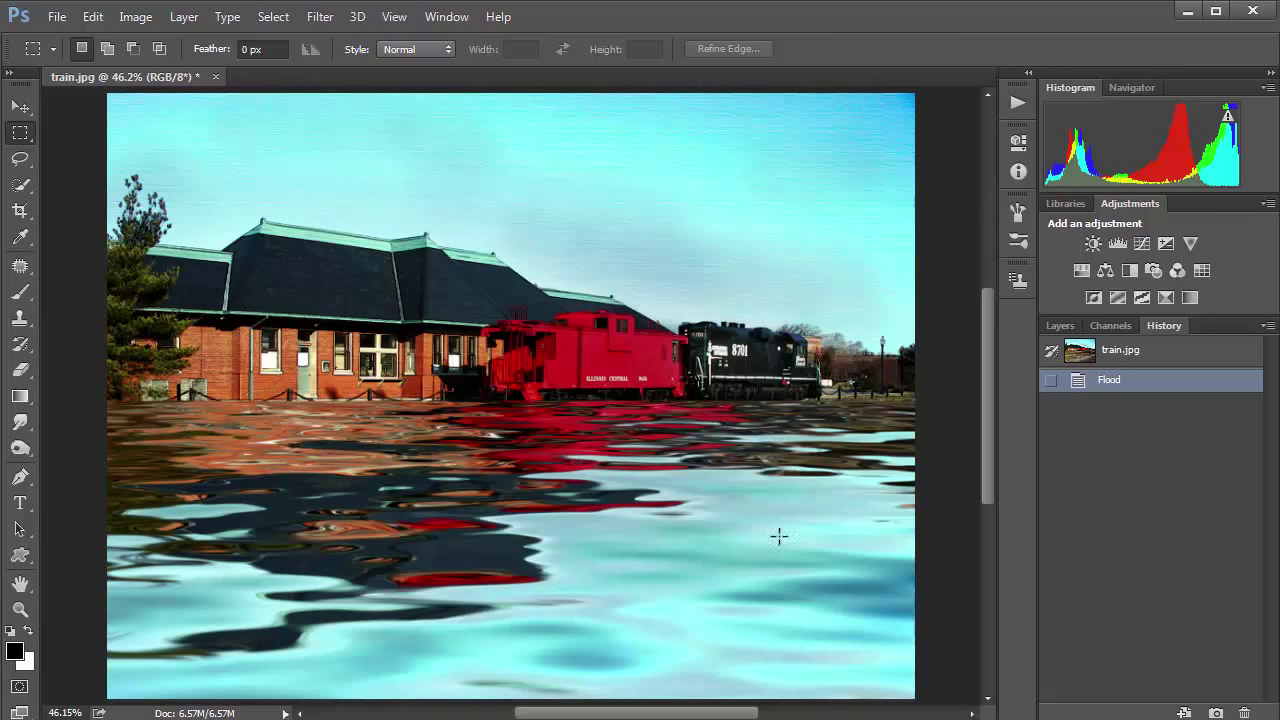
Step: Reopen the Flaming Pear Flood filter and set Undulation to 31, Height to 65, Size to 21, Brilliance to 39 and Altitude to 68
{"action": "left_click", "coordinate": [318, 16]}
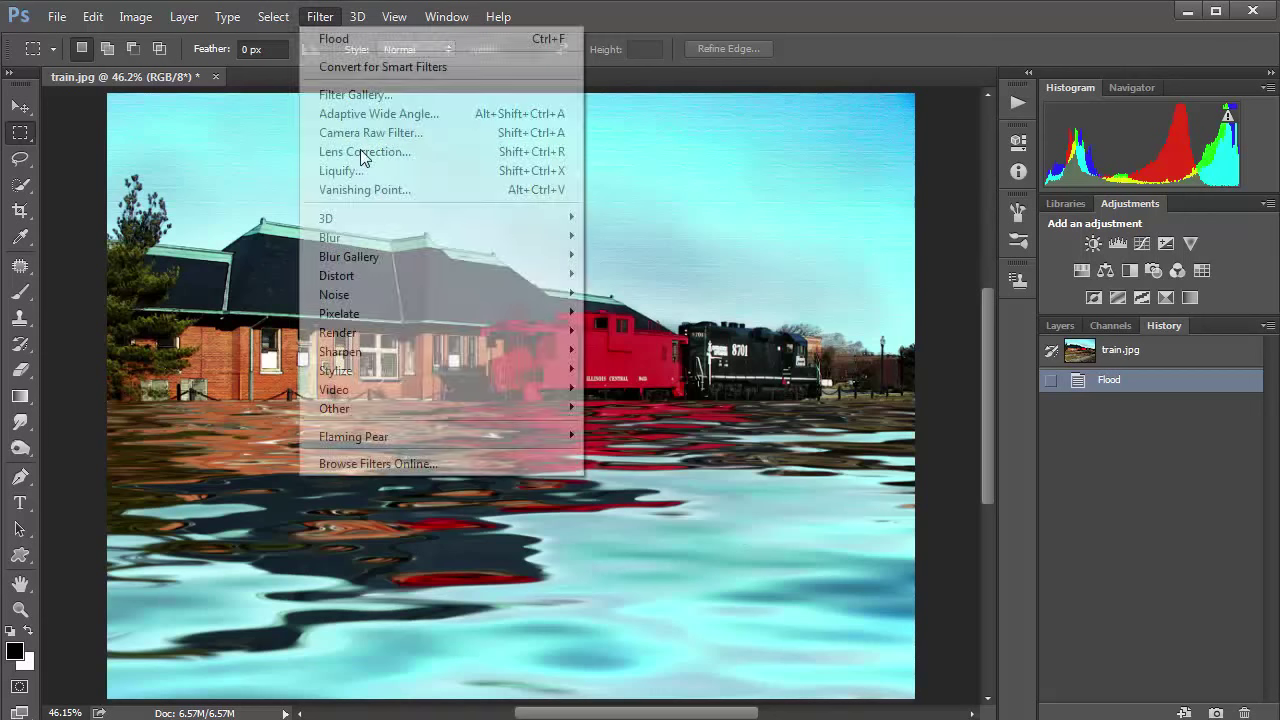
{"action": "mouse_move", "coordinate": [394, 436]}
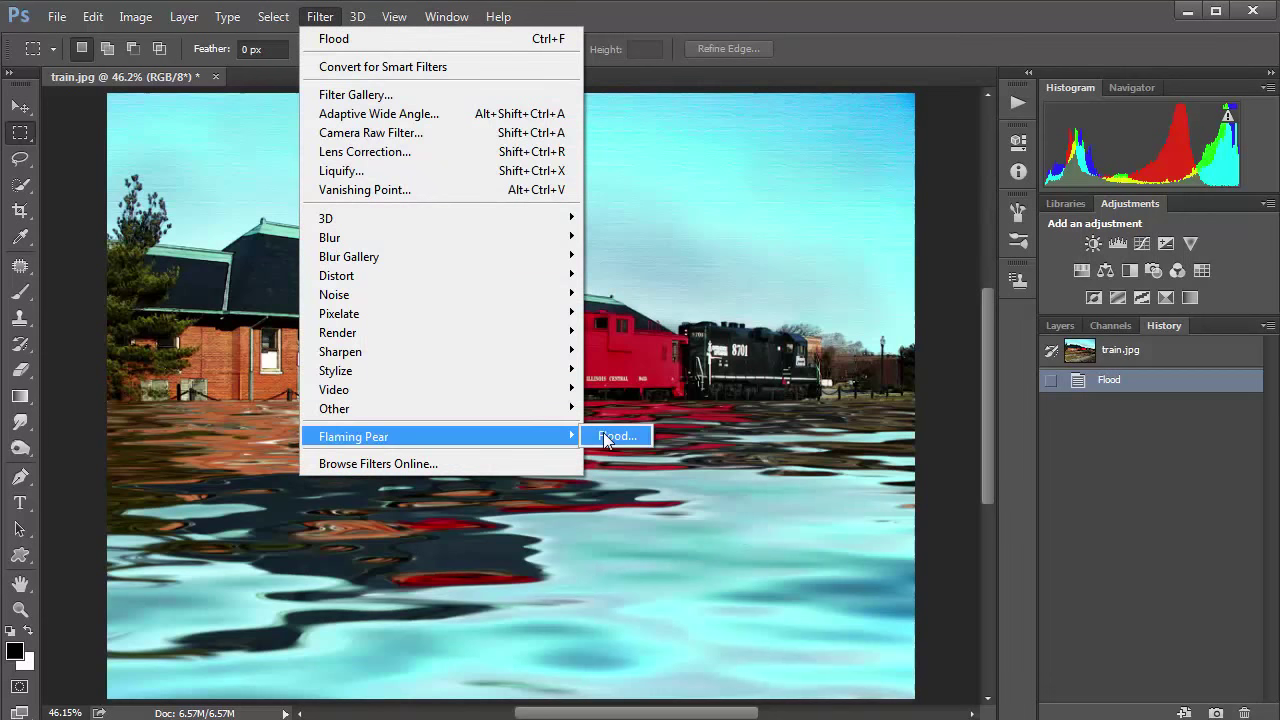
{"action": "left_click", "coordinate": [603, 435]}
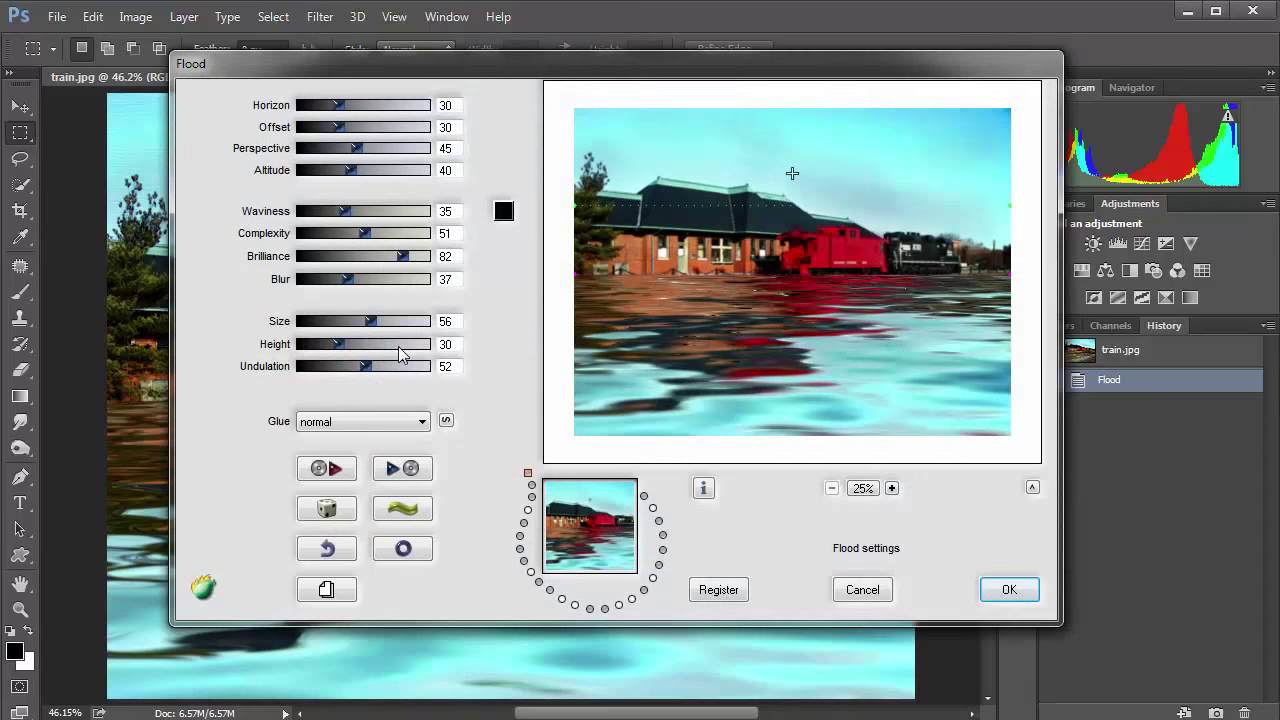
{"action": "left_click", "coordinate": [343, 367]}
{"action": "left_click", "coordinate": [381, 348]}
{"action": "left_click", "coordinate": [327, 322]}
{"action": "left_click", "coordinate": [350, 256]}
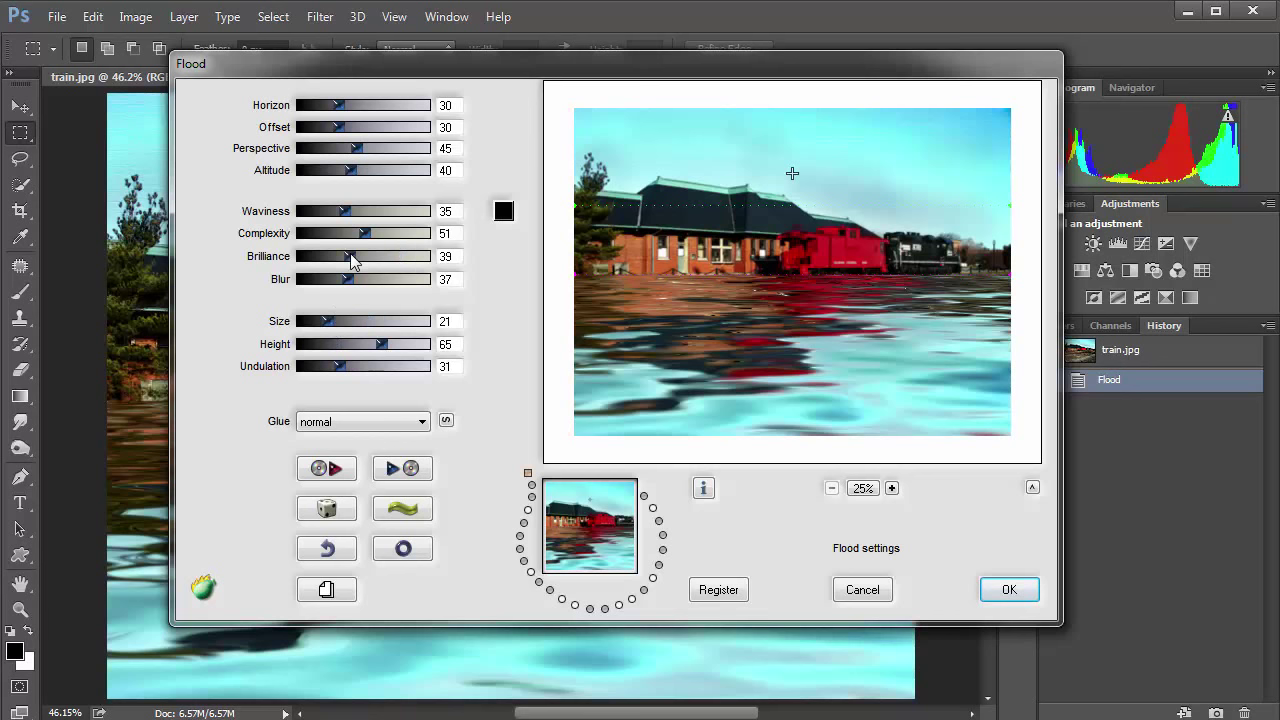
{"action": "left_click", "coordinate": [386, 170]}
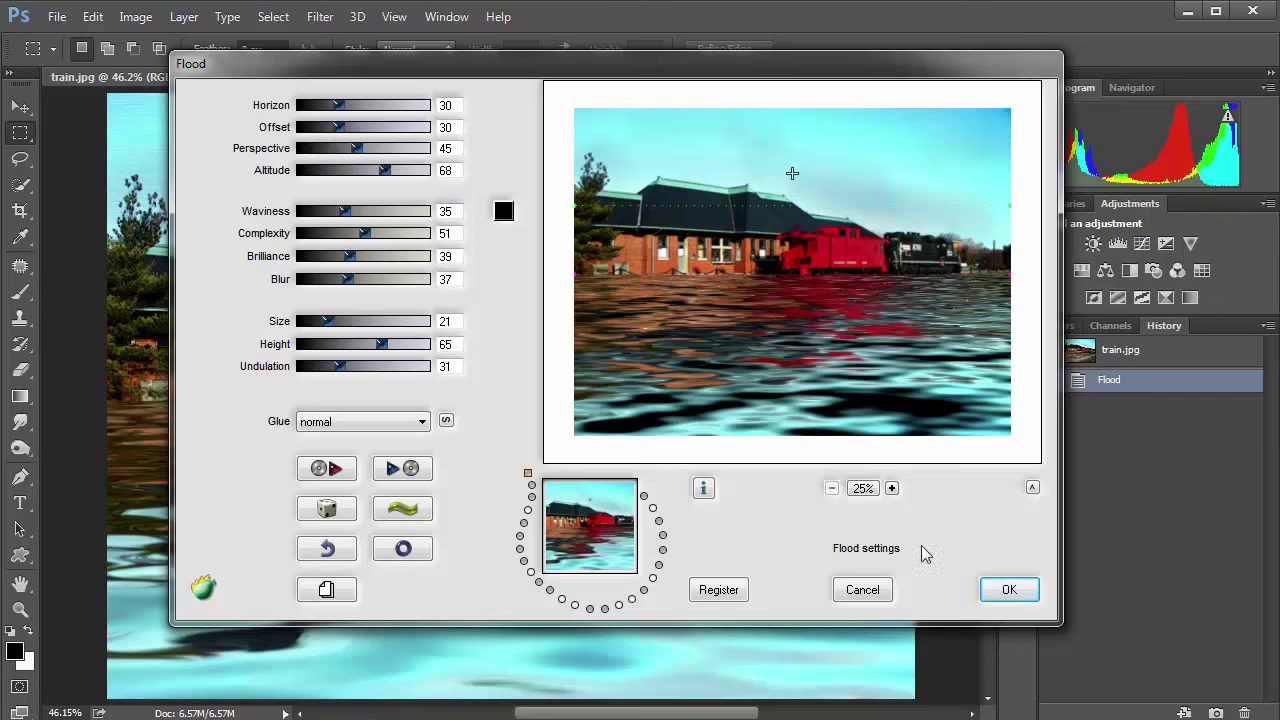
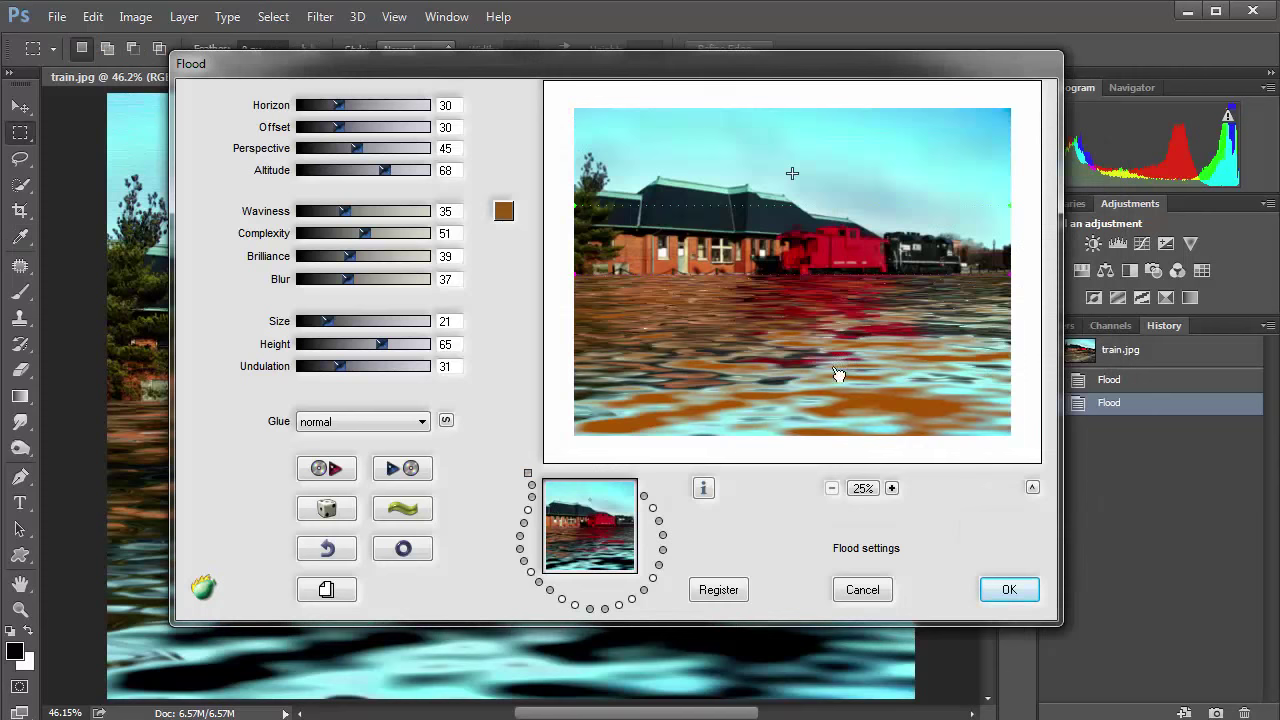
Step: Set Flood's Altitude to 79 and Perspective to 66, and apply the filter to the image
{"action": "left_click", "coordinate": [399, 170]}
{"action": "left_click", "coordinate": [384, 148]}
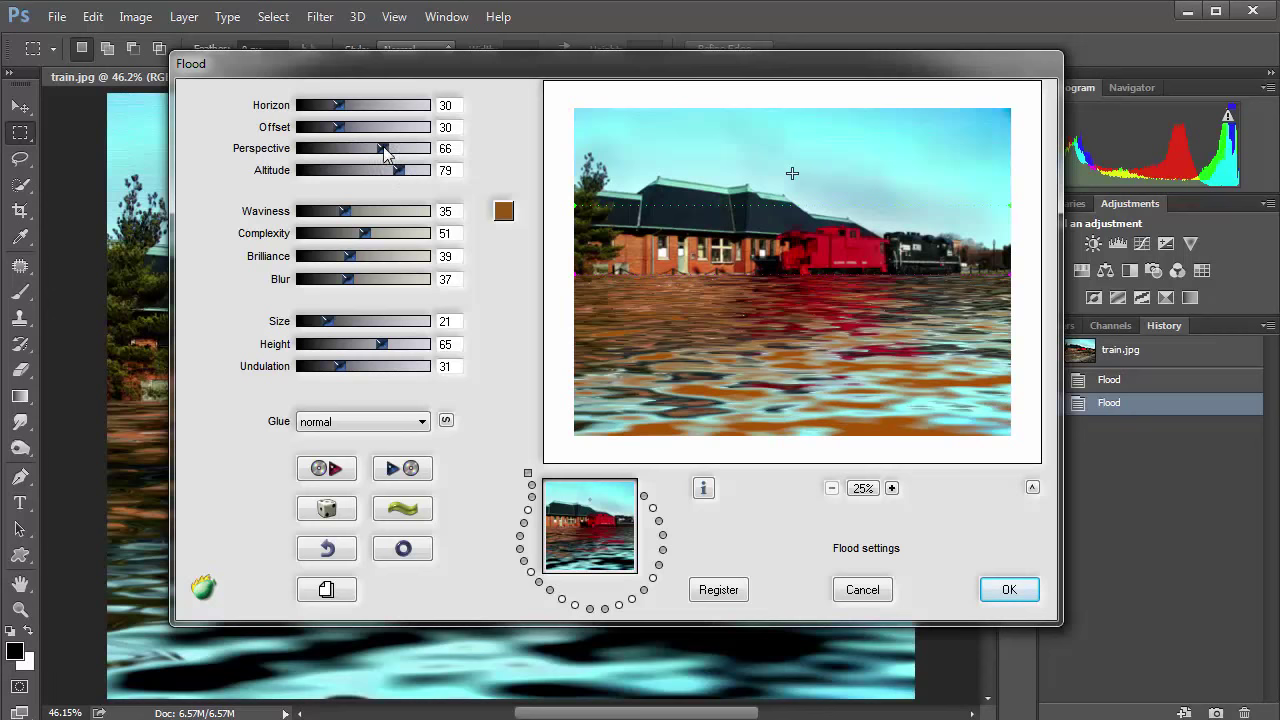
{"action": "left_click", "coordinate": [1008, 592]}
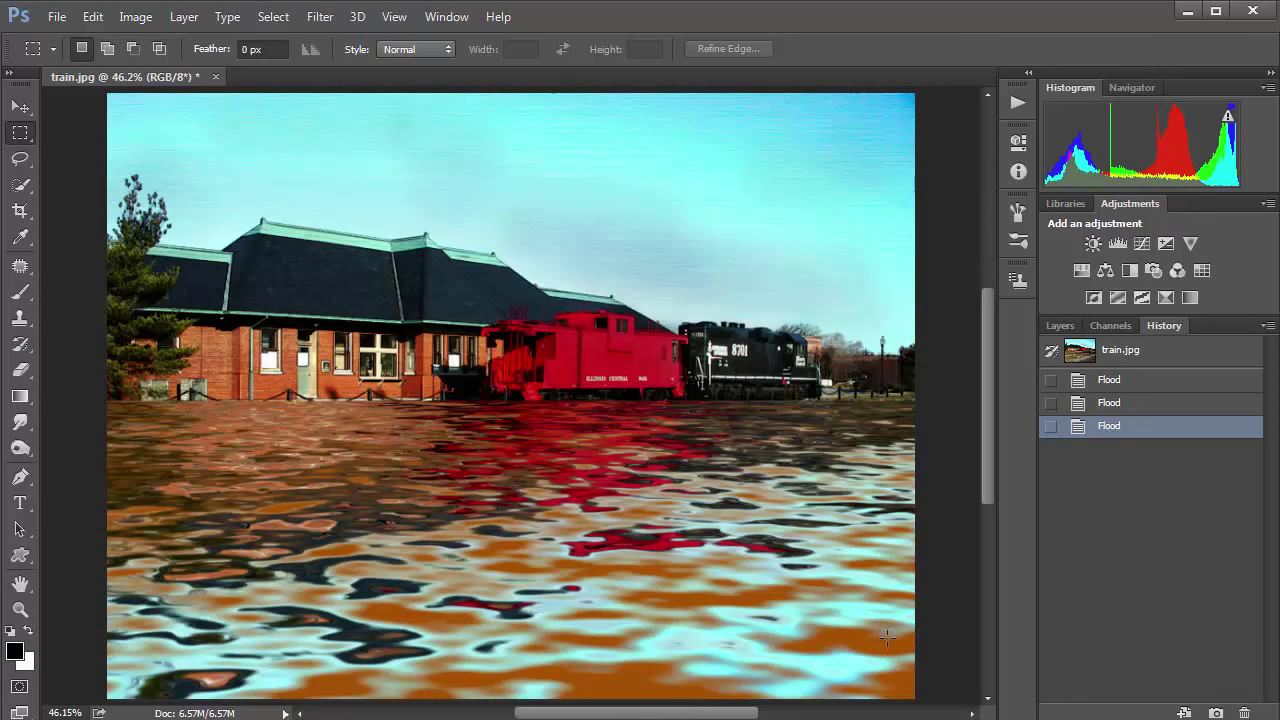
Step: Reopen the Flaming Pear Flood filter and set the Altitude to 46
{"action": "left_click", "coordinate": [320, 17]}
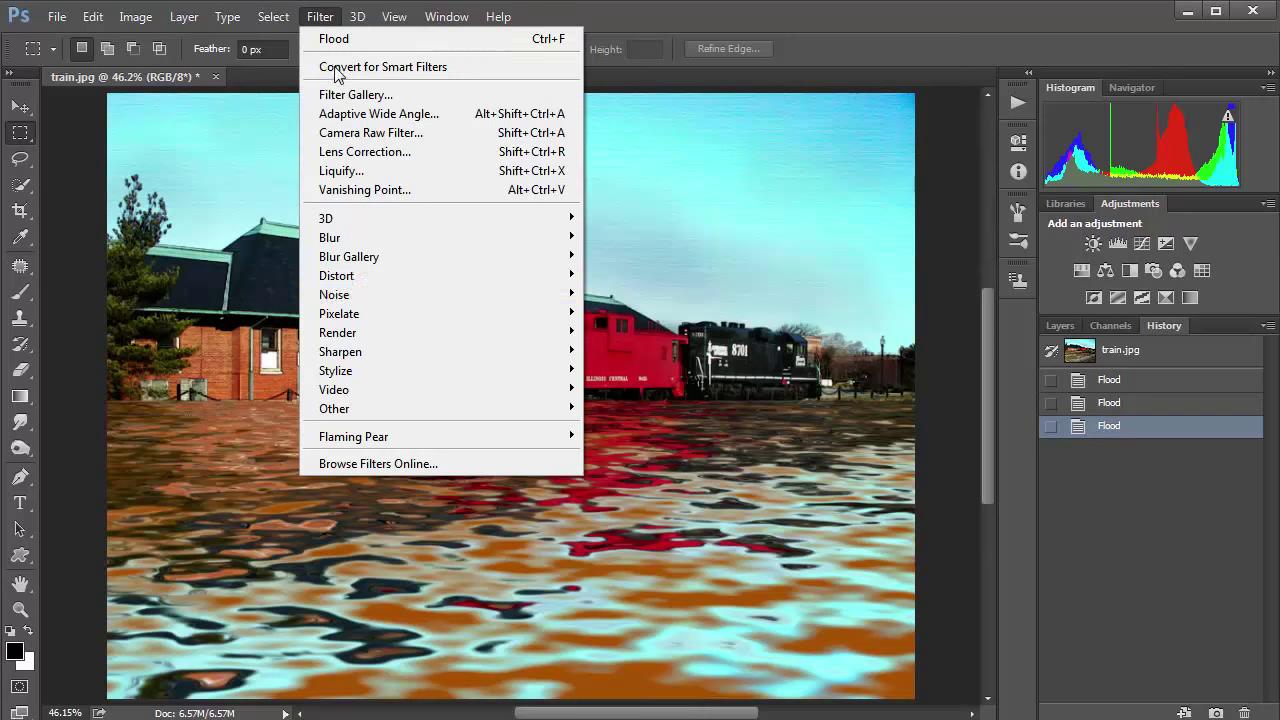
{"action": "mouse_move", "coordinate": [425, 440]}
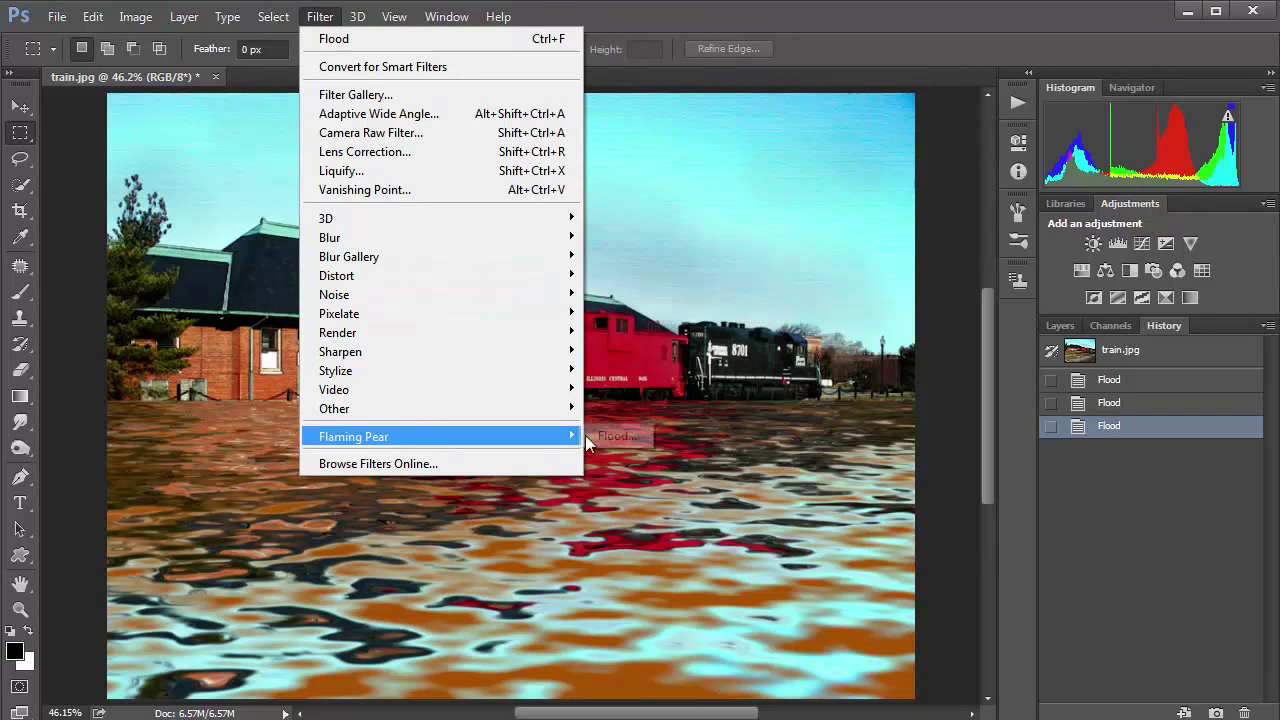
{"action": "left_click", "coordinate": [611, 437]}
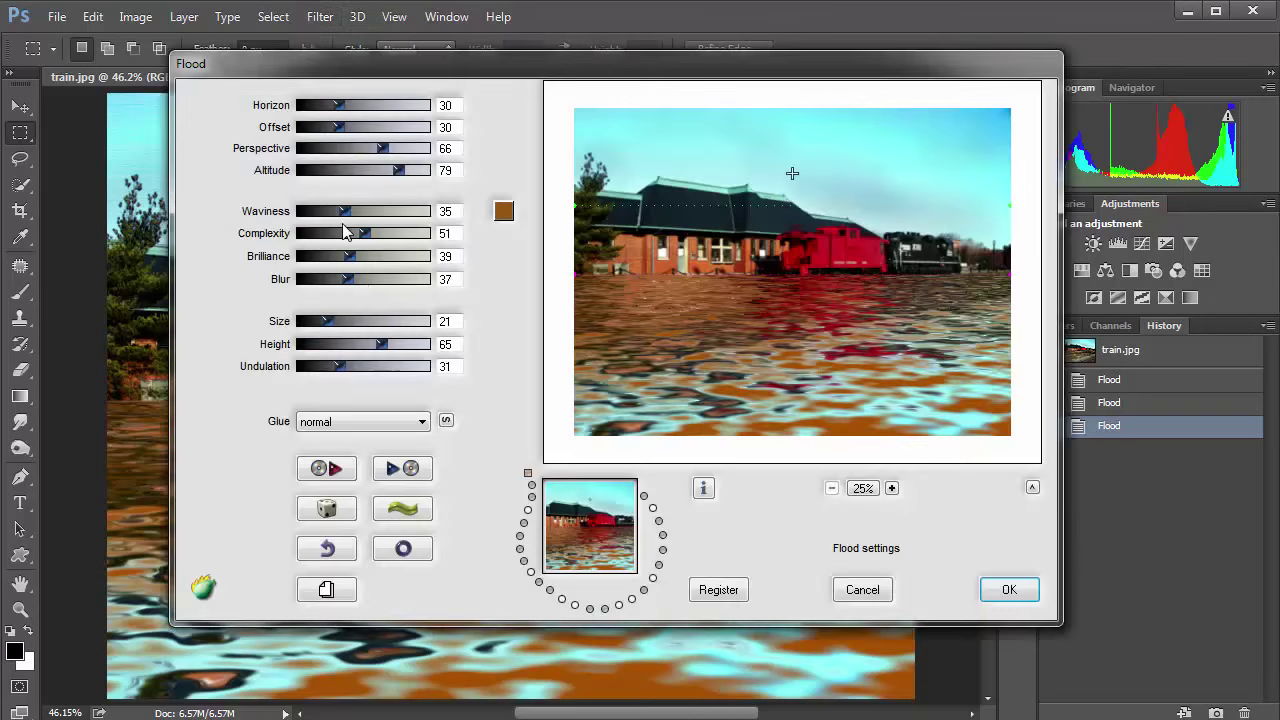
{"action": "left_click", "coordinate": [338, 170]}
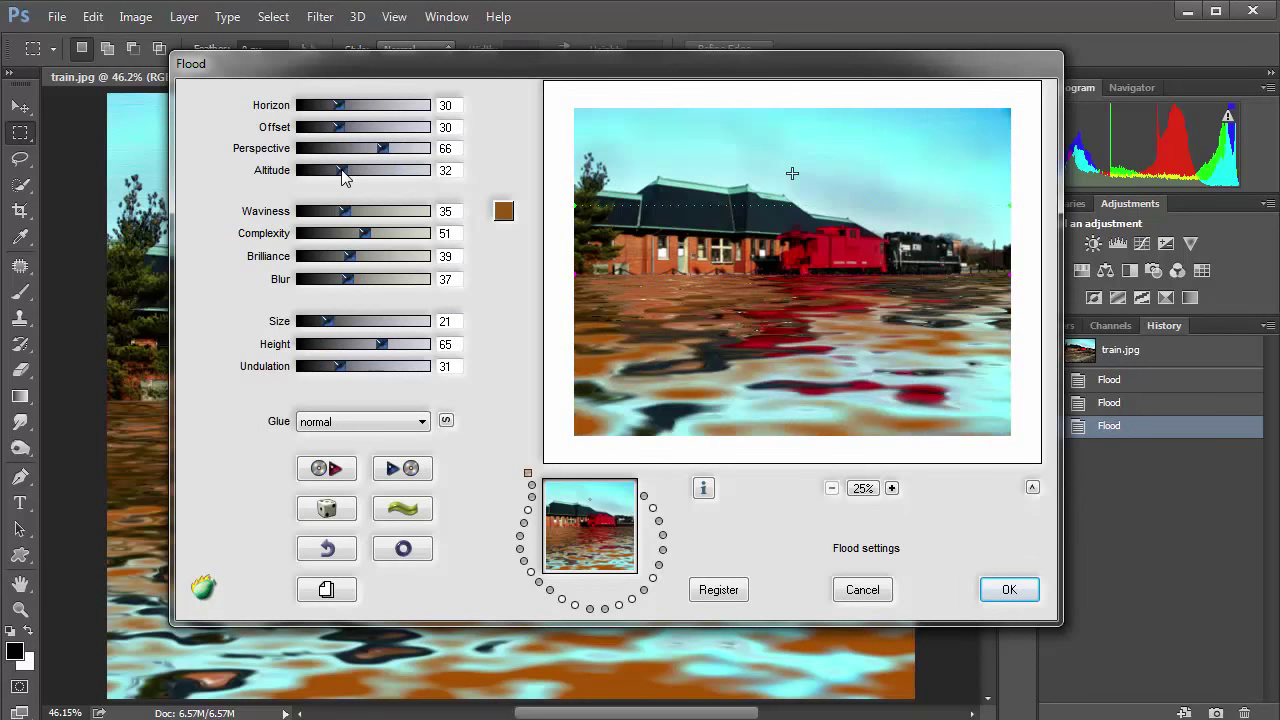
{"action": "left_click", "coordinate": [357, 170]}
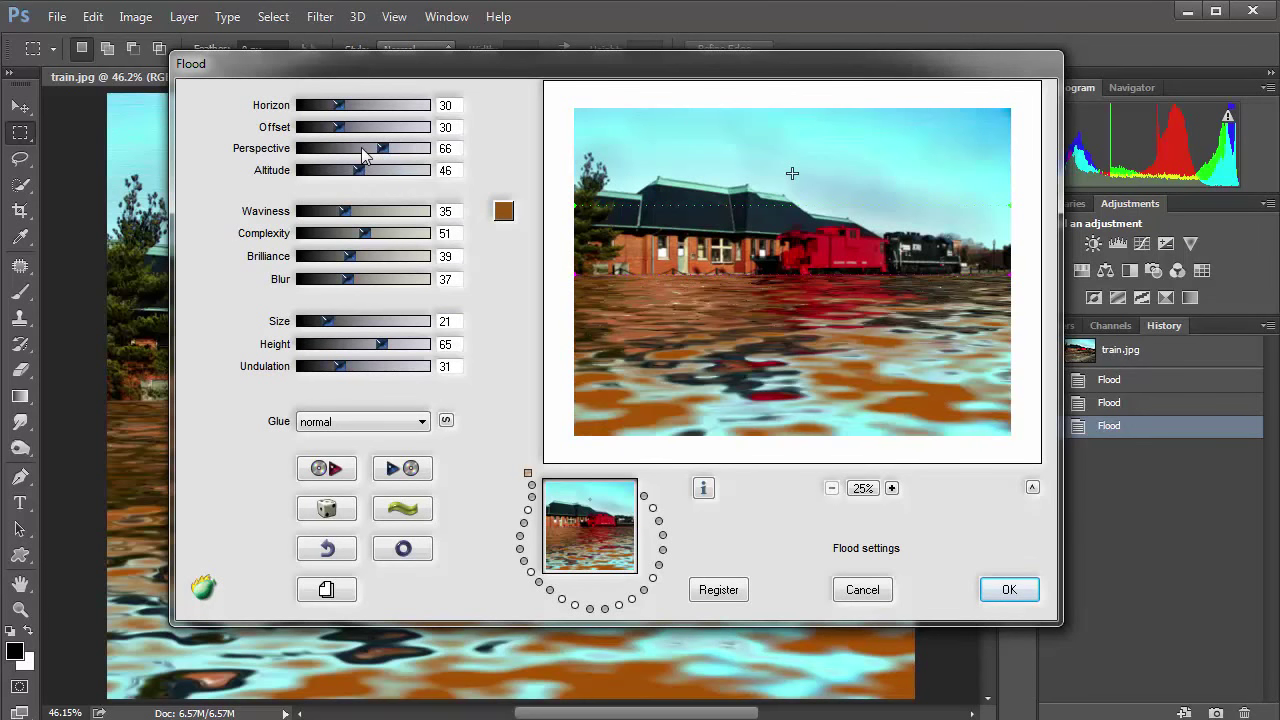
Step: Change the Flood water colour to blue 2692c5
{"action": "left_click", "coordinate": [504, 209]}
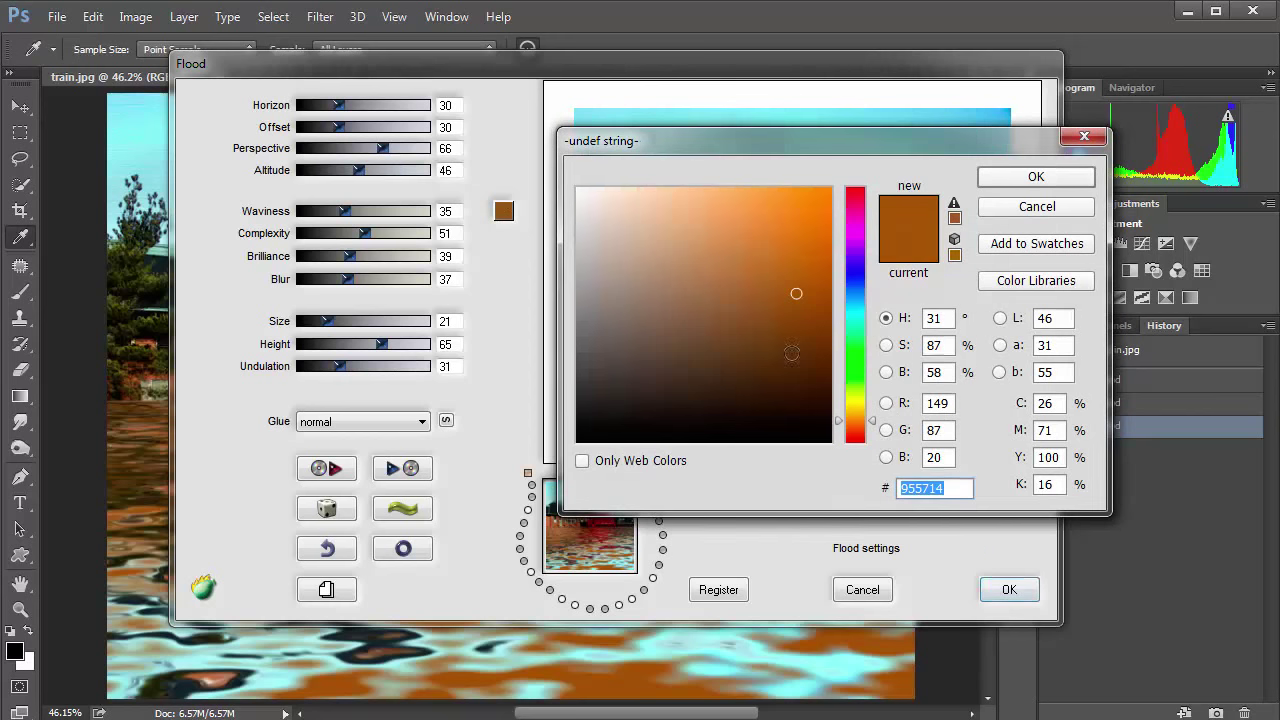
{"action": "left_click", "coordinate": [858, 301]}
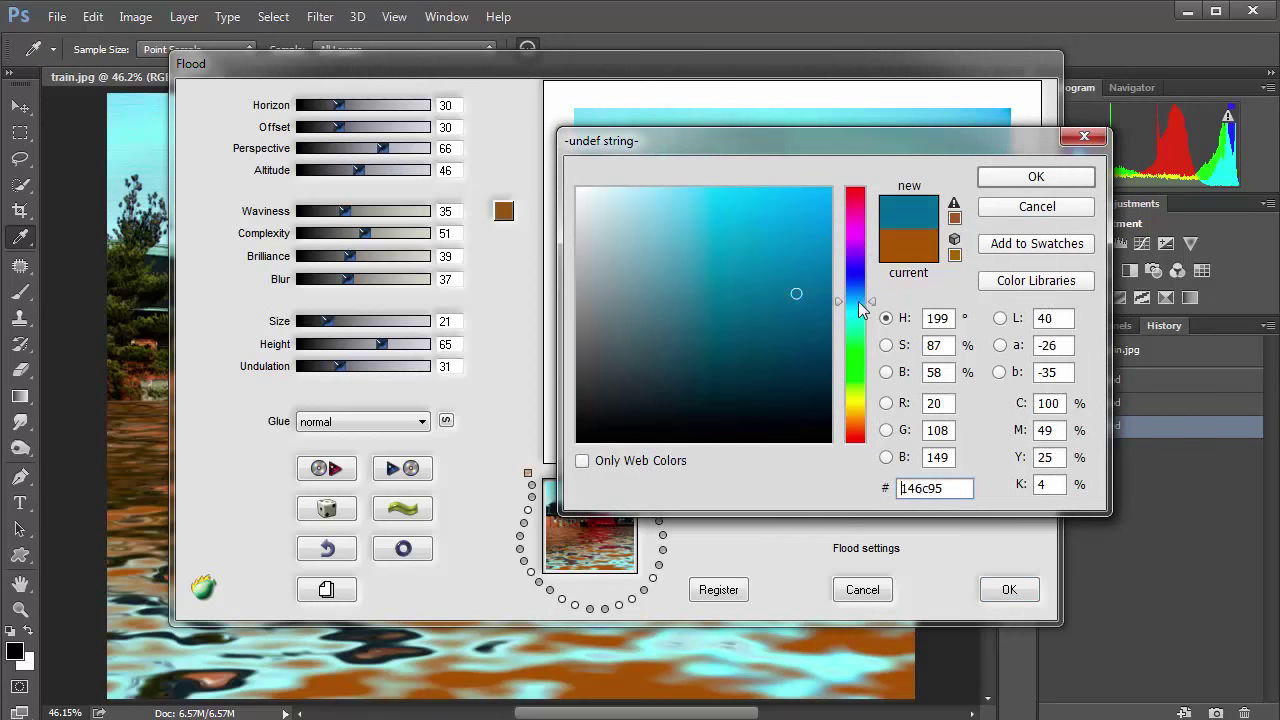
{"action": "left_click", "coordinate": [784, 246]}
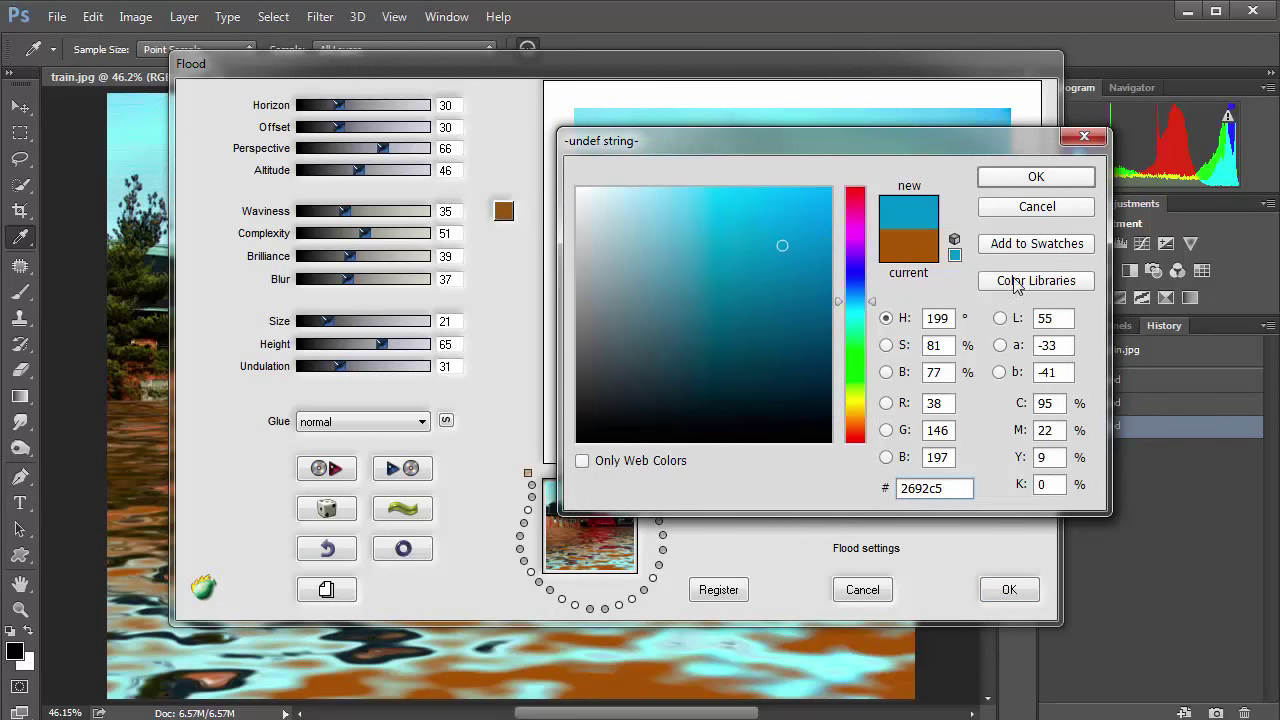
{"action": "left_click", "coordinate": [1036, 178]}
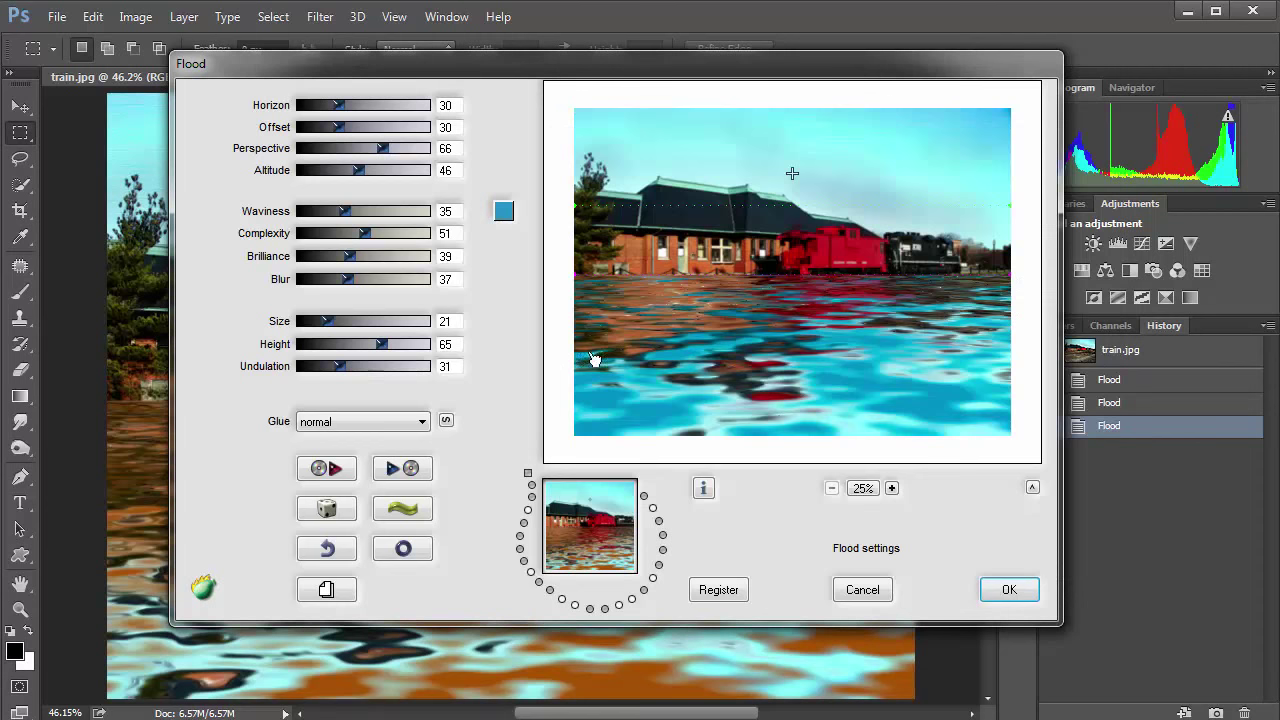
Step: Set Flood's Blur to 17 and Height to 33, and apply the filter to the image
{"action": "left_click", "coordinate": [377, 279]}
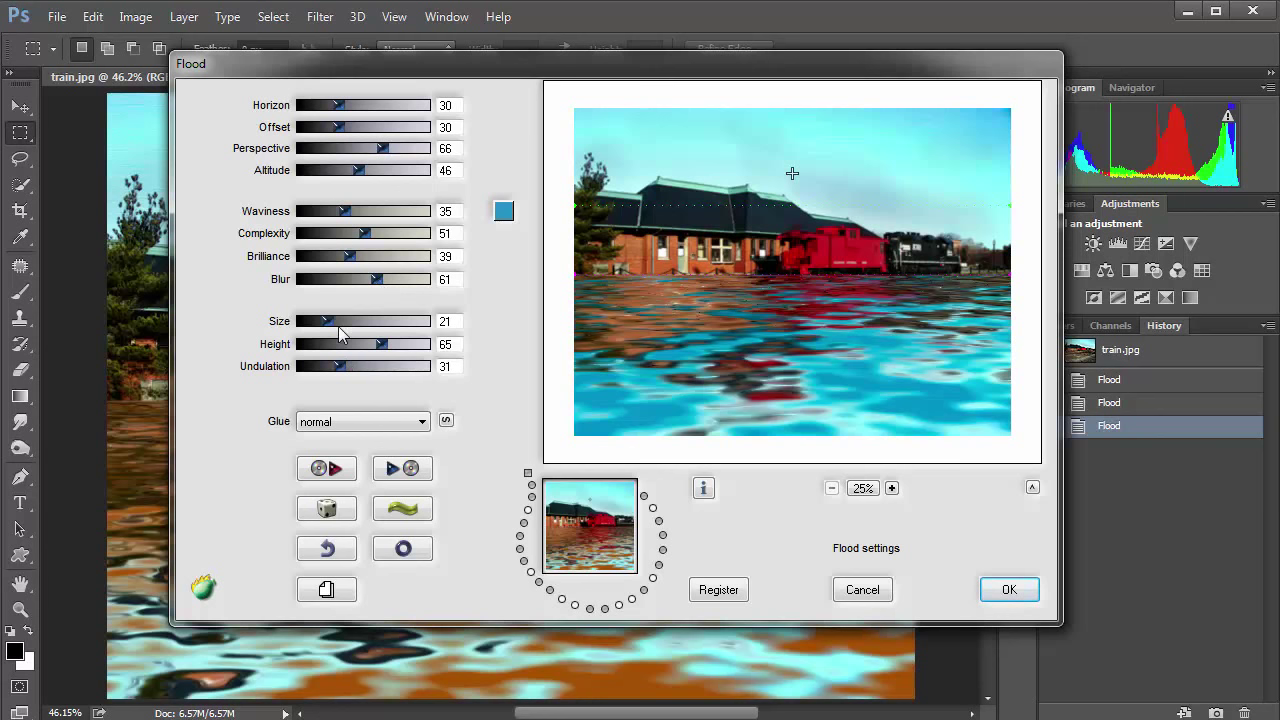
{"action": "left_click", "coordinate": [322, 279]}
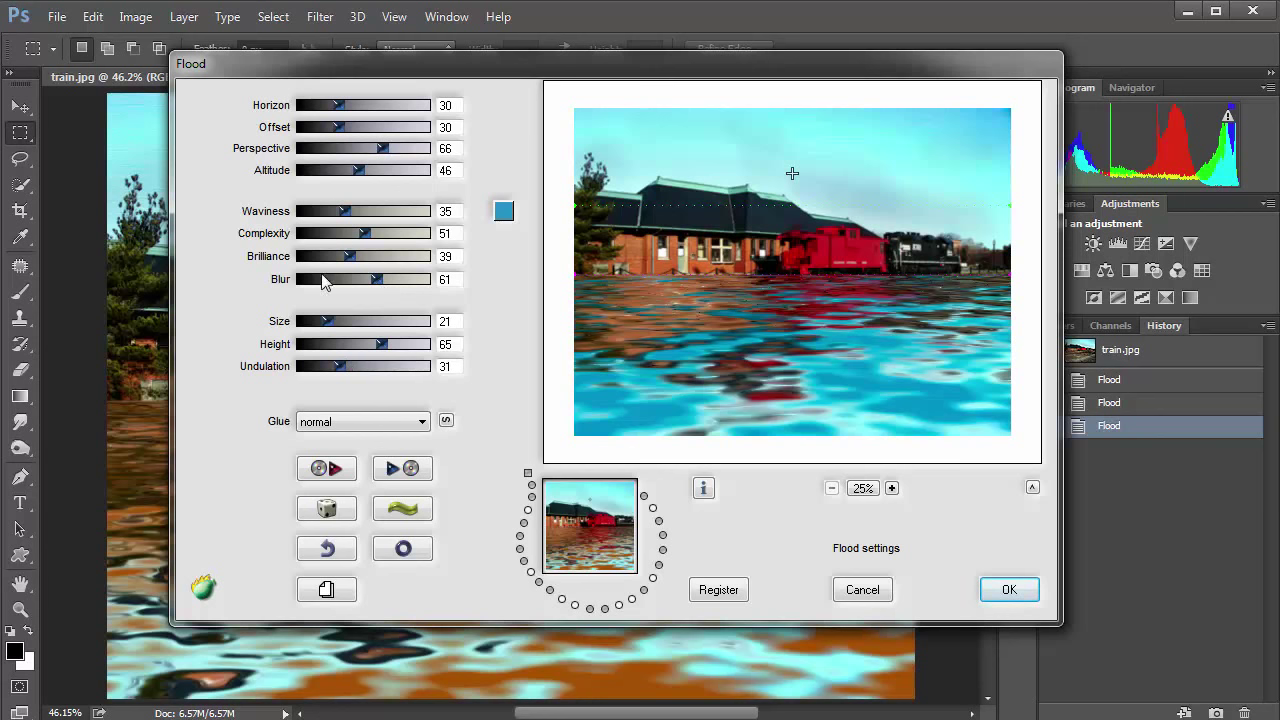
{"action": "left_click", "coordinate": [343, 346]}
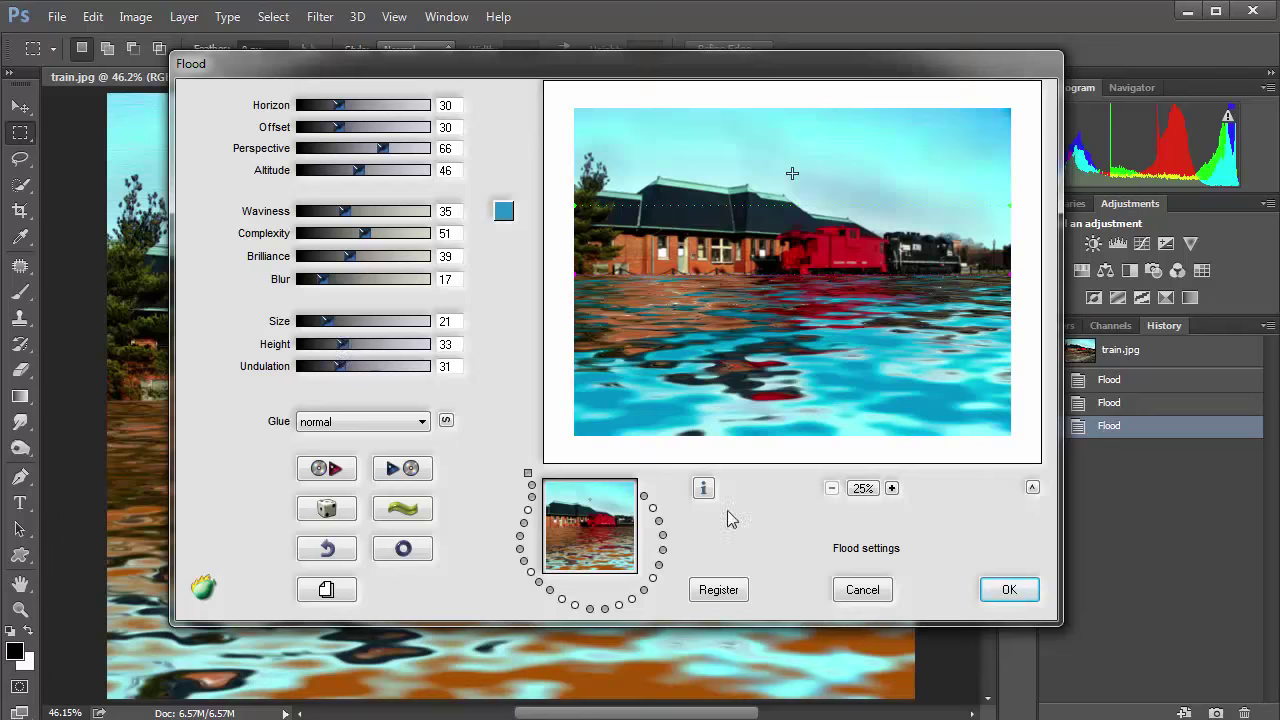
{"action": "left_click", "coordinate": [1000, 590]}
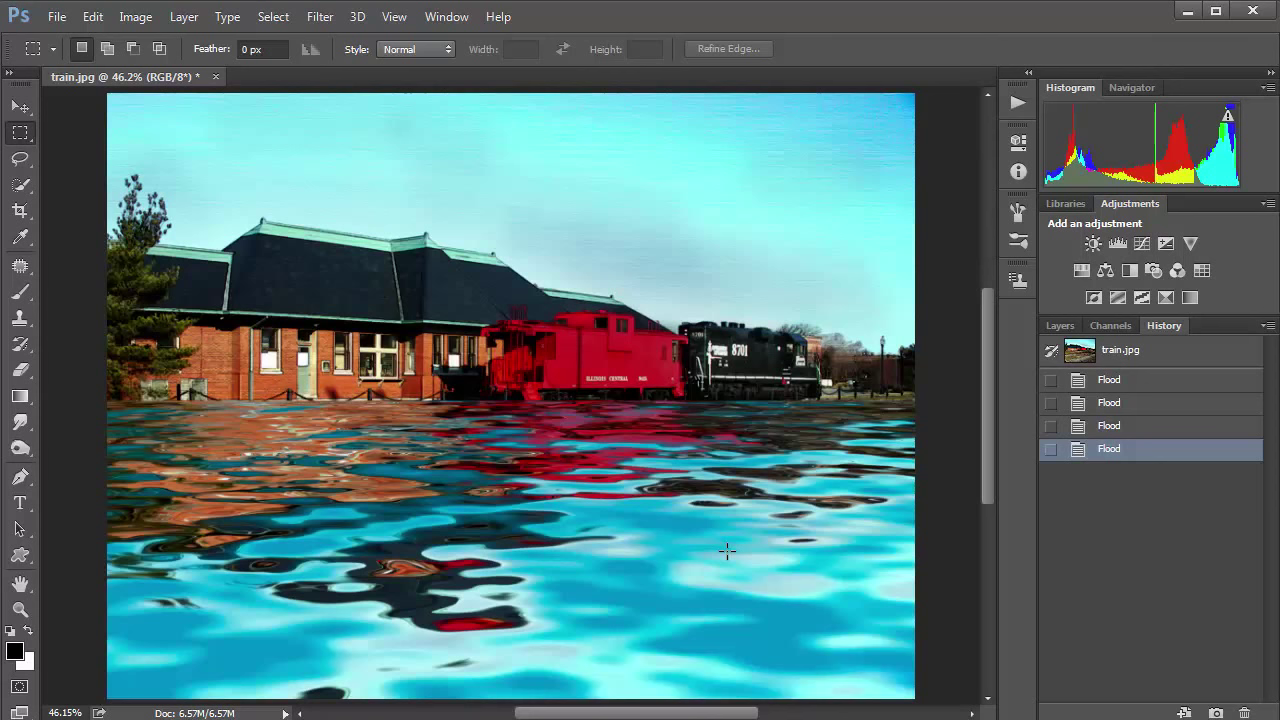
Step: Return train.jpg to its original history state and duplicate the Background layer
{"action": "left_click", "coordinate": [1061, 327]}
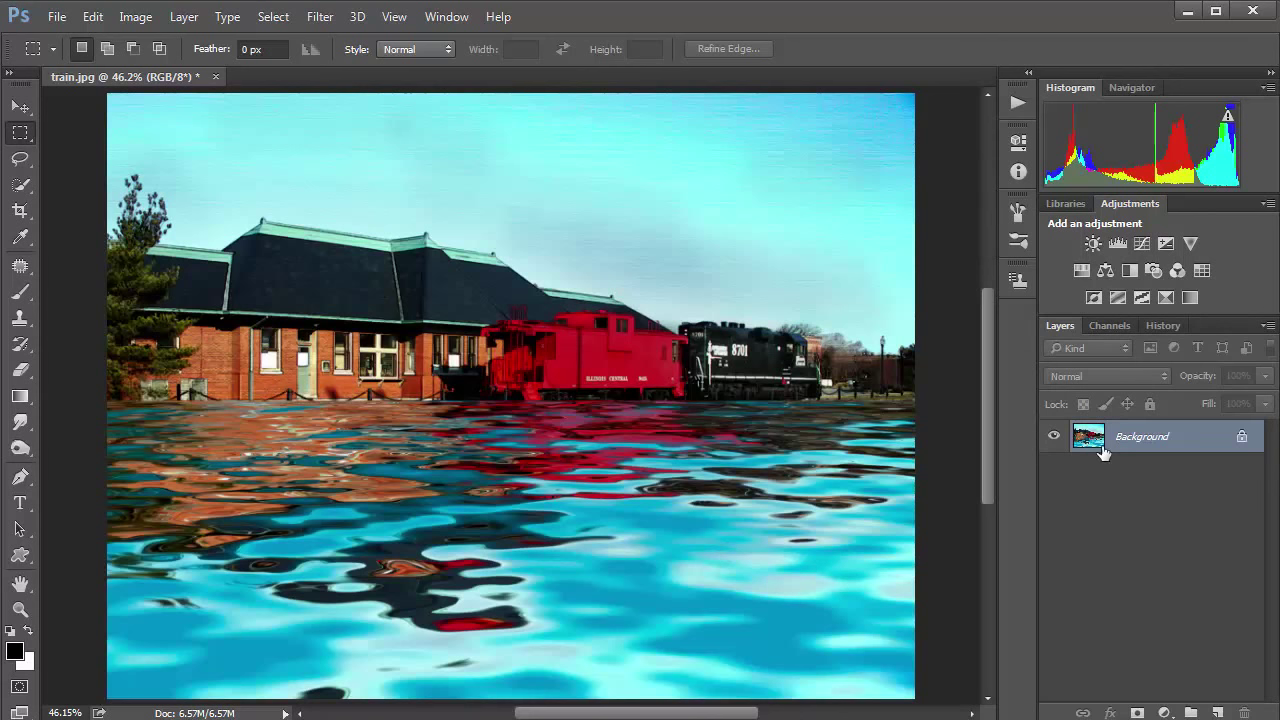
{"action": "left_click", "coordinate": [1163, 327]}
{"action": "left_click", "coordinate": [1133, 352]}
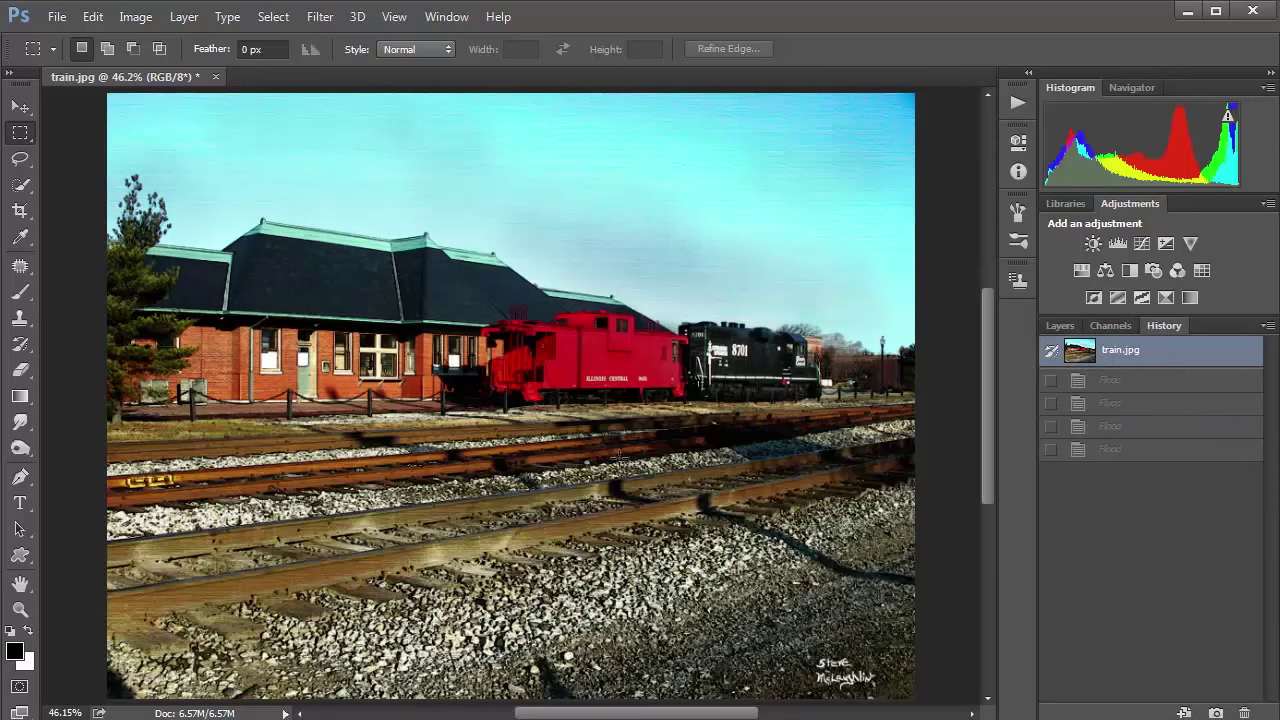
{"action": "left_click", "coordinate": [1058, 326]}
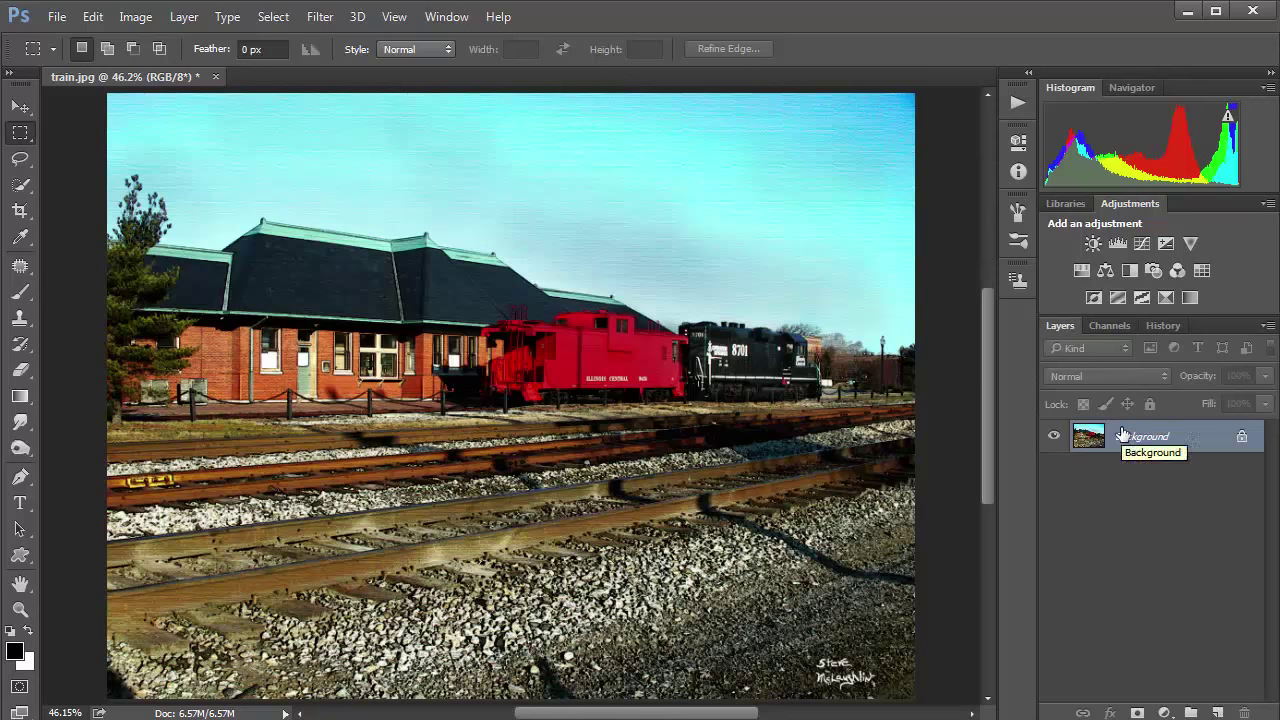
{"action": "key", "text": "ctrl+j"}
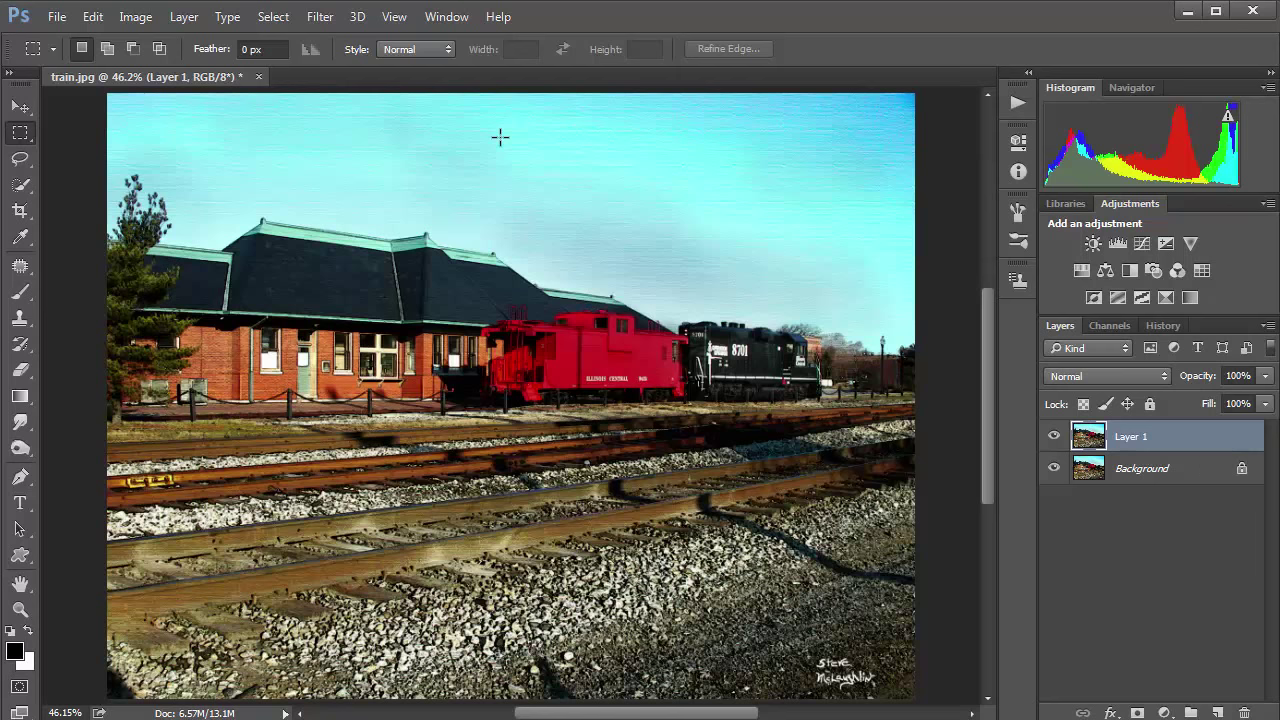
Step: Apply the Flaming Pear Flood filter with its current settings to Layer 1 and add a white layer mask to that layer
{"action": "left_click", "coordinate": [320, 17]}
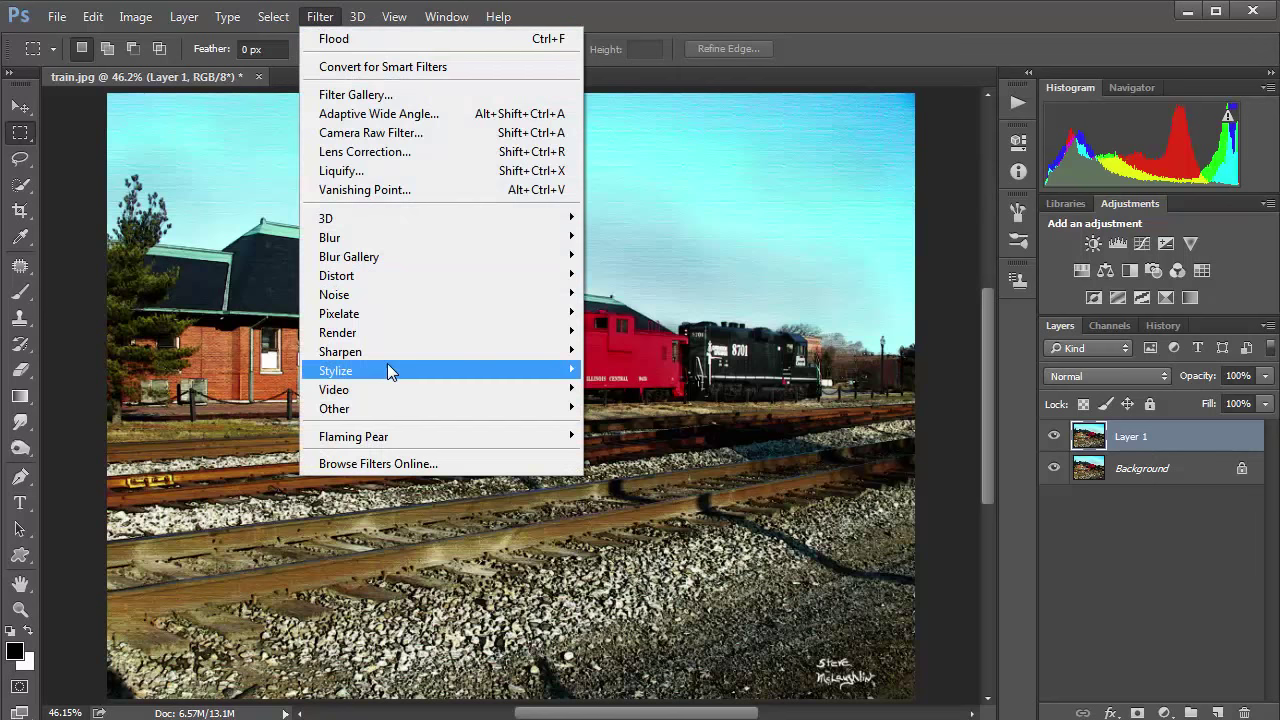
{"action": "mouse_move", "coordinate": [372, 391]}
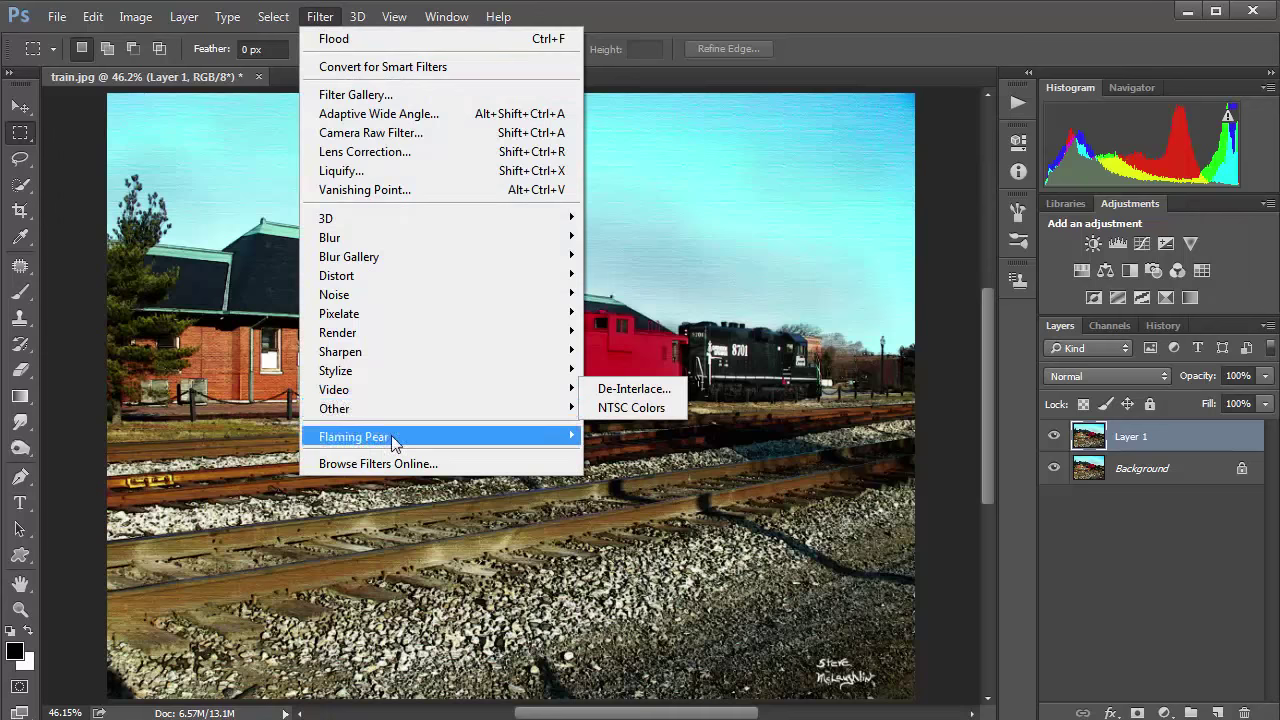
{"action": "mouse_move", "coordinate": [392, 437]}
{"action": "left_click", "coordinate": [617, 436]}
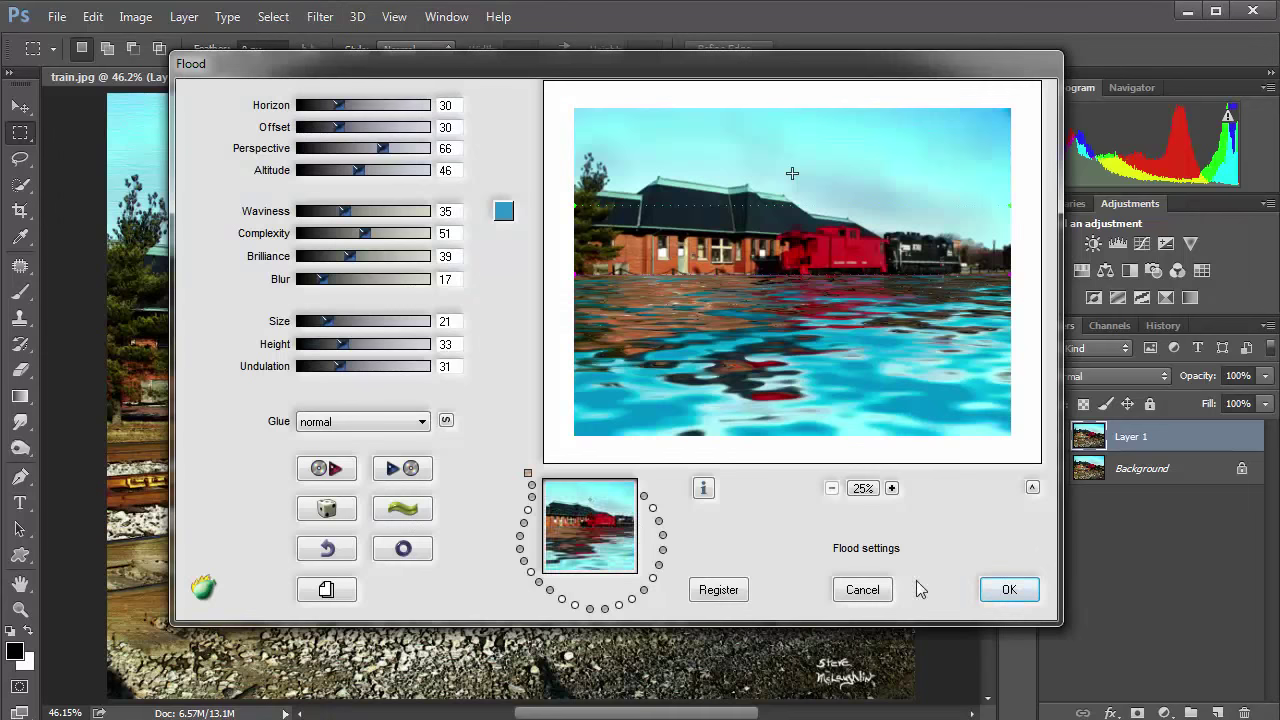
{"action": "left_click", "coordinate": [1007, 591]}
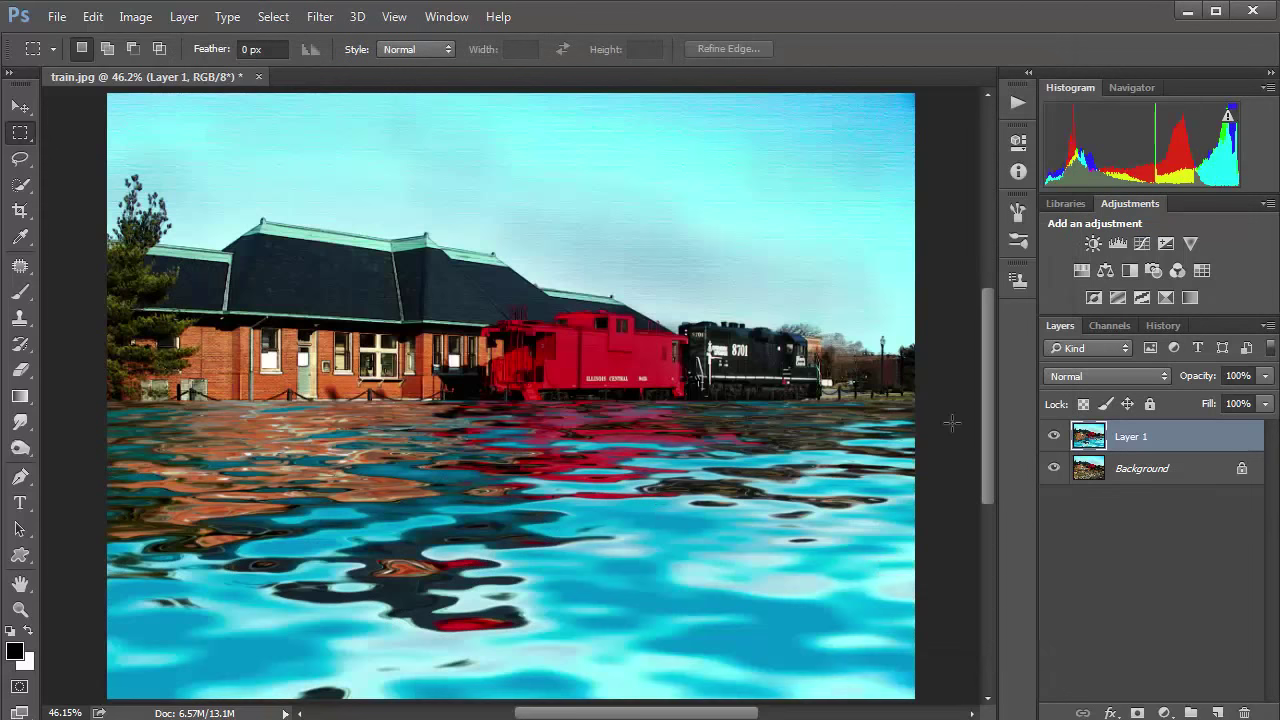
{"action": "left_click", "coordinate": [1137, 713]}
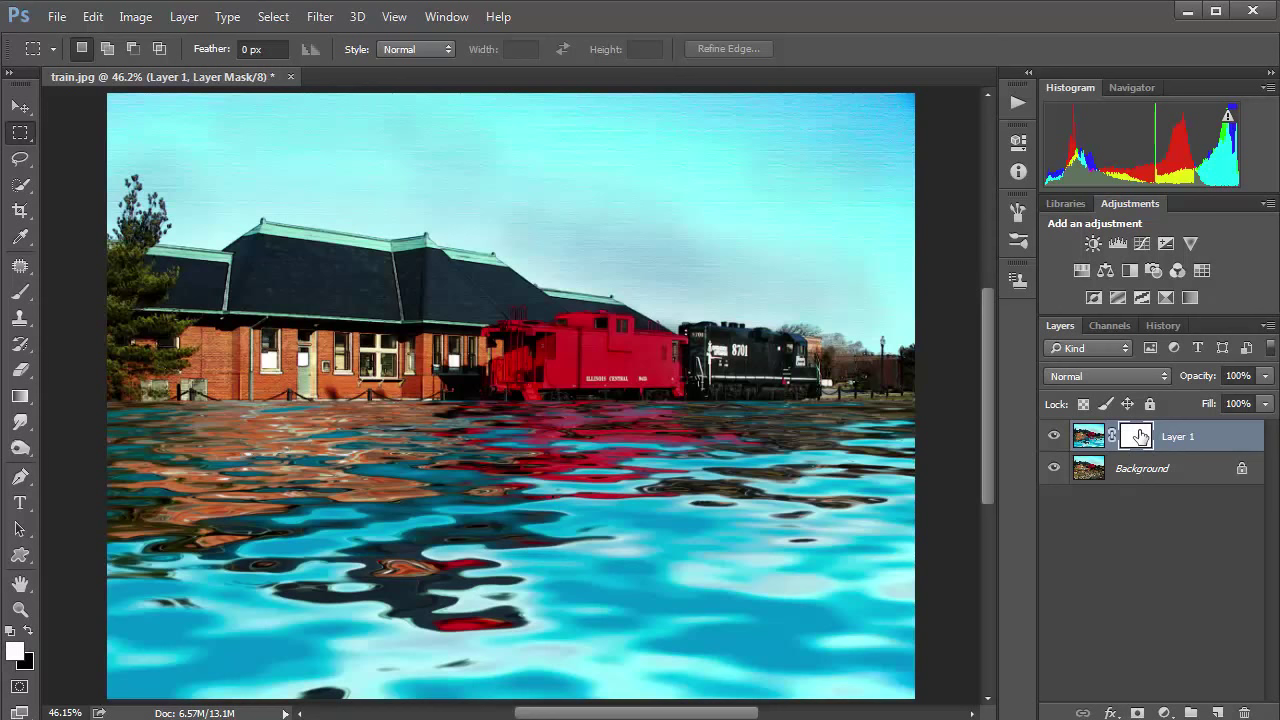
Step: Activate the Brush tool and set its opacity to 100%
{"action": "left_click", "coordinate": [20, 291]}
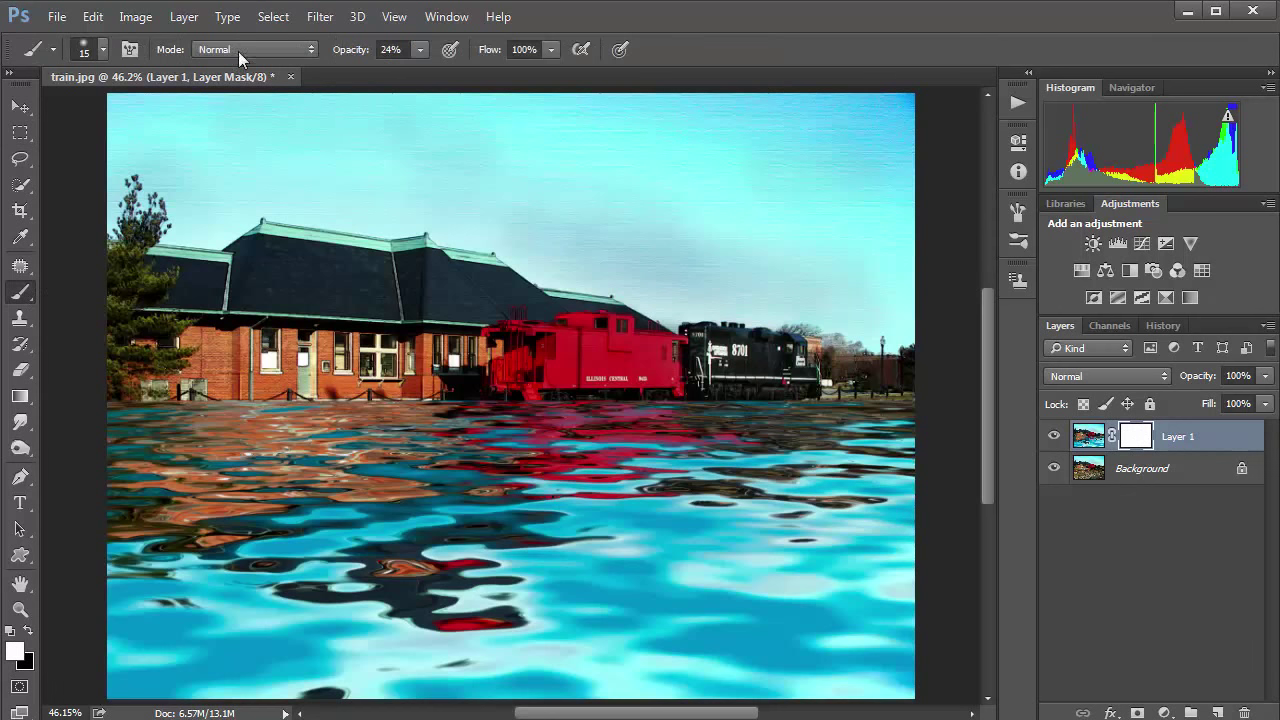
{"action": "left_click", "coordinate": [418, 50]}
{"action": "left_click", "coordinate": [497, 72]}
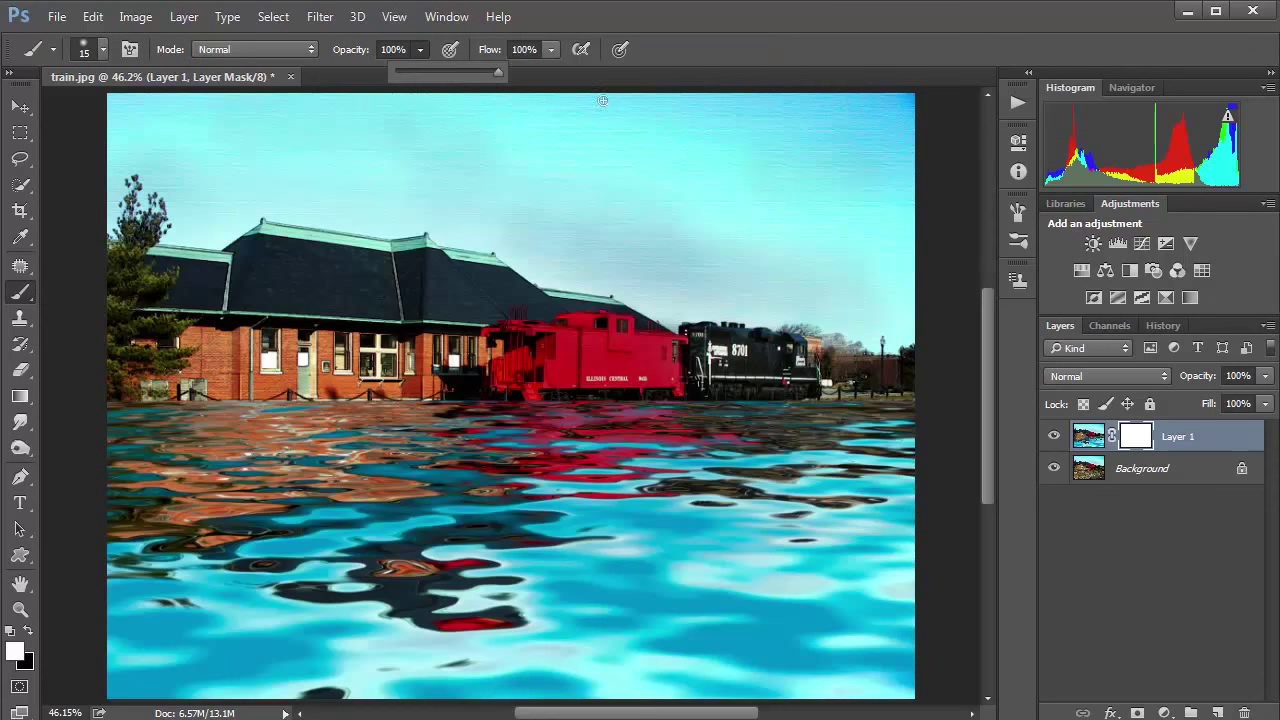
{"action": "left_click", "coordinate": [471, 410]}
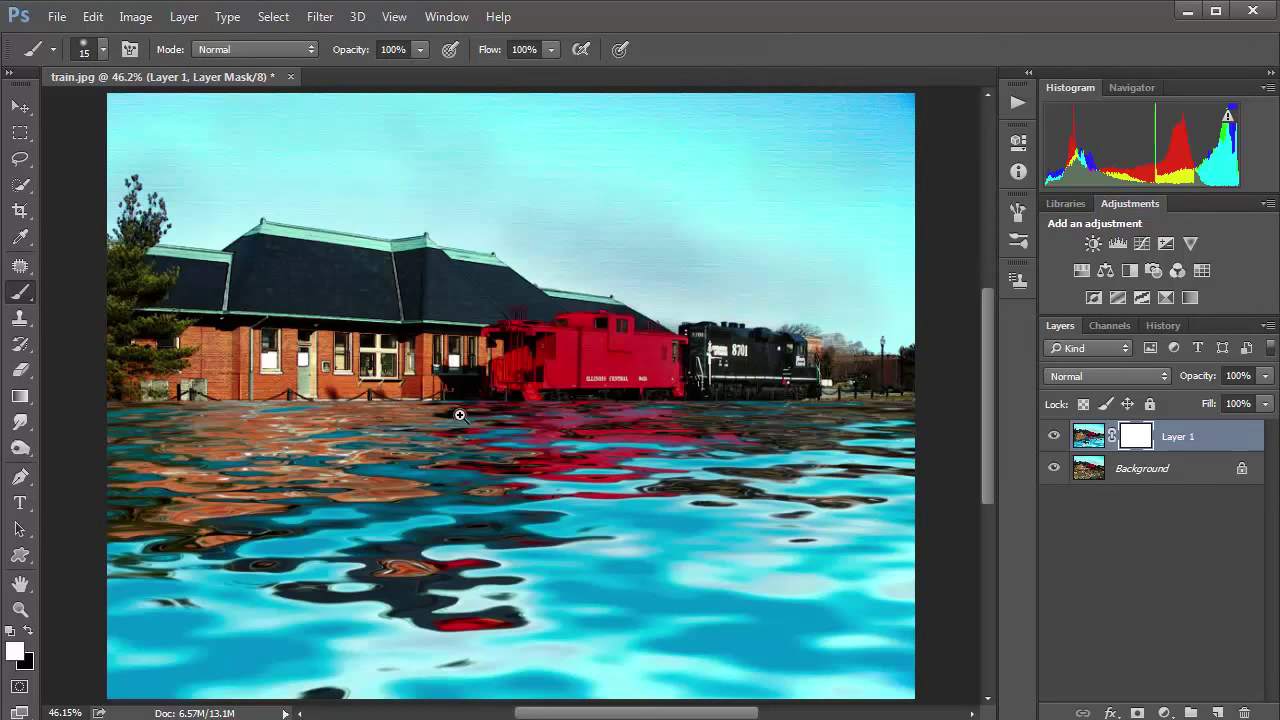
Step: Paint black on Layer 1's mask with the 15 px brush along the waterline below the station and the train
{"action": "scroll", "coordinate": [460, 414], "scroll_direction": "up", "scroll_amount": 2}
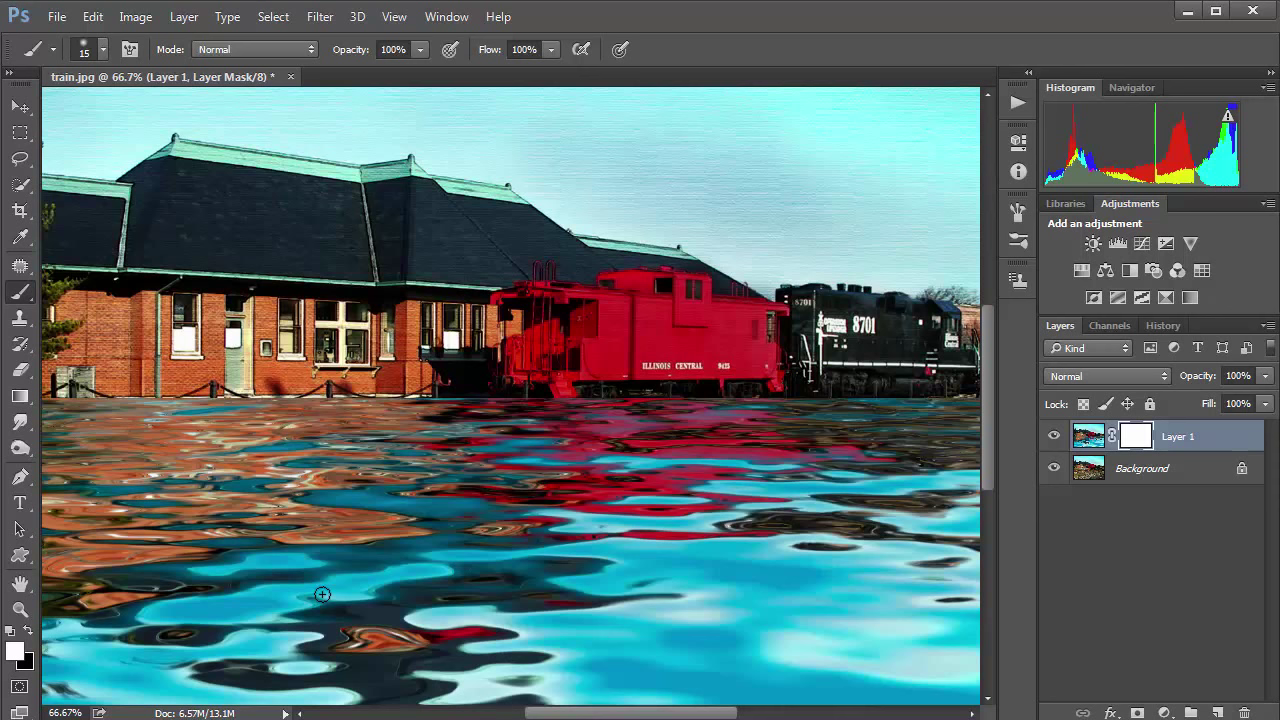
{"action": "key", "text": "x"}
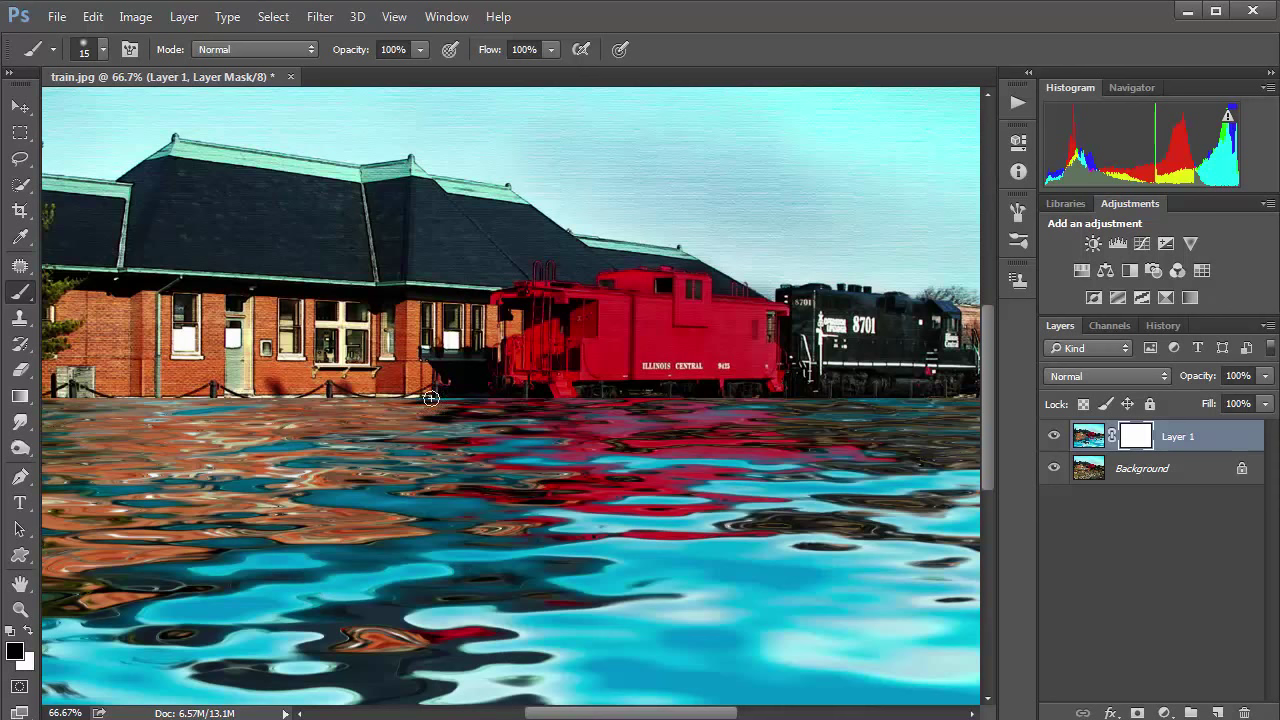
{"action": "mouse_move", "coordinate": [430, 400]}
{"action": "left_mouse_down"}
{"action": "mouse_move", "coordinate": [980, 407]}
{"action": "mouse_move", "coordinate": [49, 404]}
{"action": "mouse_move", "coordinate": [982, 413]}
{"action": "left_mouse_up"}
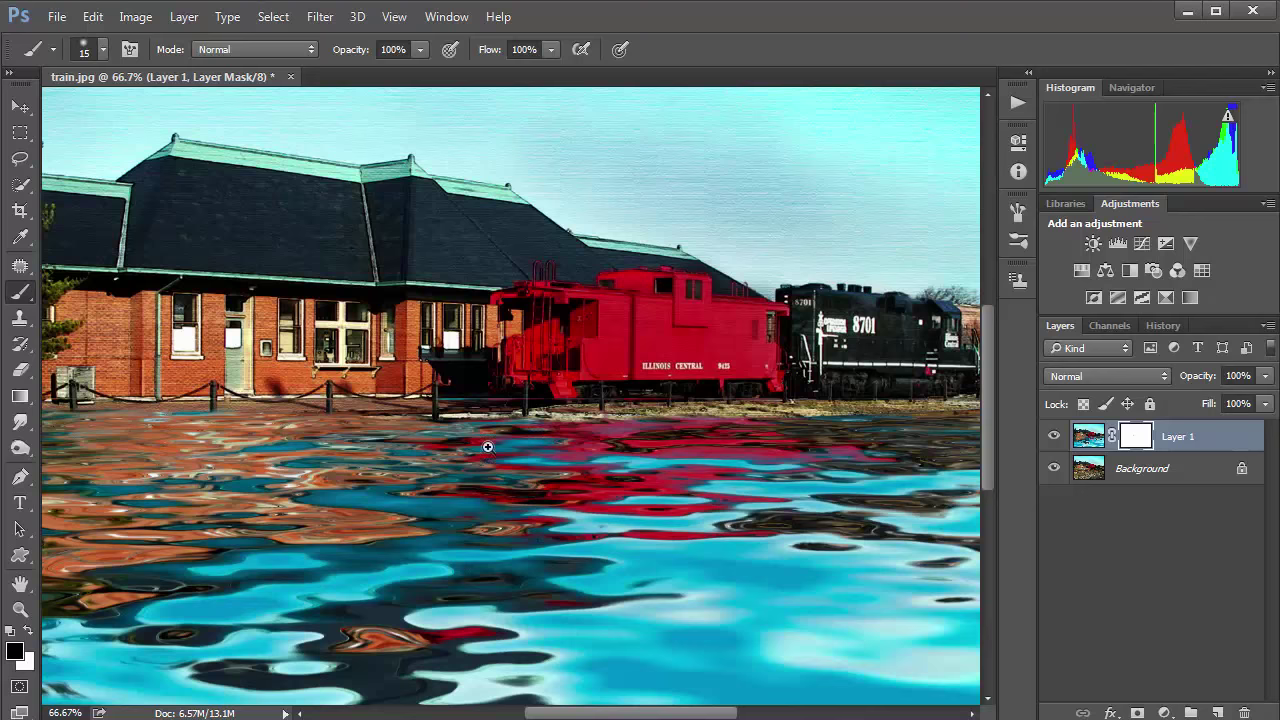
{"action": "scroll", "coordinate": [246, 433], "scroll_direction": "left", "scroll_amount": 5}
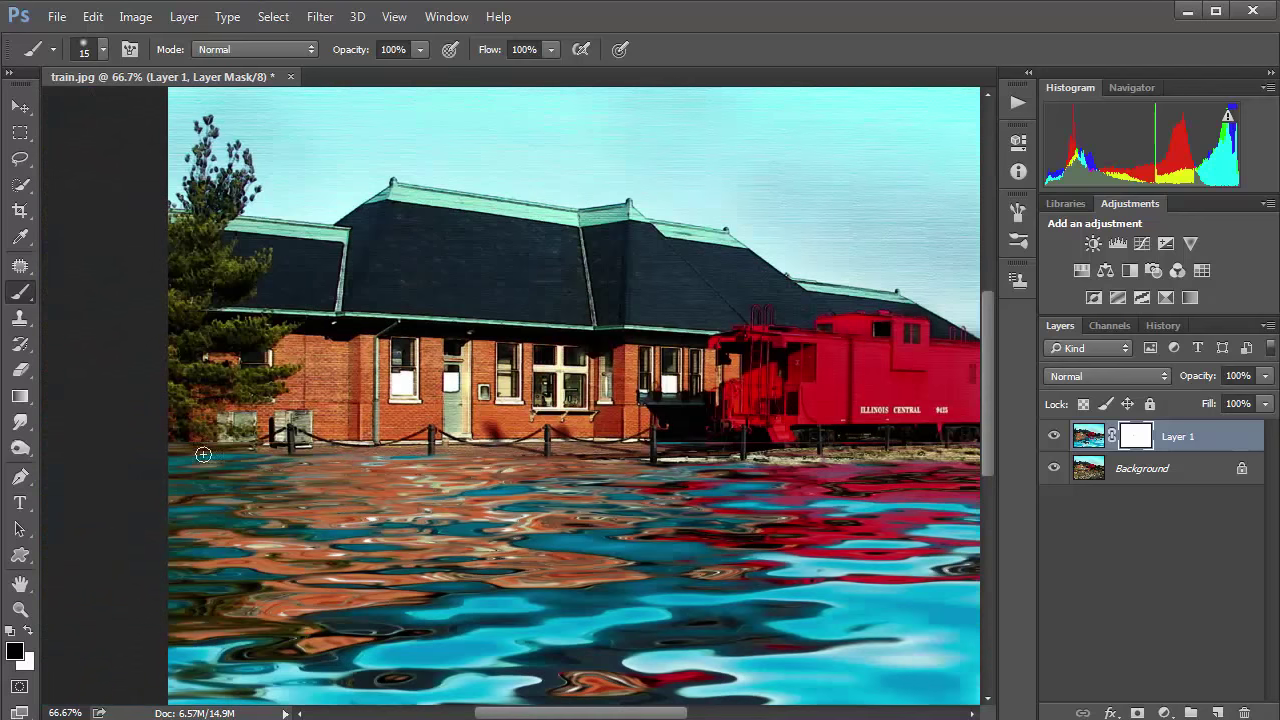
{"action": "mouse_move", "coordinate": [203, 455]}
{"action": "left_mouse_down"}
{"action": "mouse_move", "coordinate": [214, 457]}
{"action": "mouse_move", "coordinate": [160, 474]}
{"action": "mouse_move", "coordinate": [418, 458]}
{"action": "mouse_move", "coordinate": [396, 481]}
{"action": "mouse_move", "coordinate": [166, 460]}
{"action": "mouse_move", "coordinate": [554, 447]}
{"action": "mouse_move", "coordinate": [880, 443]}
{"action": "mouse_move", "coordinate": [962, 458]}
{"action": "mouse_move", "coordinate": [945, 462]}
{"action": "left_mouse_up"}
Step: Enlarge the brush to 45 px and paint black on the mask below the station and caboose, revealing the grass and track bed
{"action": "key", "text": "bracketright"}
{"action": "key", "text": "bracketright"}
{"action": "key", "text": "bracketright"}
{"action": "key", "text": "bracketright"}
{"action": "key", "text": "bracketright"}
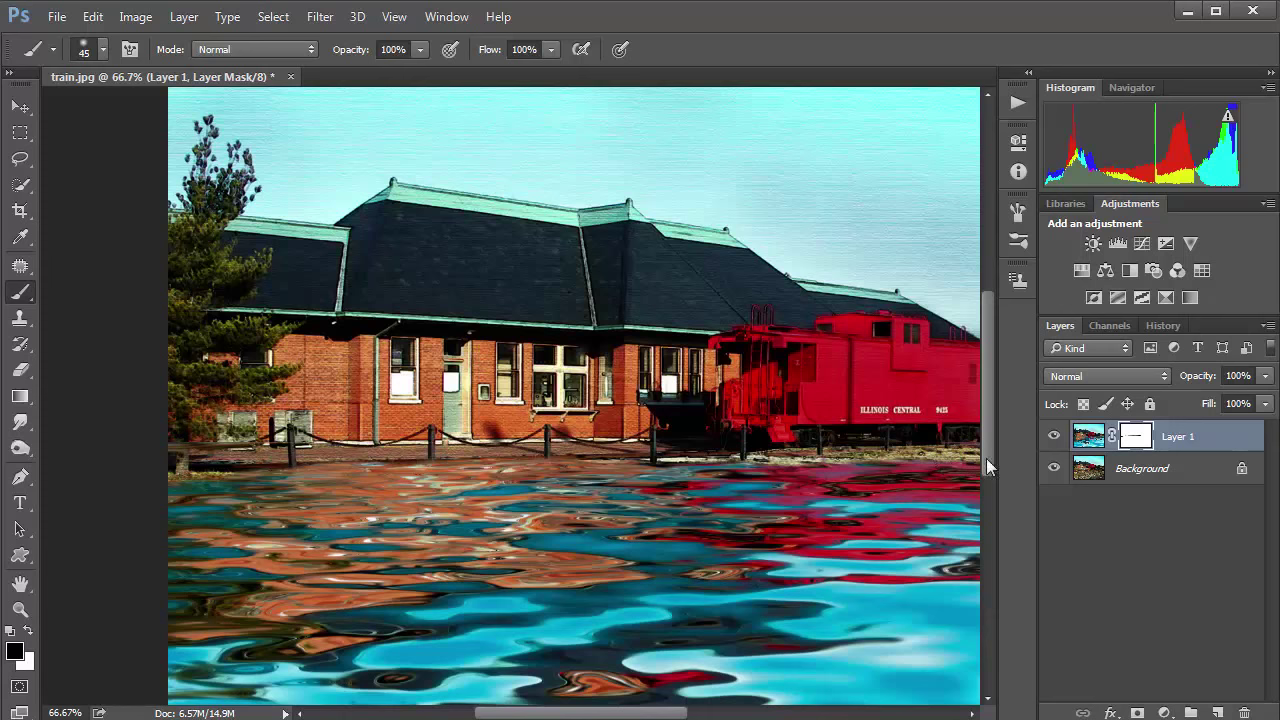
{"action": "scroll", "coordinate": [920, 470], "scroll_direction": "down", "scroll_amount": 2}
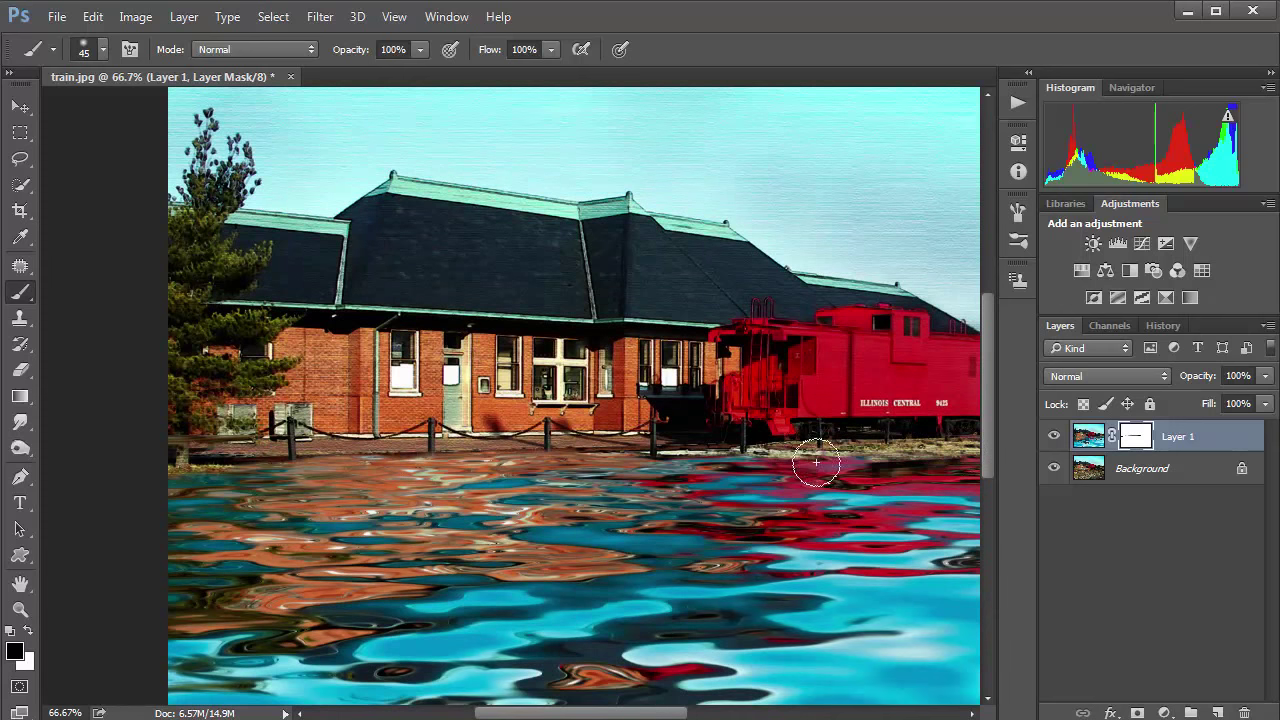
{"action": "mouse_move", "coordinate": [816, 462]}
{"action": "left_mouse_down"}
{"action": "mouse_move", "coordinate": [435, 462]}
{"action": "mouse_move", "coordinate": [131, 490]}
{"action": "left_mouse_up"}
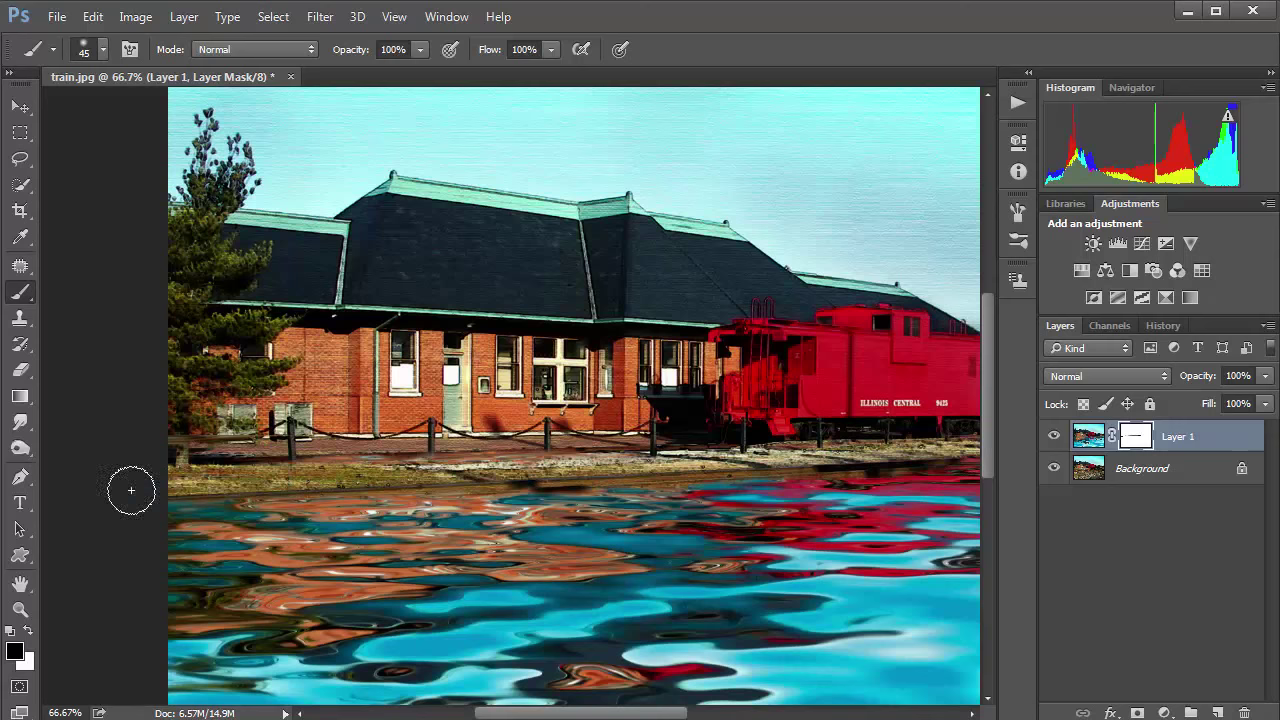
{"action": "left_click_drag", "start_coordinate": [636, 490], "coordinate": [451, 505]}
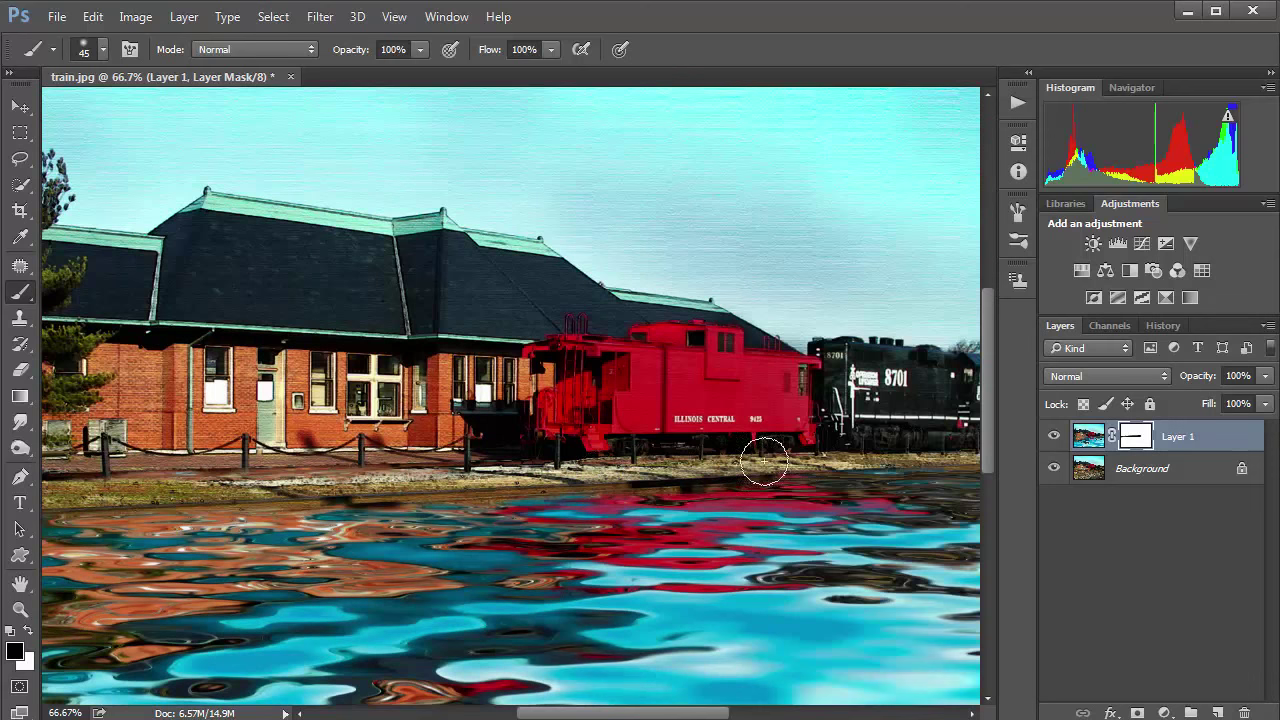
{"action": "mouse_move", "coordinate": [929, 466]}
{"action": "left_mouse_down"}
{"action": "mouse_move", "coordinate": [60, 522]}
{"action": "mouse_move", "coordinate": [423, 524]}
{"action": "left_mouse_up"}
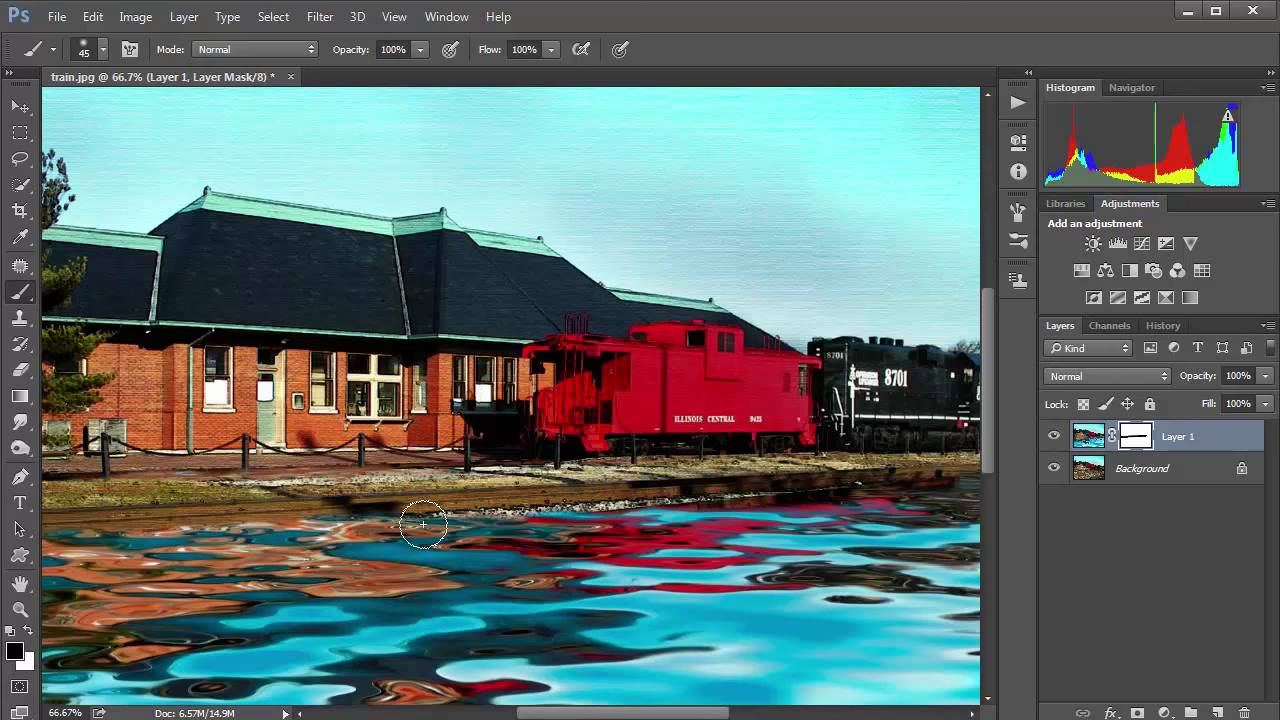
Step: Extend the black mask painting below the black locomotive to the right edge of the image
{"action": "key", "text": "ctrl+minus"}
{"action": "key", "text": "ctrl+minus"}
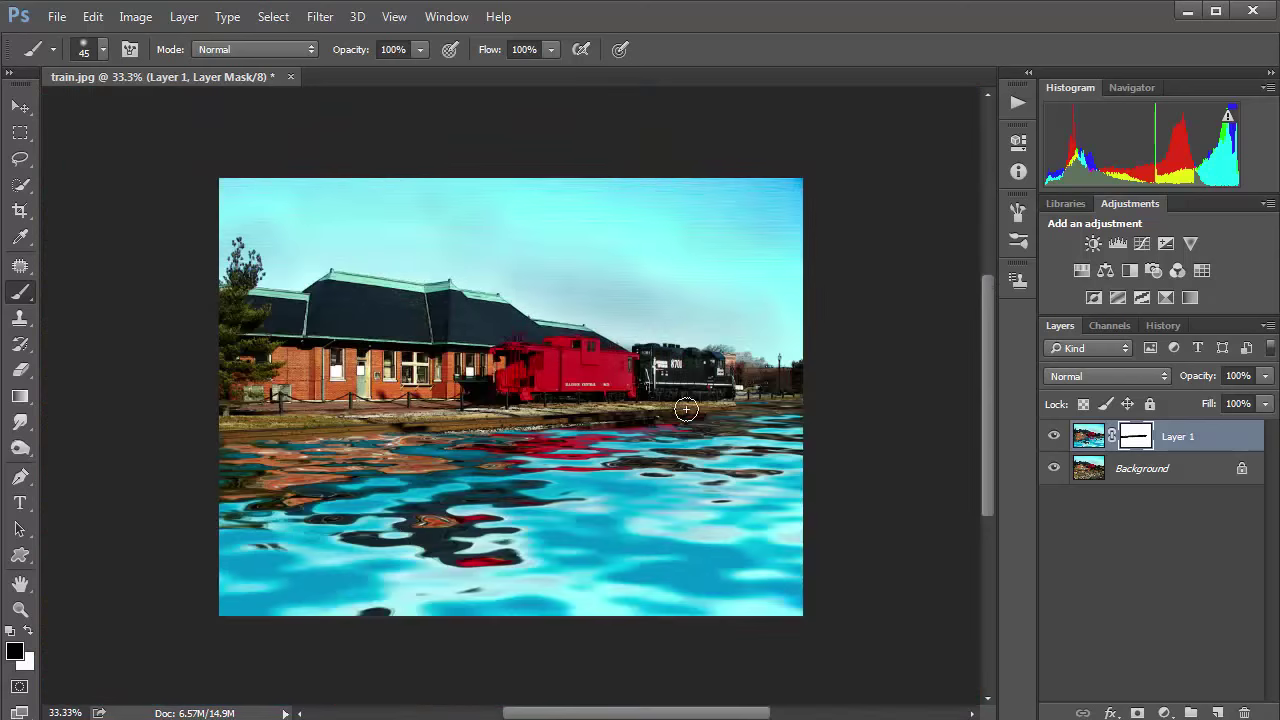
{"action": "left_click_drag", "start_coordinate": [686, 408], "coordinate": [820, 400]}
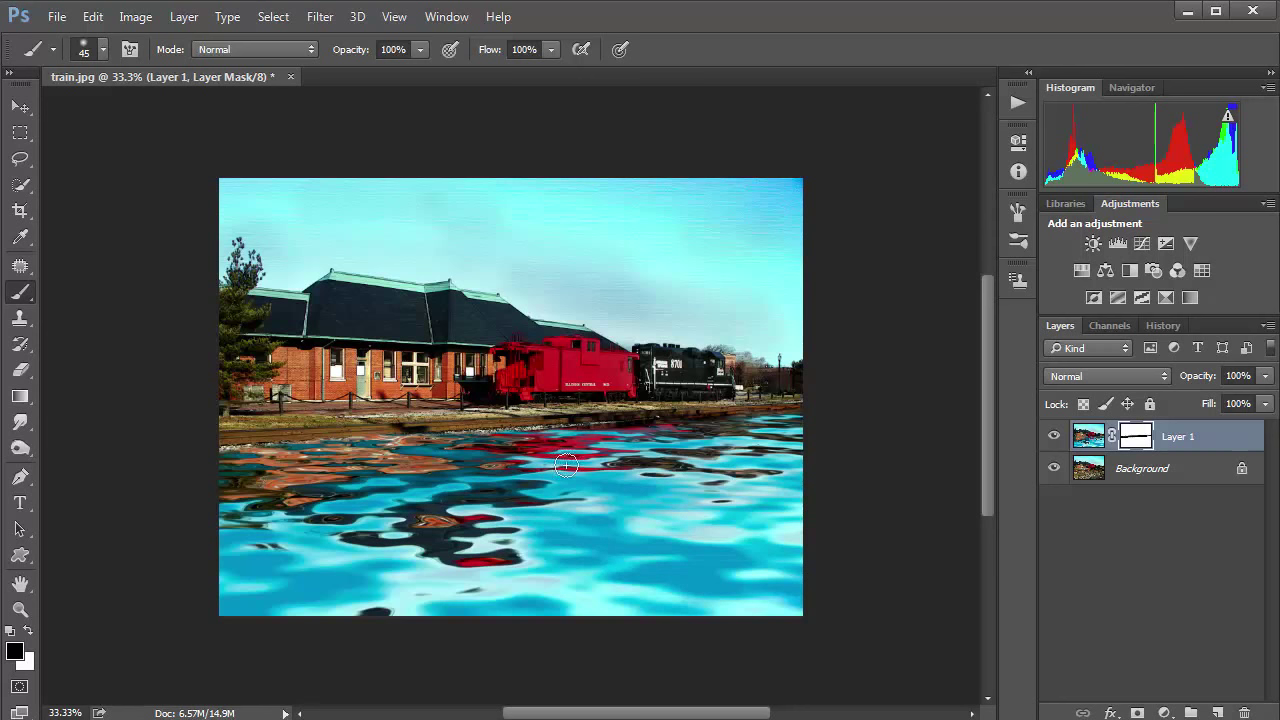
Step: Paint white on Layer 1's mask along the shoreline to bring the water back up towards the station and train
{"action": "key", "text": "x"}
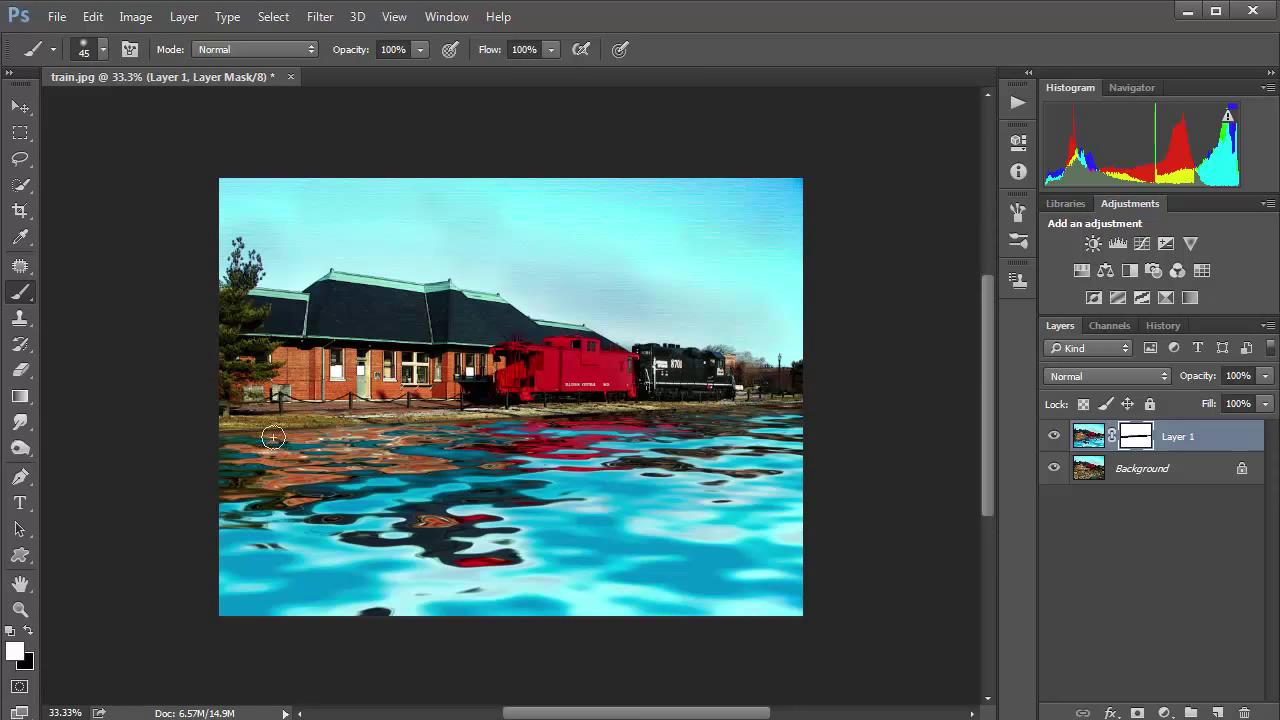
{"action": "left_click_drag", "start_coordinate": [519, 413], "coordinate": [187, 428]}
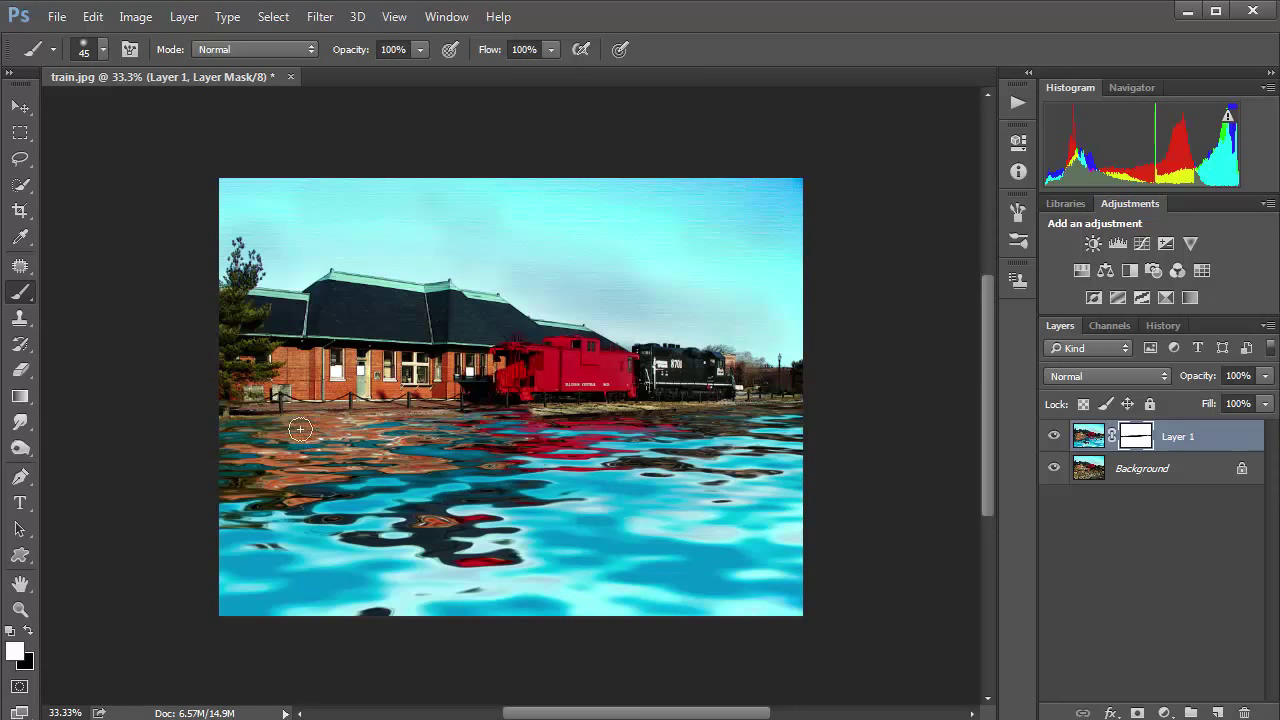
{"action": "left_click_drag", "start_coordinate": [592, 411], "coordinate": [776, 411]}
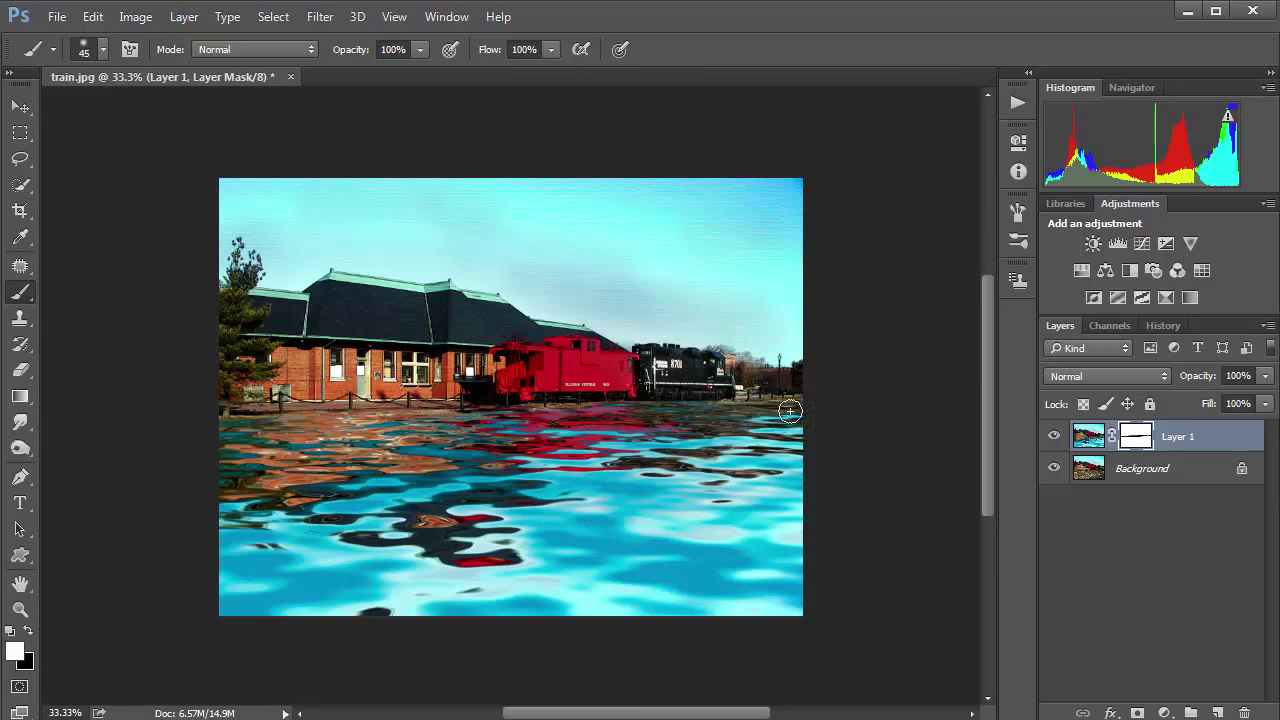